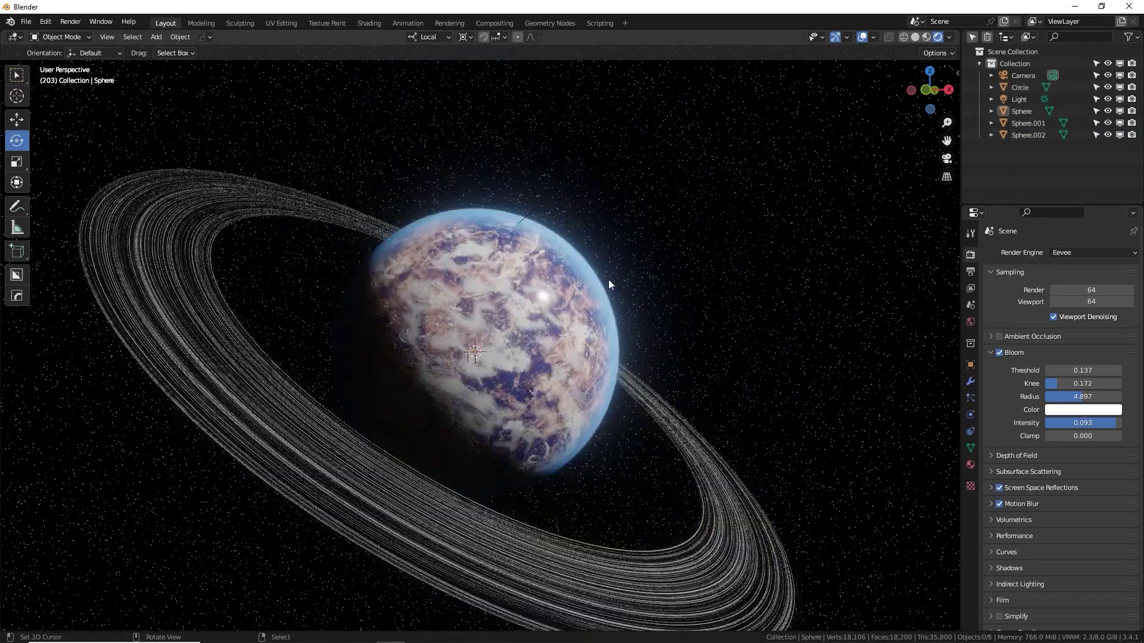
- Select the planet's outer atmosphere sphere and change its material's base colour to orange
scroll(594, 298, up, 6)
middle_drag(609, 280, 643, 288)
scroll(642, 287, down, 3)
right_click(709, 219)
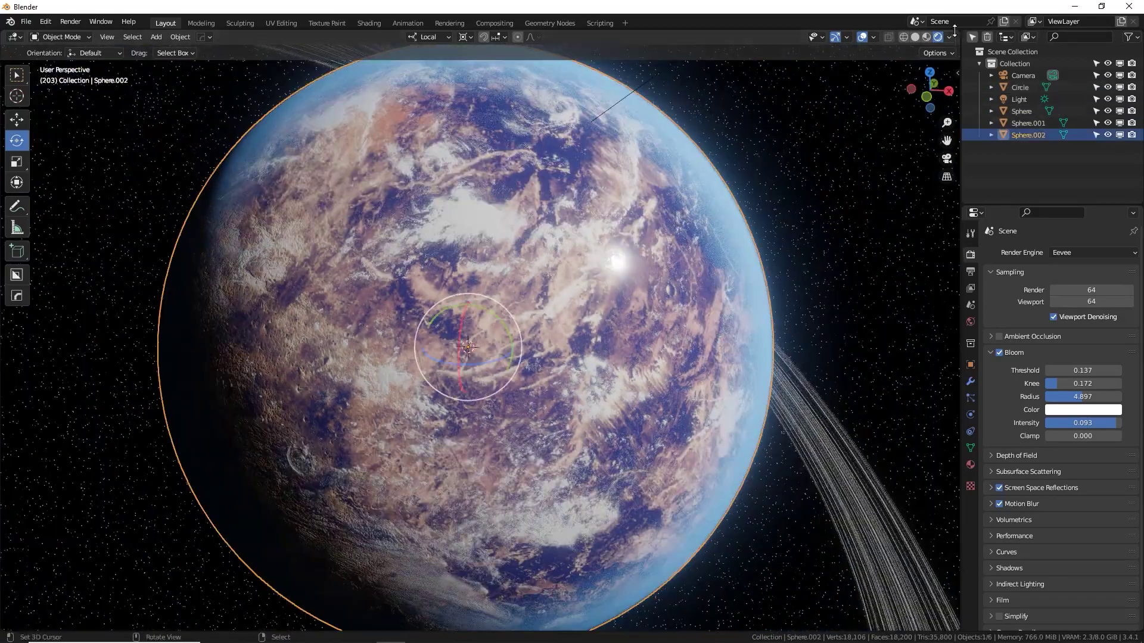
click(971, 465)
scroll(1061, 417, down, 15)
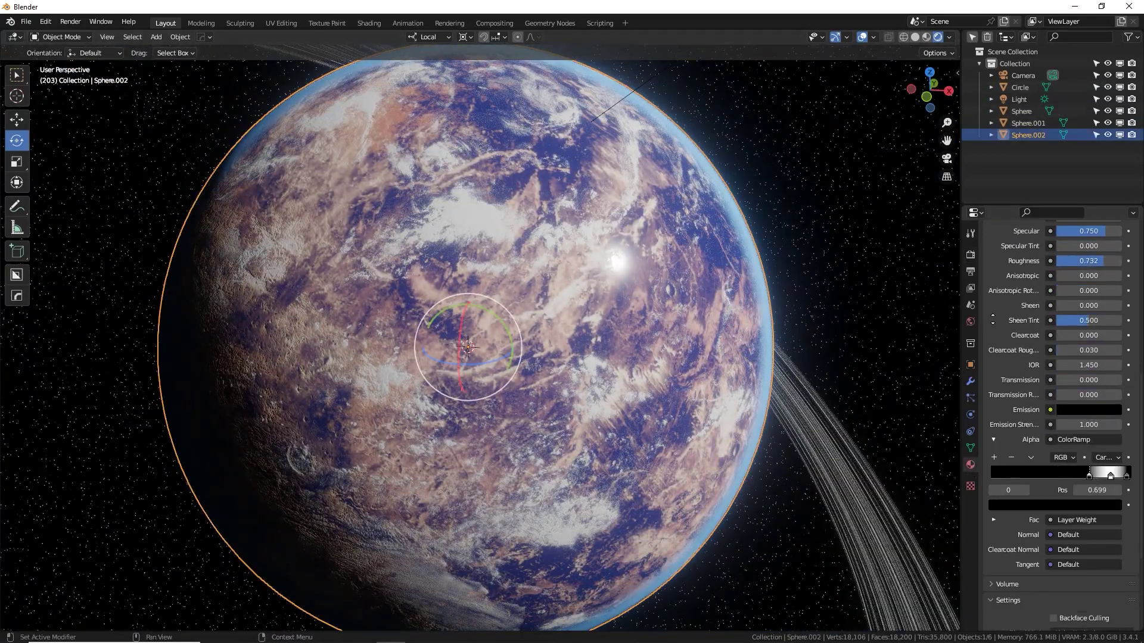
middle_drag(992, 324, 993, 550)
click(1088, 331)
click(1064, 235)
- Adjust the stop positions of the atmosphere material's alpha ColorRamp and darken the selected stop
scroll(1101, 429, down, 10)
drag(1110, 327, 1117, 327)
drag(1089, 327, 1077, 328)
click(1117, 327)
click(1093, 357)
drag(1113, 193, 1112, 221)
scroll(1025, 268, up, 20)
- Split the 3D viewport horizontally and turn the upper area into a Shader Editor
drag(957, 32, 953, 124)
click(13, 37)
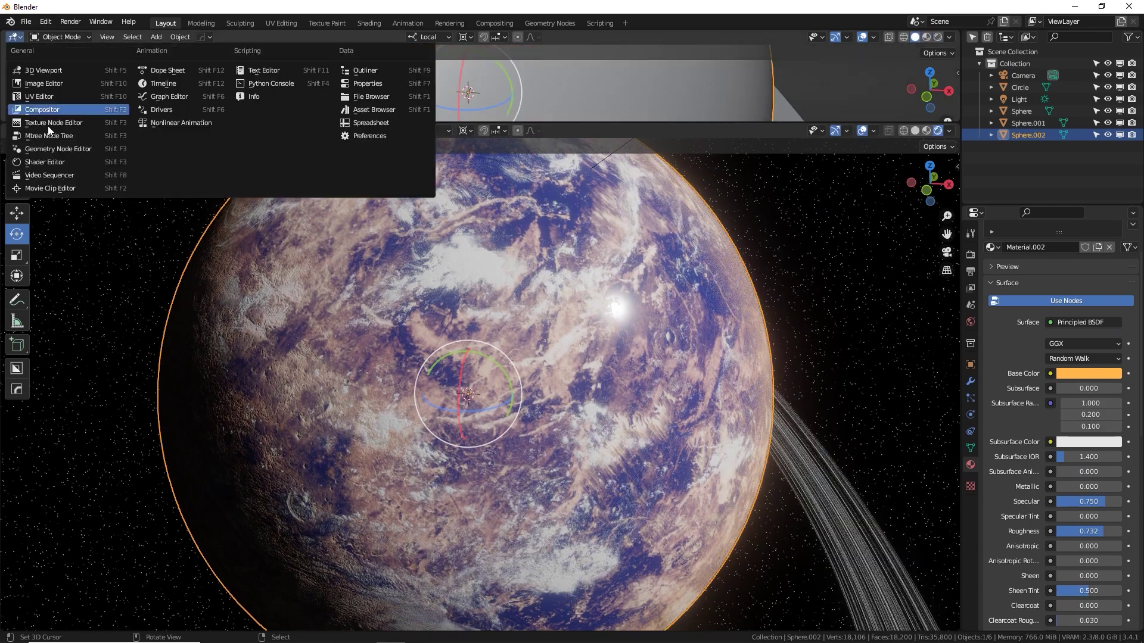
click(48, 141)
- Add a Hue/Saturation node to the planet surface material and shift the surface colours with it
click(1021, 111)
key(shift+a)
click(449, 69)
text(hue)
click(460, 93)
click(418, 84)
scroll(415, 84, up, 5)
drag(438, 73, 473, 84)
- Rotate the cloud sphere about -177° around its local Z axis and tumble it freely with a trackball rotation
click(1026, 123)
key(r)
key(z)
click(372, 44)
key(r)
key(r)
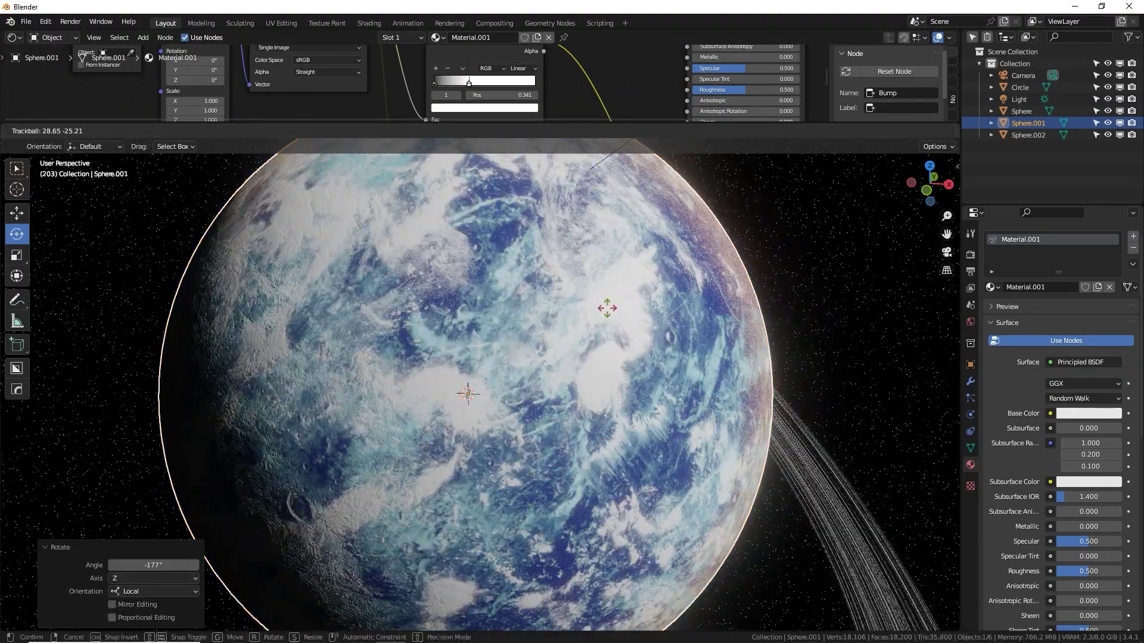
click(483, 613)
middle_drag(565, 117, 566, 60)
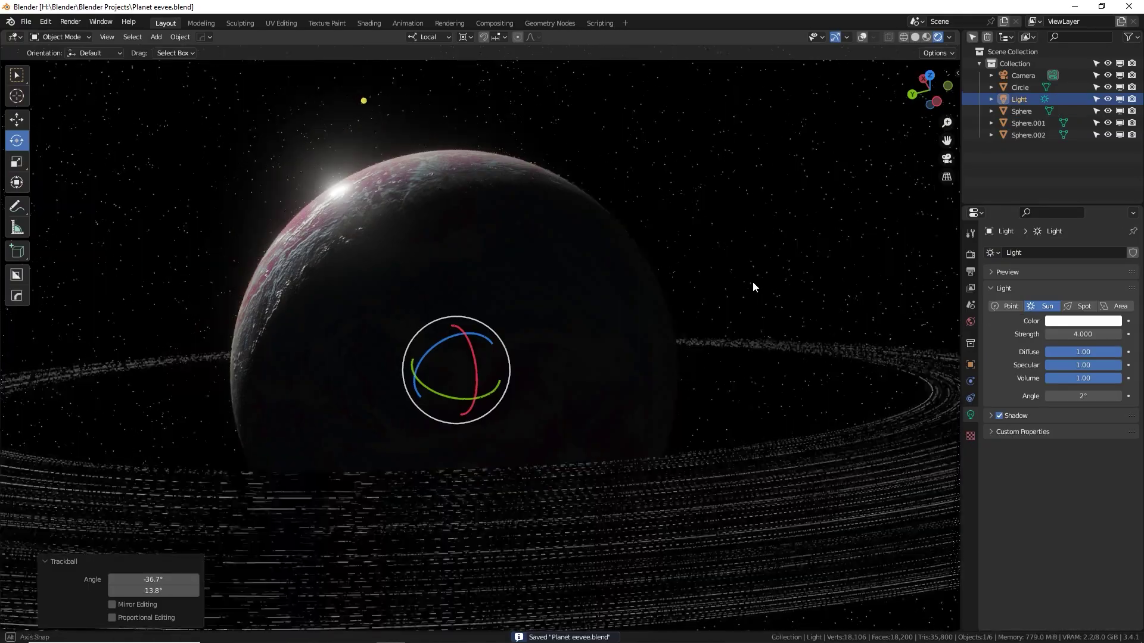
middle_drag(753, 286, 652, 257)
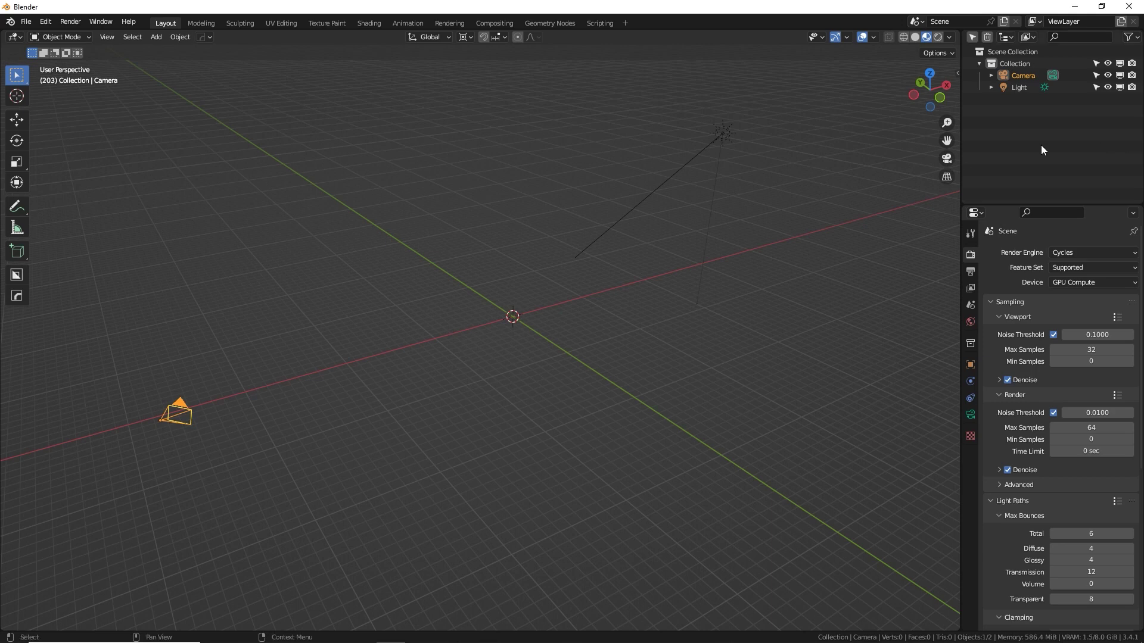
- Add a plane mesh at the origin and scale it up into a large floor beneath the scene
key(shift+a)
mouse_move(737, 216)
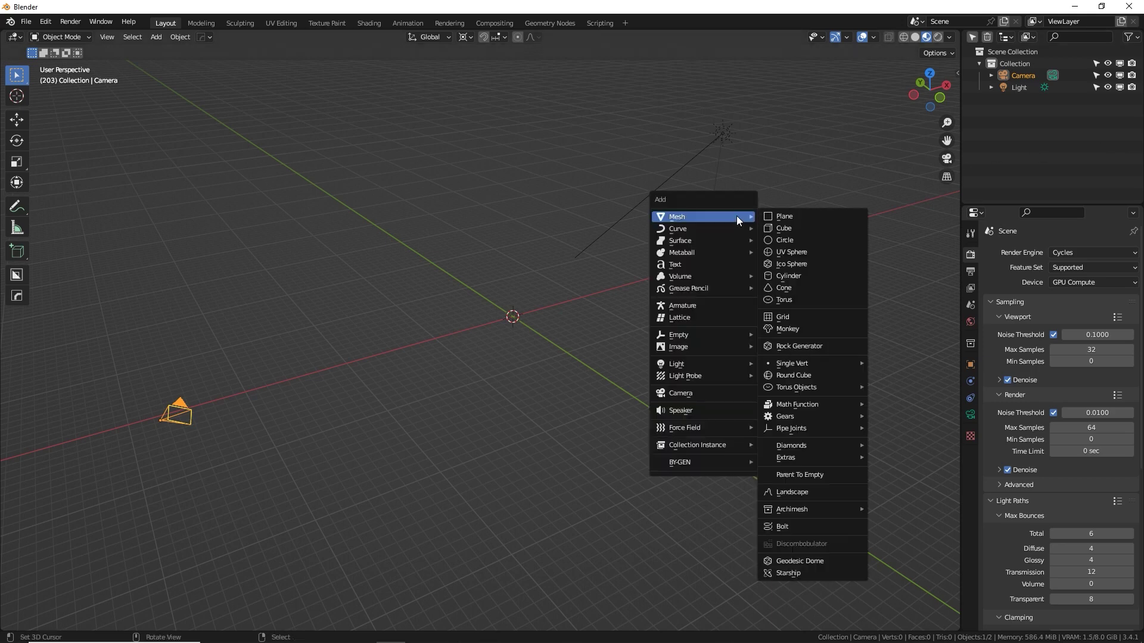
click(784, 216)
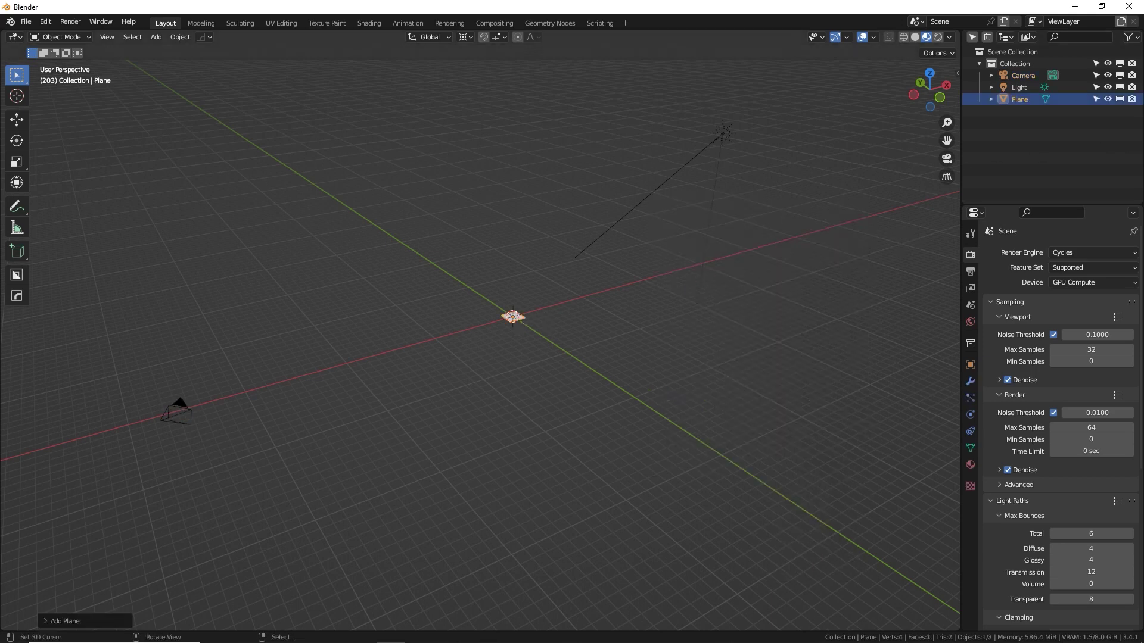
key(s)
click(948, 491)
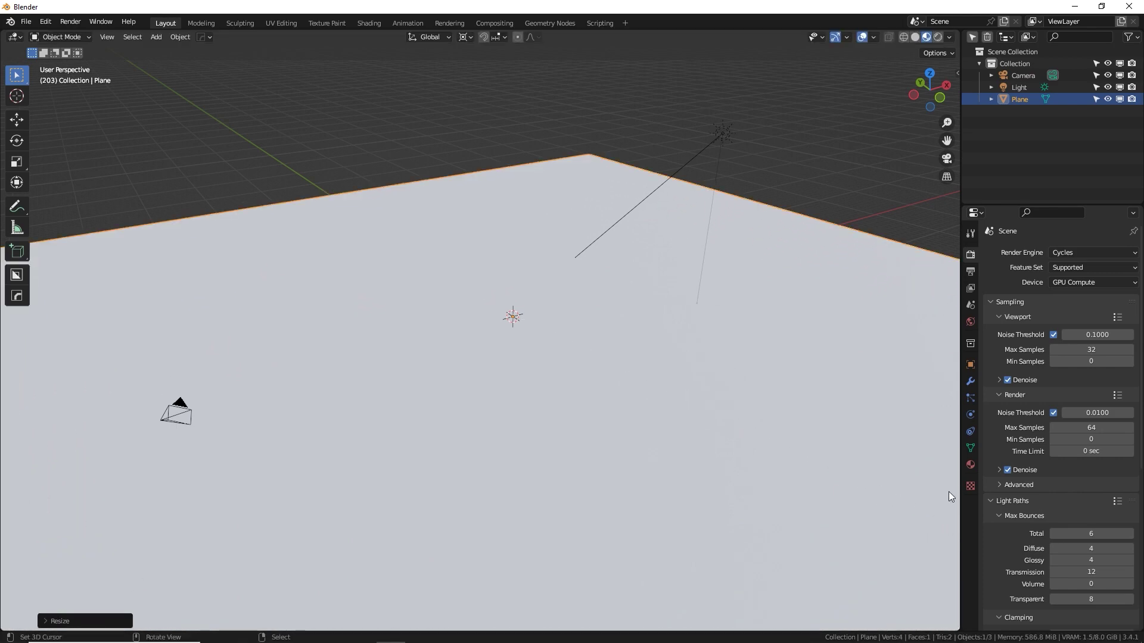
- Create a material for the plane with a dark blue base colour of hue 0.668, saturation 1.000 and value about 0.107
click(970, 466)
click(1060, 302)
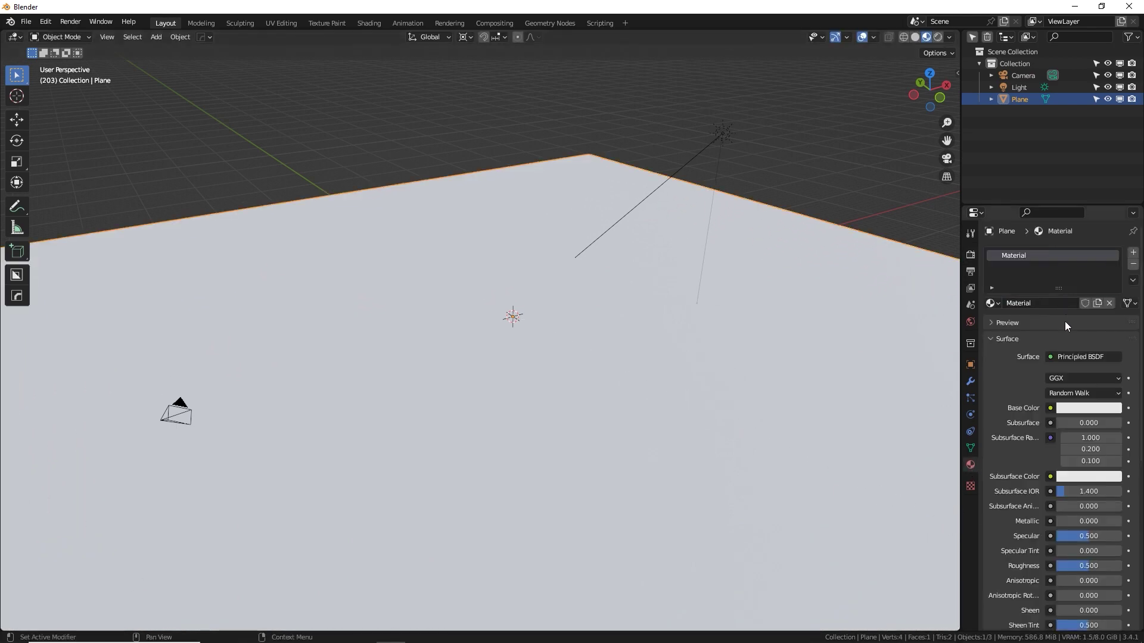
click(1084, 410)
drag(1091, 264, 1112, 289)
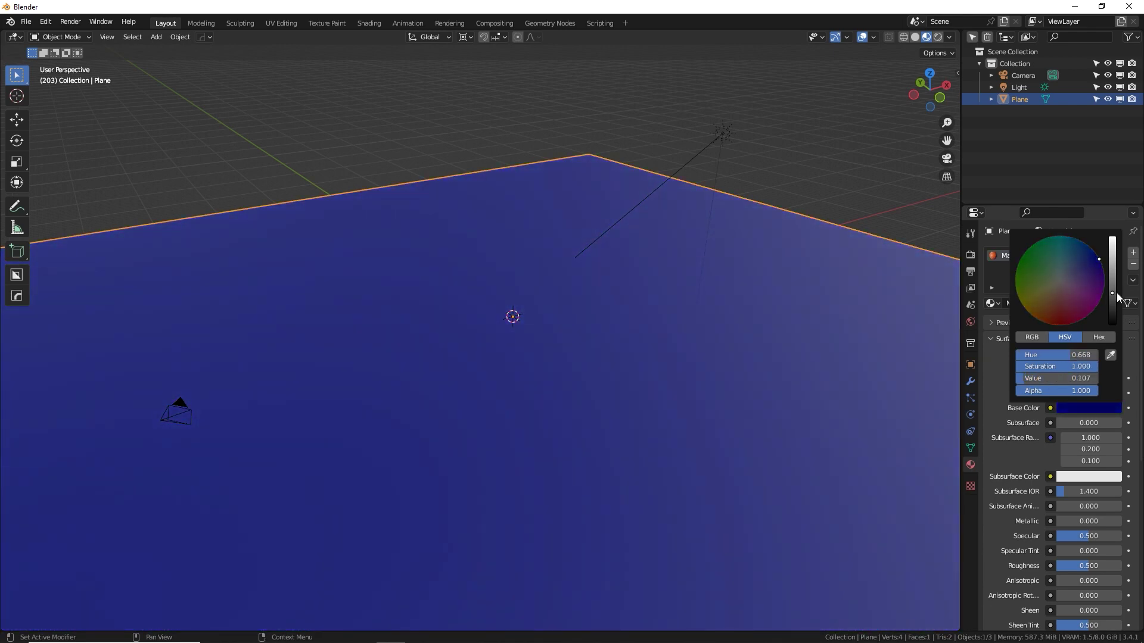
- Add a UV sphere with 80 segments and 40 rings and raise it about 3.88 m along Z
middle_drag(685, 301, 719, 245)
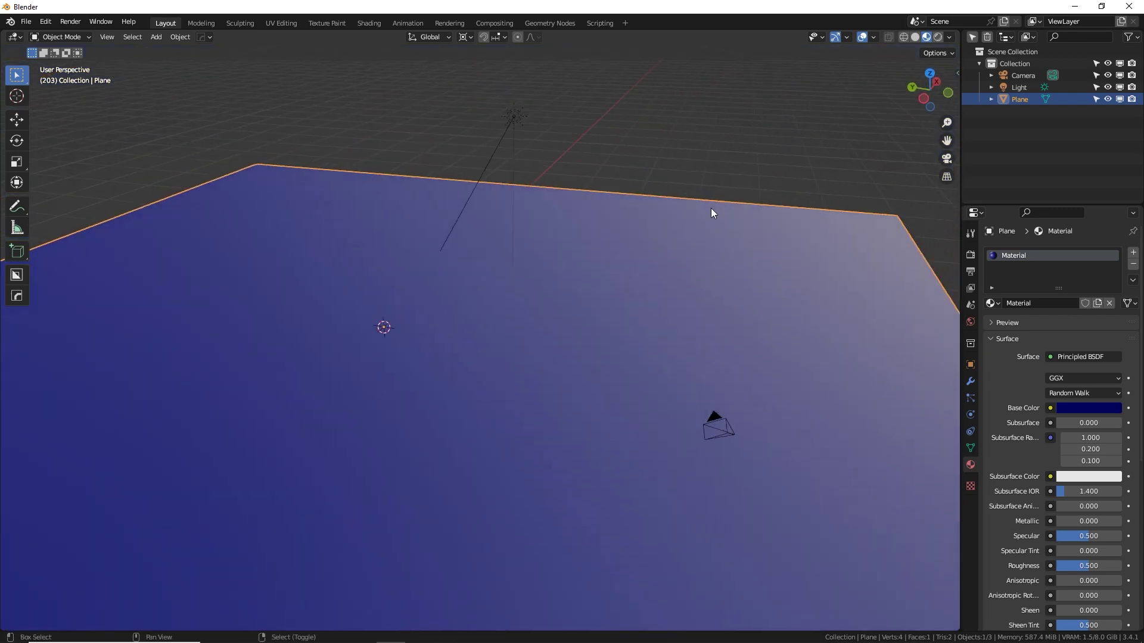
key(shift+a)
mouse_move(711, 208)
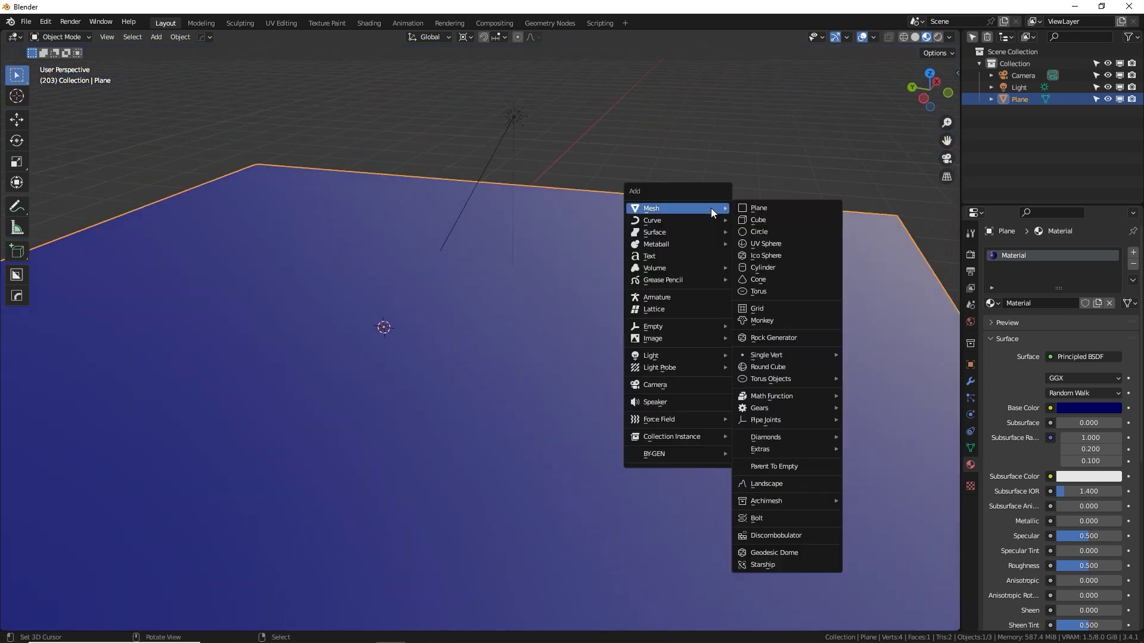
click(775, 244)
click(110, 617)
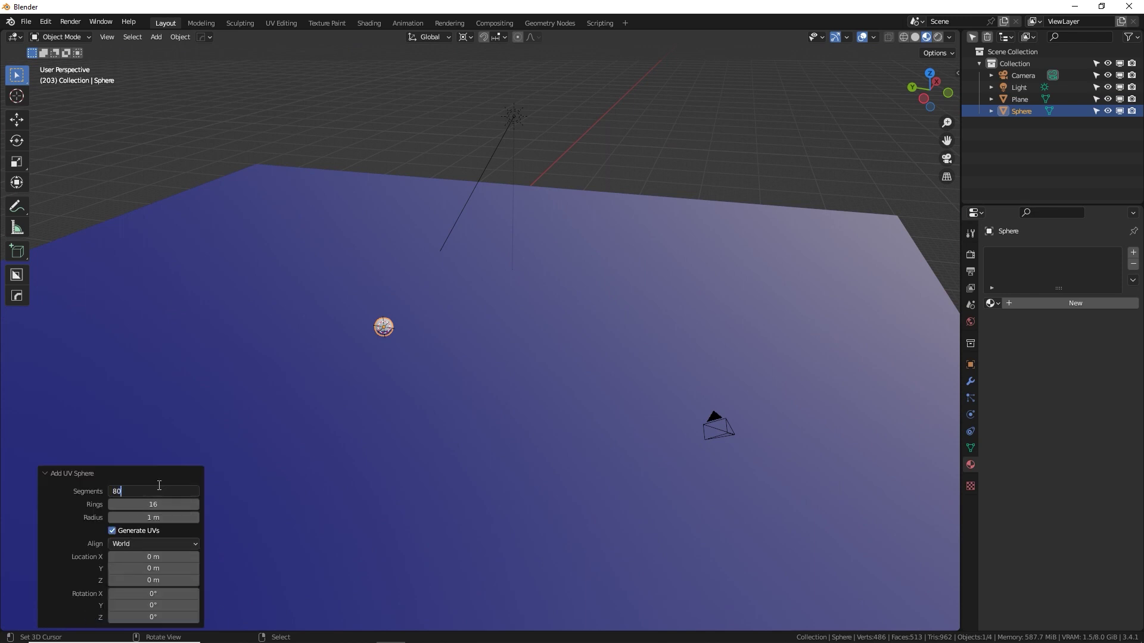
key(Tab)
text(40gz)
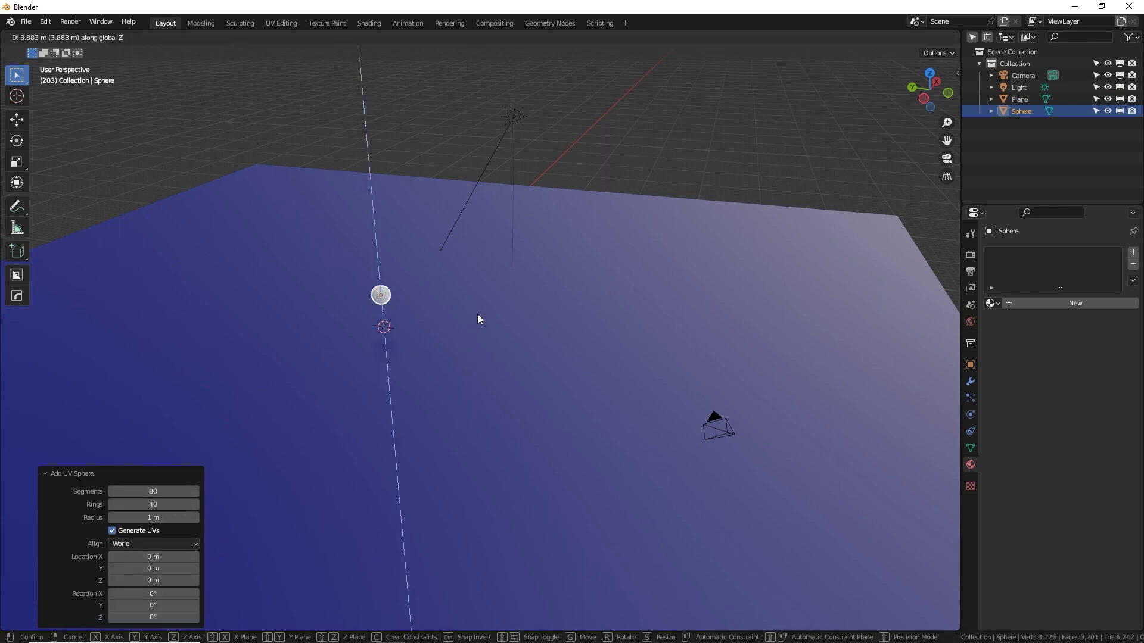
click(478, 312)
- Set the transform pivot to Individual Origins and scale the sphere to more than eight times its size
key(s)
right_click(474, 359)
click(465, 37)
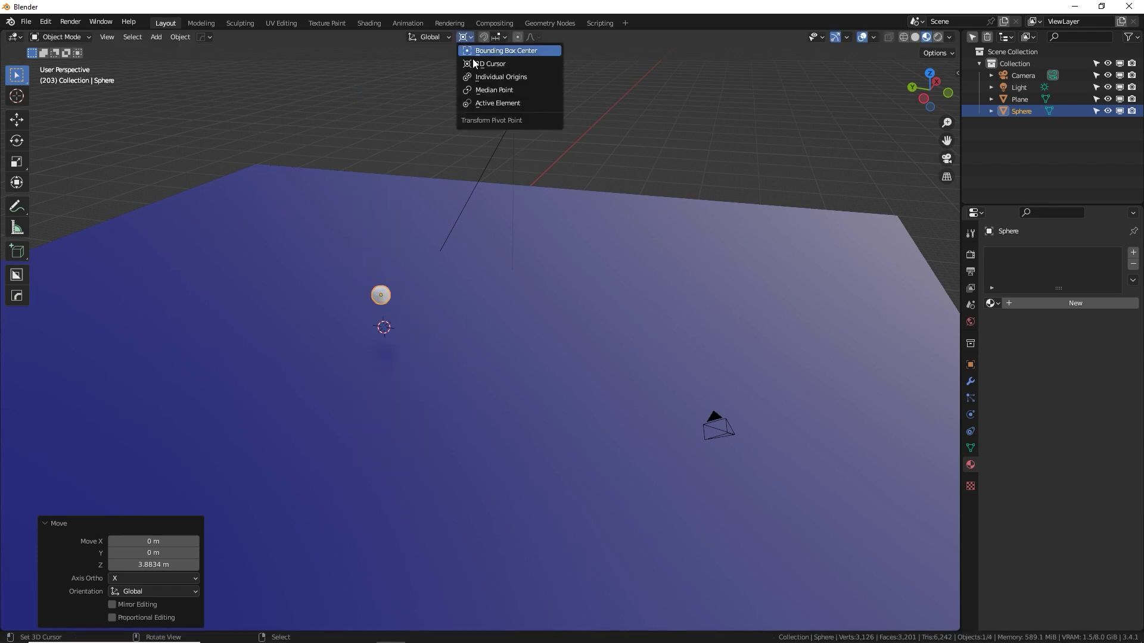
click(478, 77)
key(s)
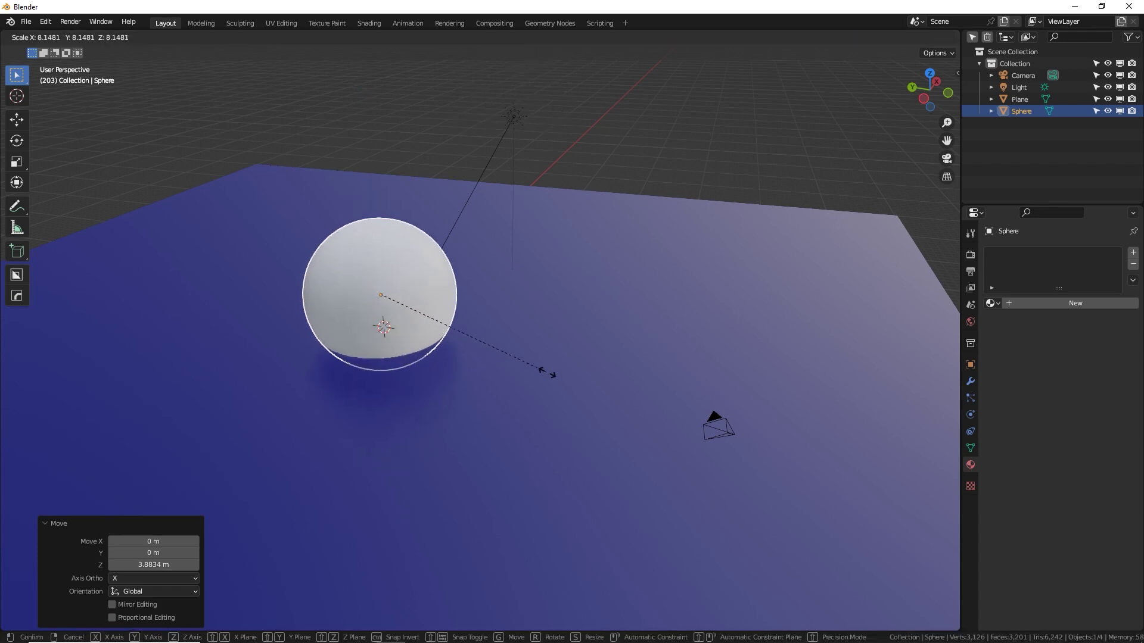
click(554, 388)
- Raise the sphere along Z in two moves, the second about 1.9 m, until it floats clear of the plane
key(g)
key(z)
click(552, 345)
middle_drag(552, 345, 549, 297)
key(g)
key(z)
click(546, 271)
- Frame the sphere and apply Auto Shade Smooth 30° to it
middle_drag(434, 306, 534, 467)
key(KP_Decimal)
right_click(619, 356)
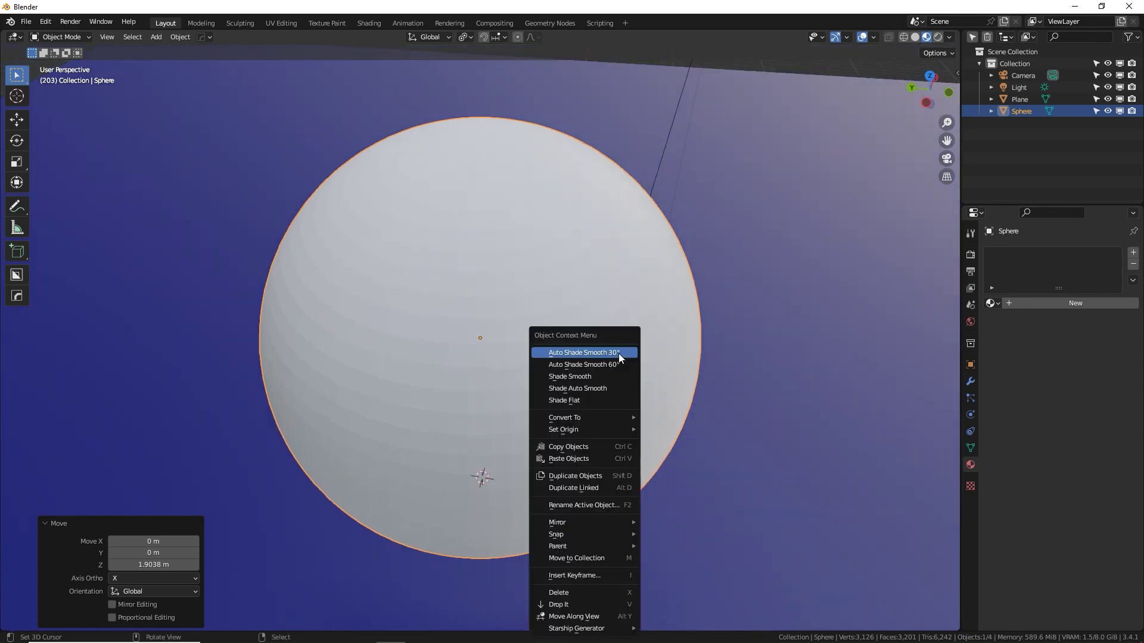
click(613, 356)
mouse_move(625, 356)
middle_down()
mouse_move(695, 300)
mouse_move(643, 335)
mouse_move(467, 313)
mouse_move(614, 342)
middle_up()
scroll(620, 346, down, 2)
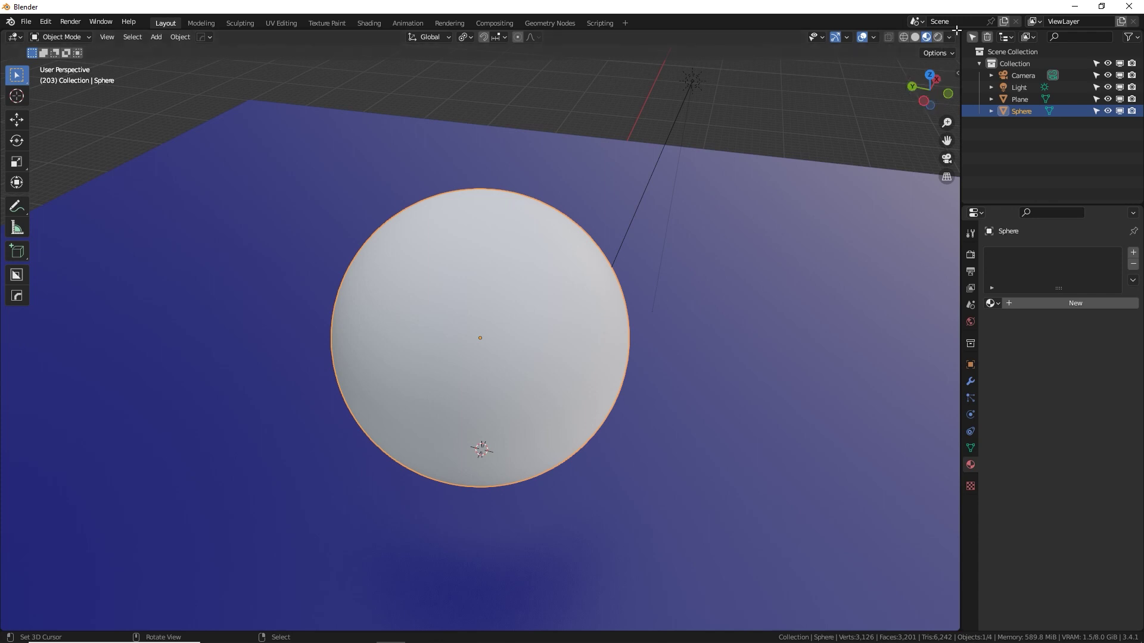
- Open a Shader Editor above the 3D viewport and create a new material for the sphere
drag(960, 29, 715, 250)
click(15, 37)
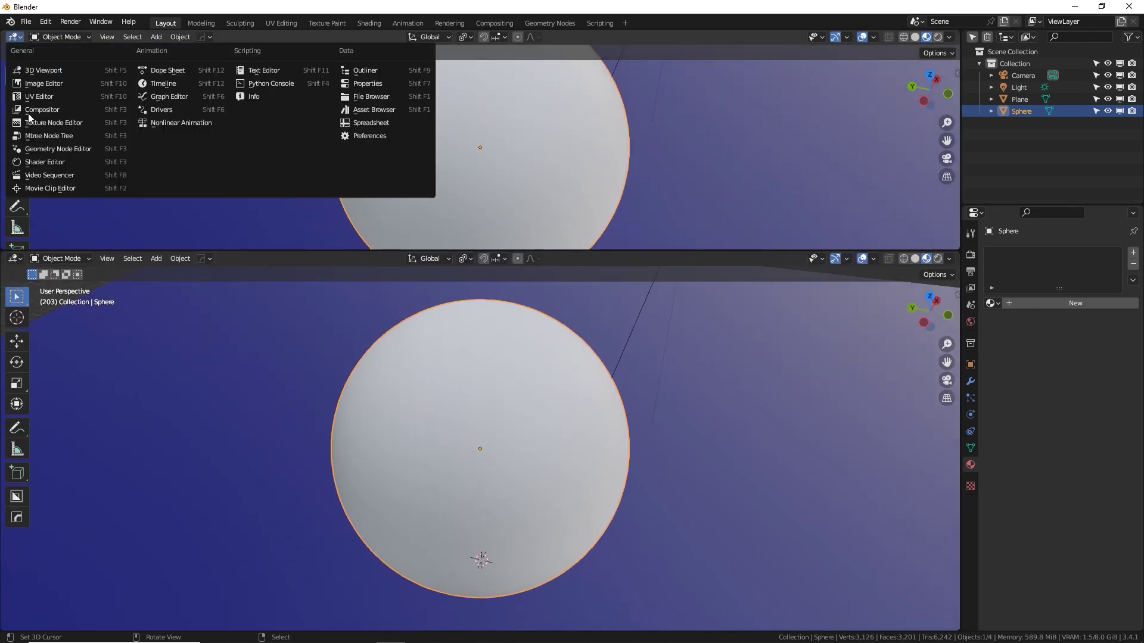
click(37, 162)
click(505, 37)
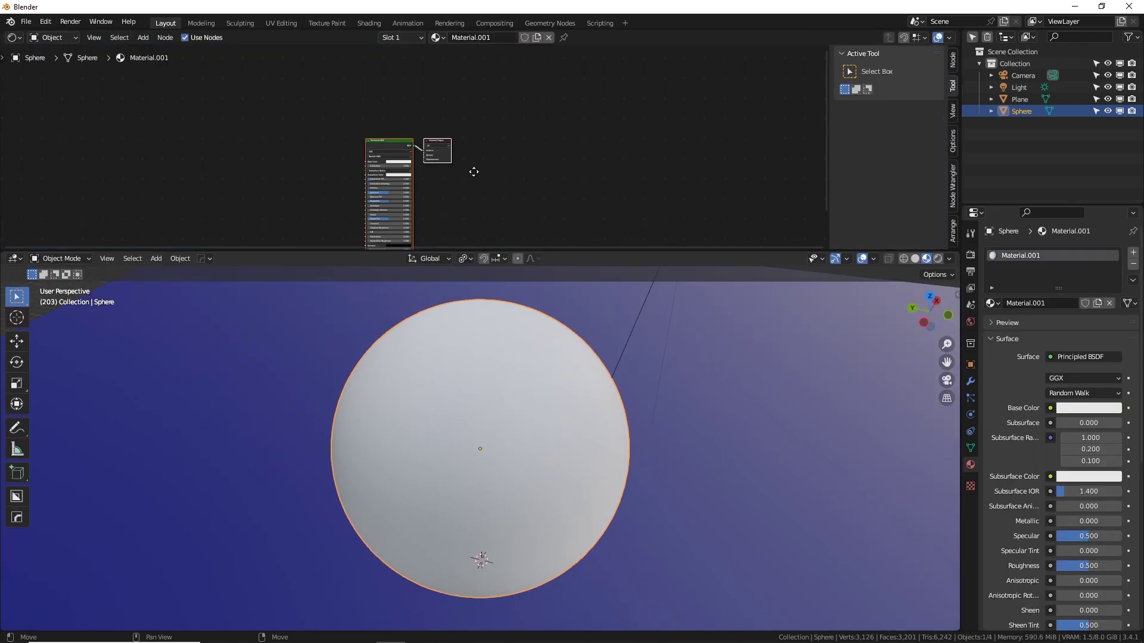
- Add linked Texture Coordinate, Mapping and Image Texture nodes feeding the Principled BSDF's Base Color
middle_drag(492, 165, 573, 148)
scroll(688, 155, up, 3)
click(642, 127)
scroll(573, 148, up, 1)
scroll(502, 138, up, 3)
middle_drag(502, 137, 412, 133)
click(701, 89)
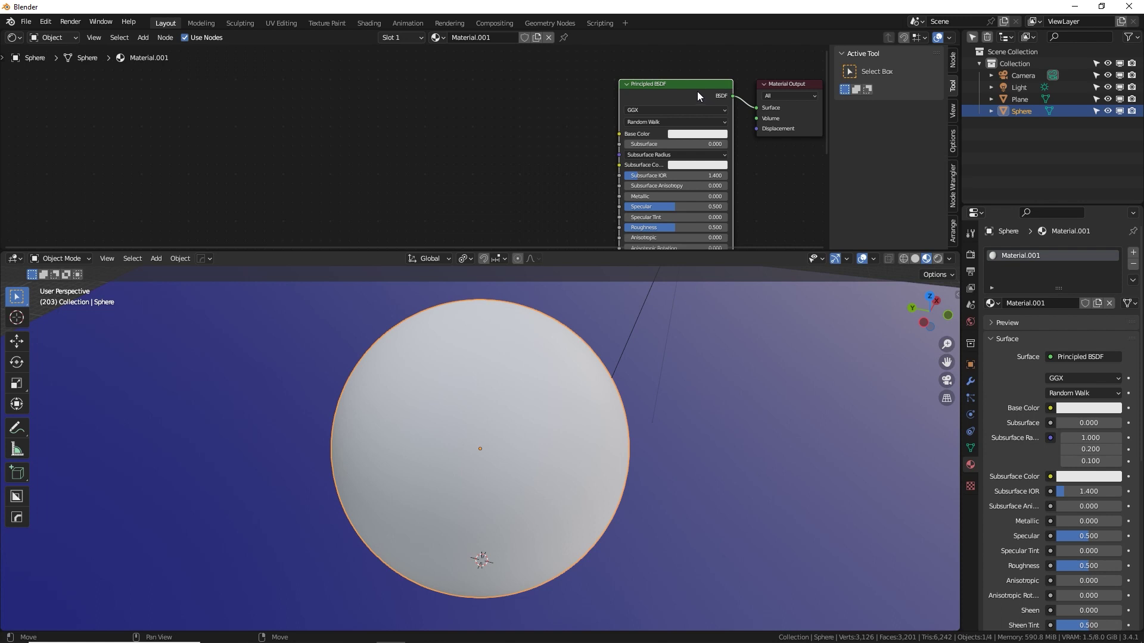
mouse_move(640, 88)
mouse_down()
mouse_move(603, 89)
mouse_move(634, 84)
mouse_up()
key(ctrl+t)
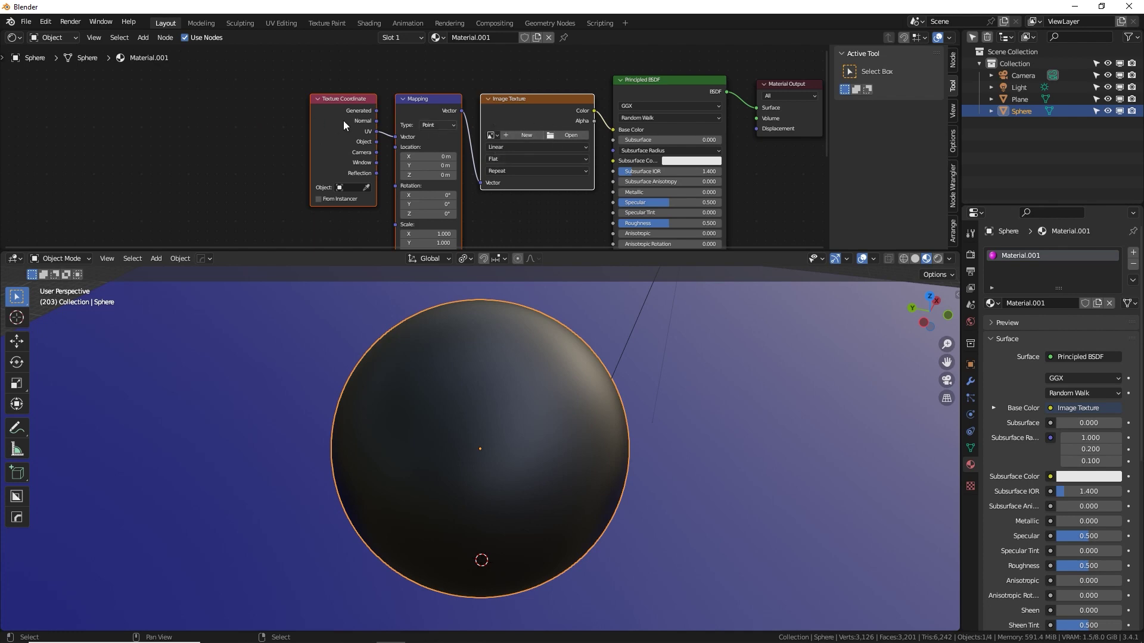
- Load s_amer_clouds_8k.jpg from the Planets texture folder into the Image Texture node
click(567, 136)
click(186, 466)
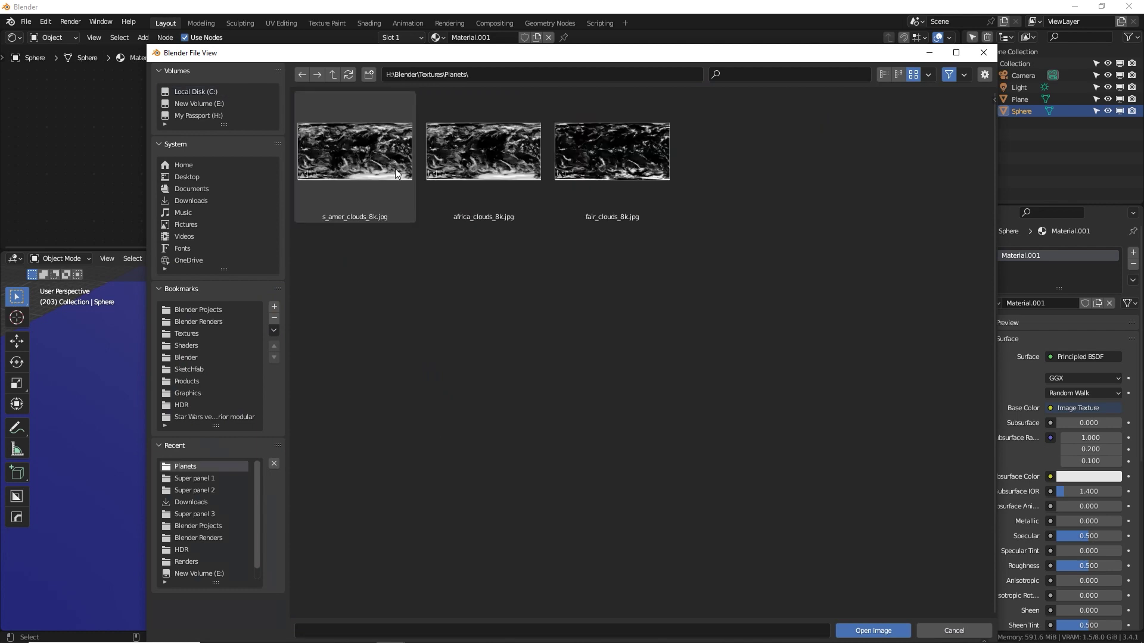
click(355, 155)
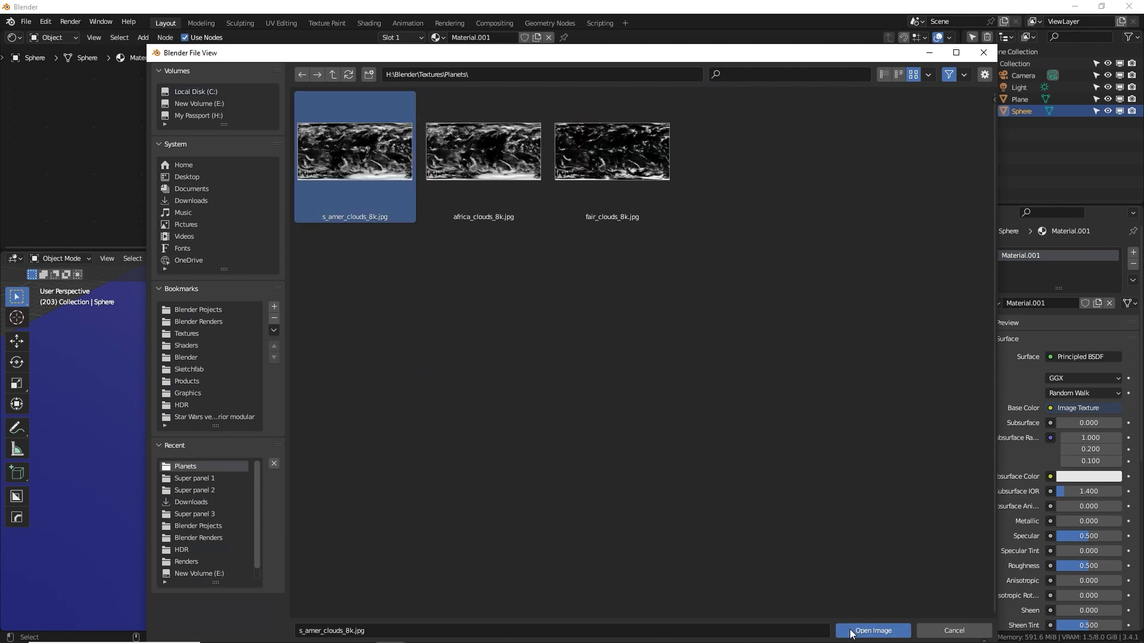
click(851, 632)
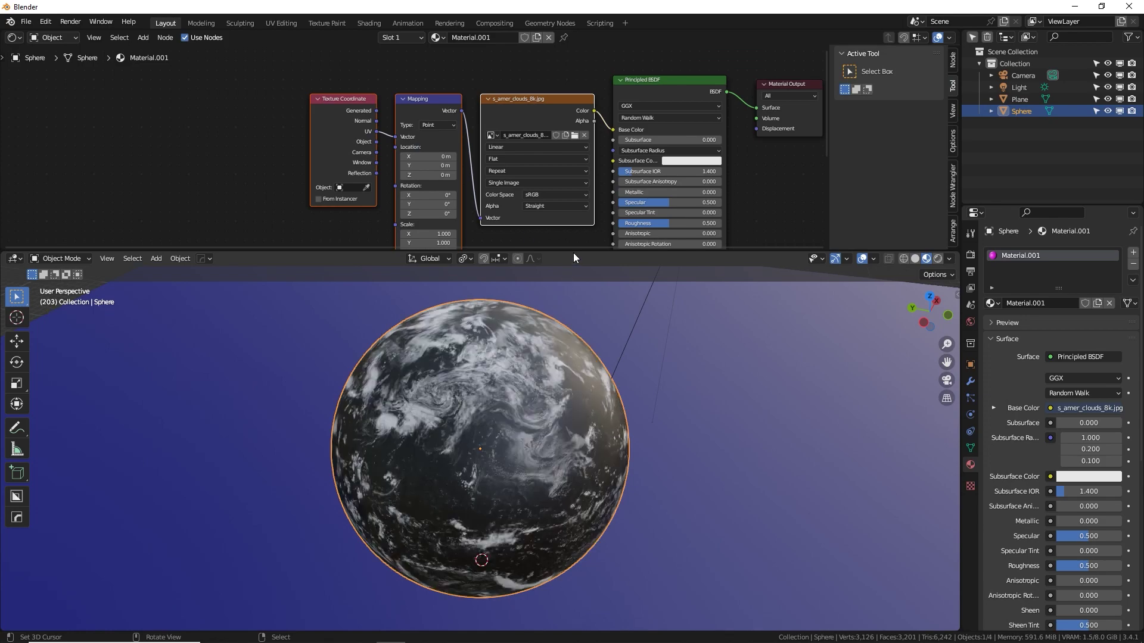
- Examine the cloud texture on the sphere and compare it with the sphere's UV layout in the UV Editor
drag(575, 249, 574, 174)
scroll(595, 316, up, 4)
middle_drag(641, 350, 657, 406)
scroll(434, 349, down, 4)
middle_drag(524, 284, 417, 250)
click(18, 38)
click(42, 72)
key(Tab)
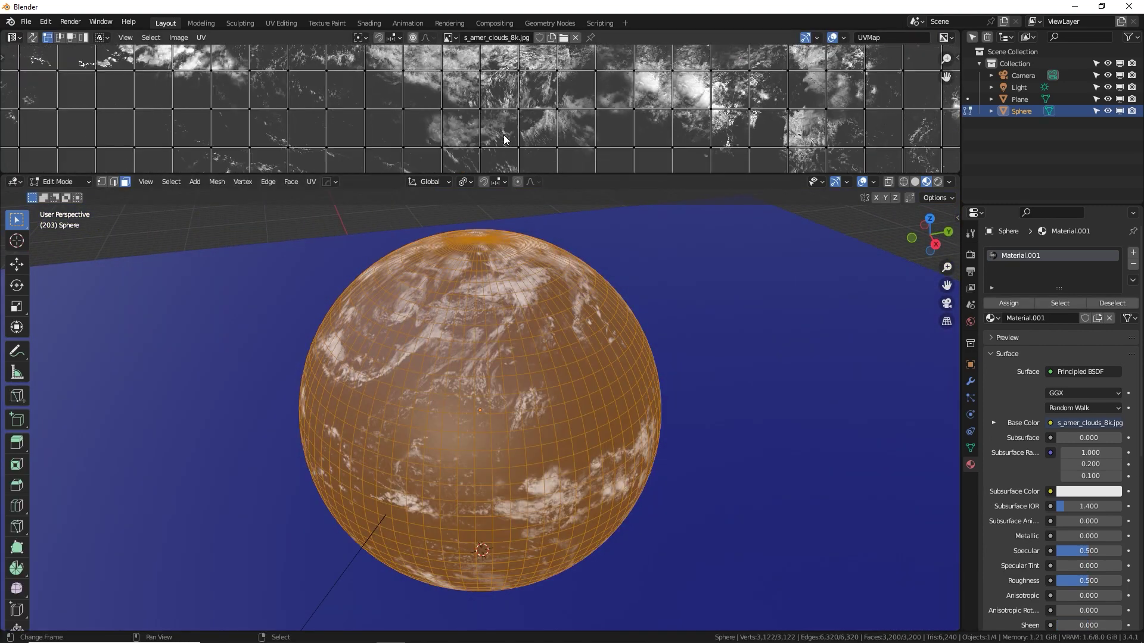
drag(542, 177, 560, 192)
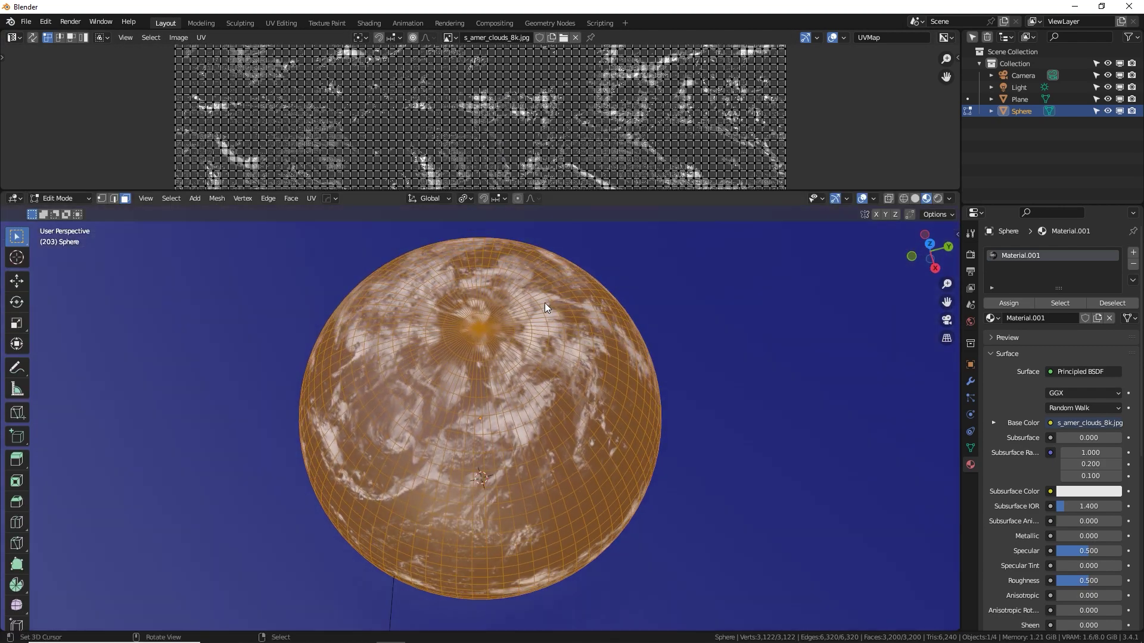
key(Tab)
- Return the upper area to the Shader Editor showing the sphere's material nodes
middle_drag(527, 328, 519, 244)
click(14, 37)
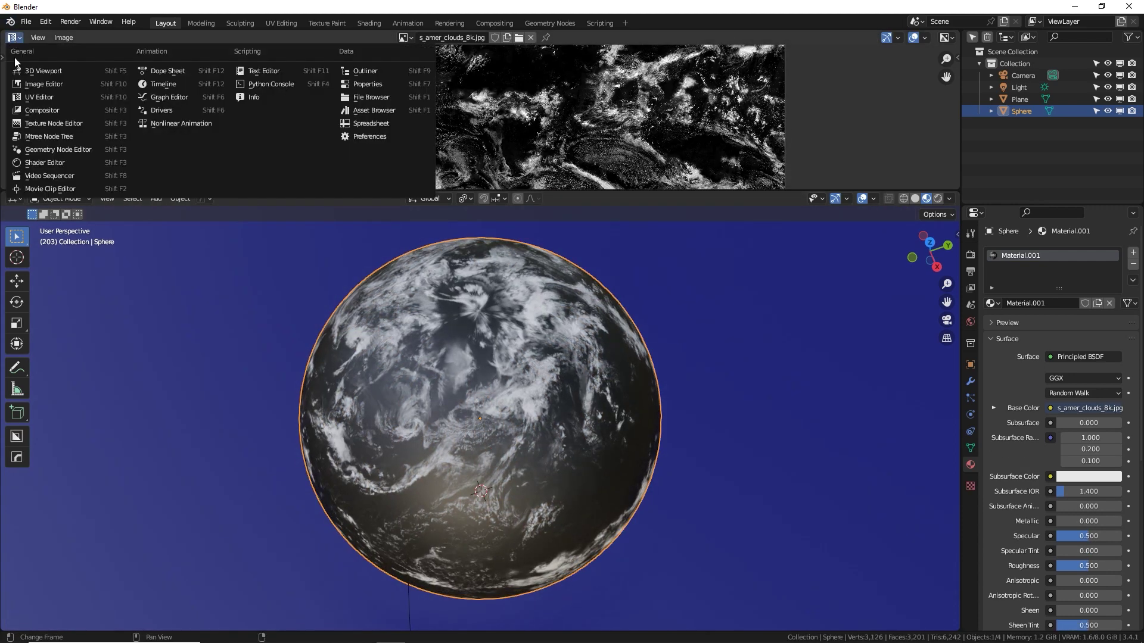
click(30, 157)
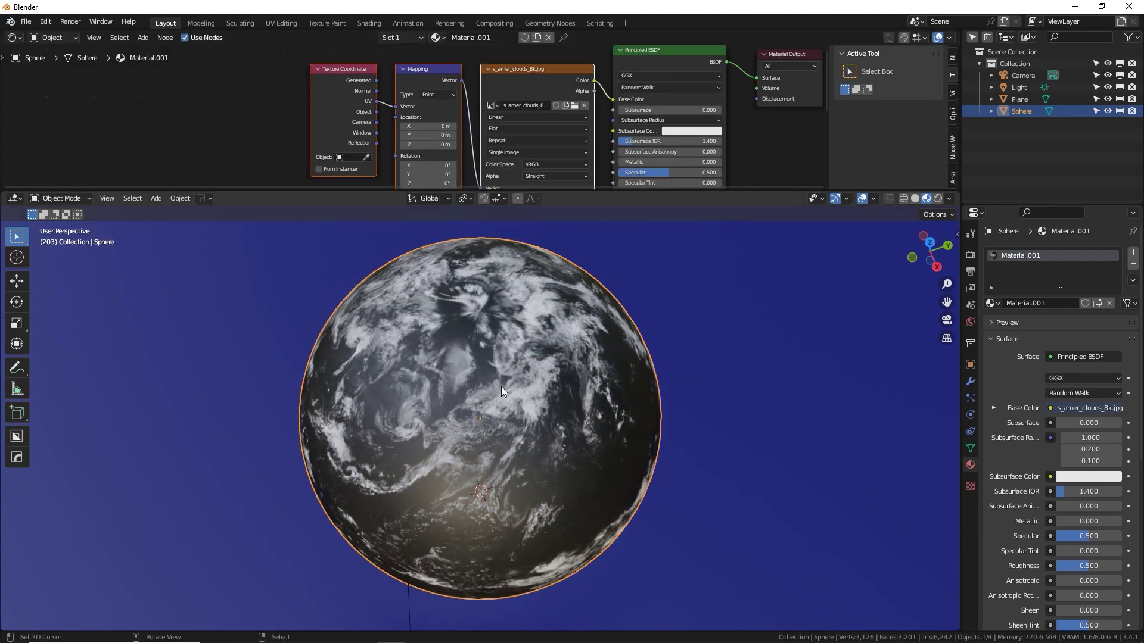
- Try rotating the cloud-textured sphere around the Z axis
middle_drag(501, 388, 513, 377)
scroll(513, 376, up, 2)
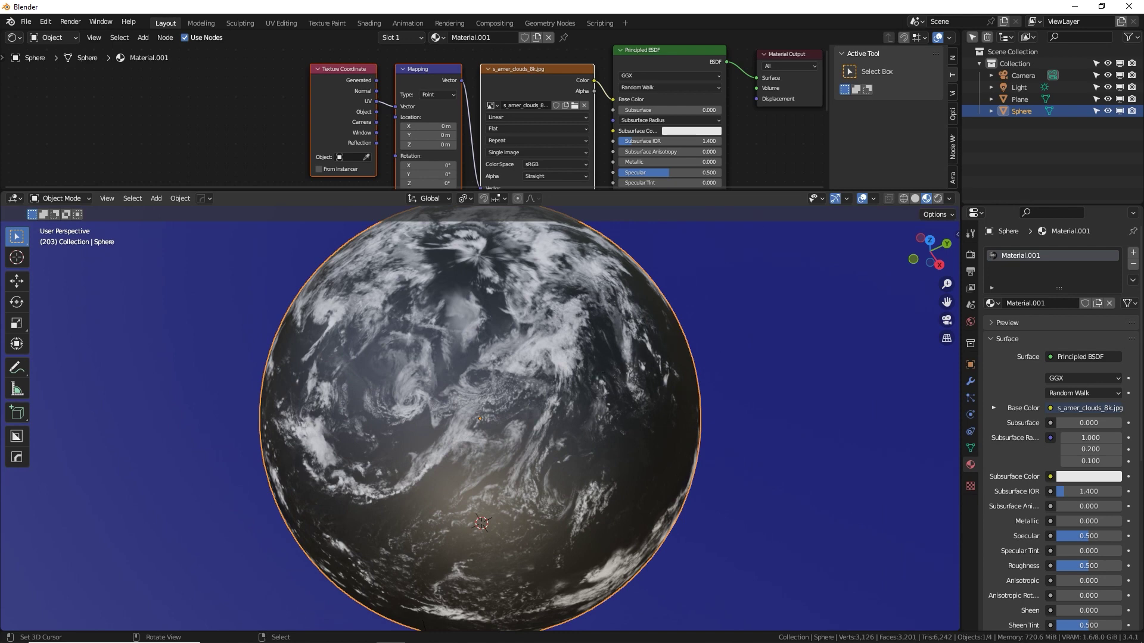
key(r)
key(z)
click(517, 487)
- Connect the cloud image's Color output to the Principled BSDF's Alpha input instead of its Base Color
drag(582, 195, 582, 347)
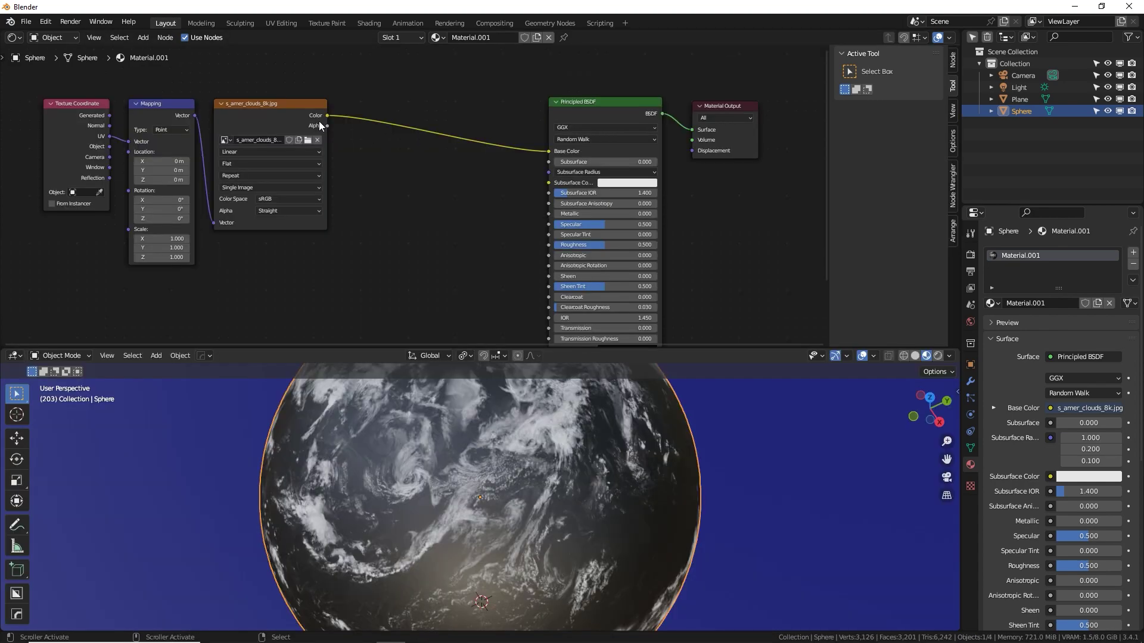
drag(335, 129, 529, 262)
drag(560, 345, 655, 216)
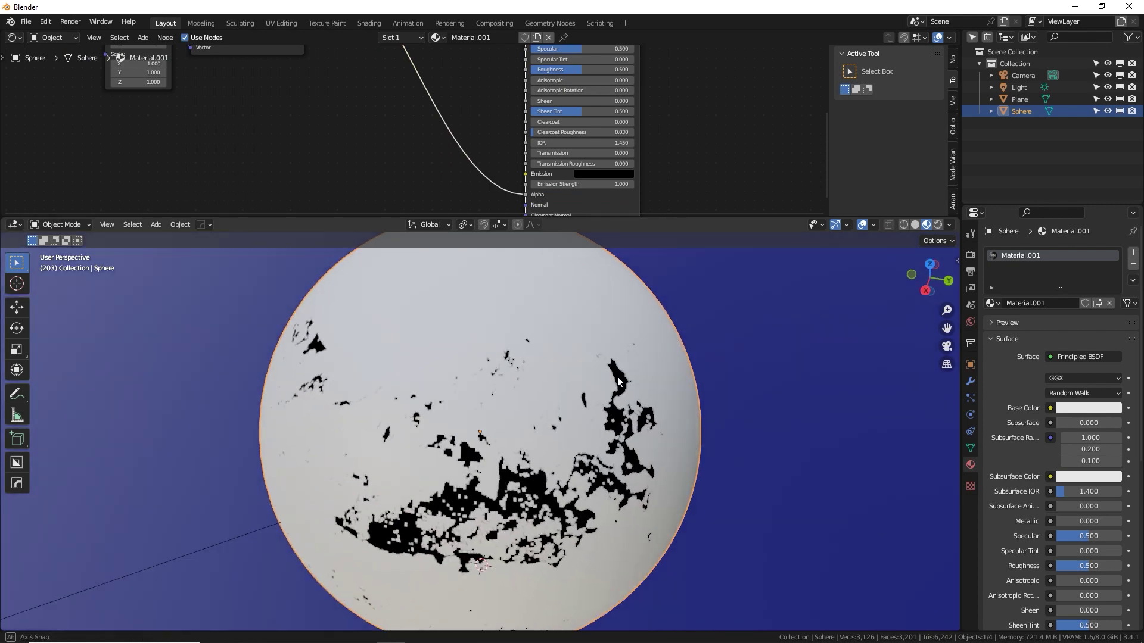
- Set both the Blend Mode and Shadow Mode of the sphere's material to Alpha Hashed
middle_drag(610, 376, 695, 367)
click(971, 257)
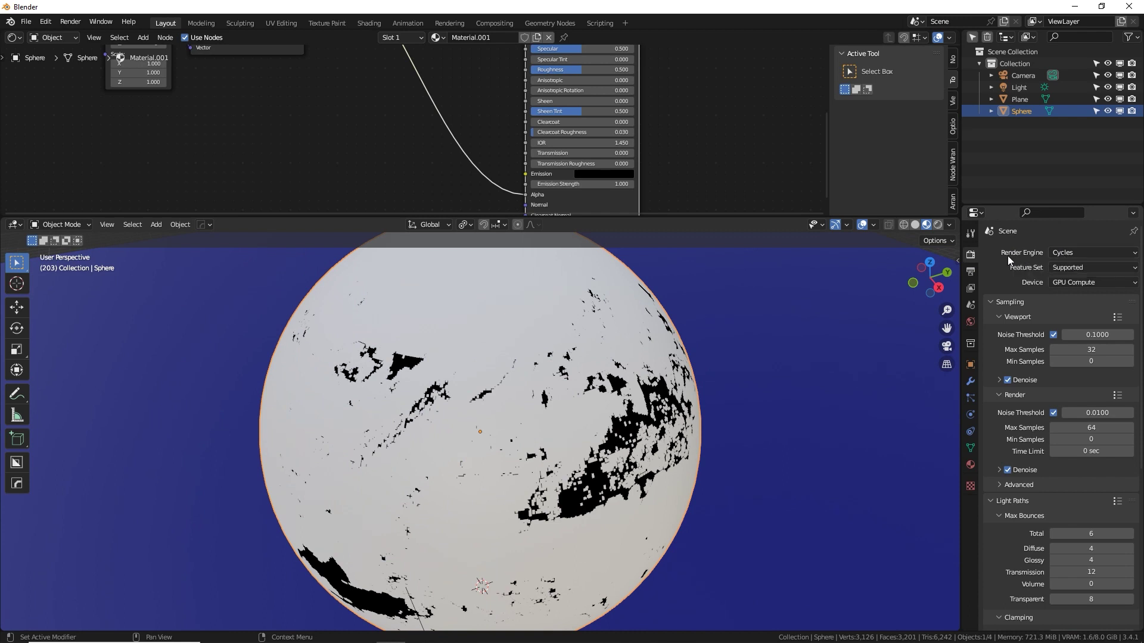
click(971, 465)
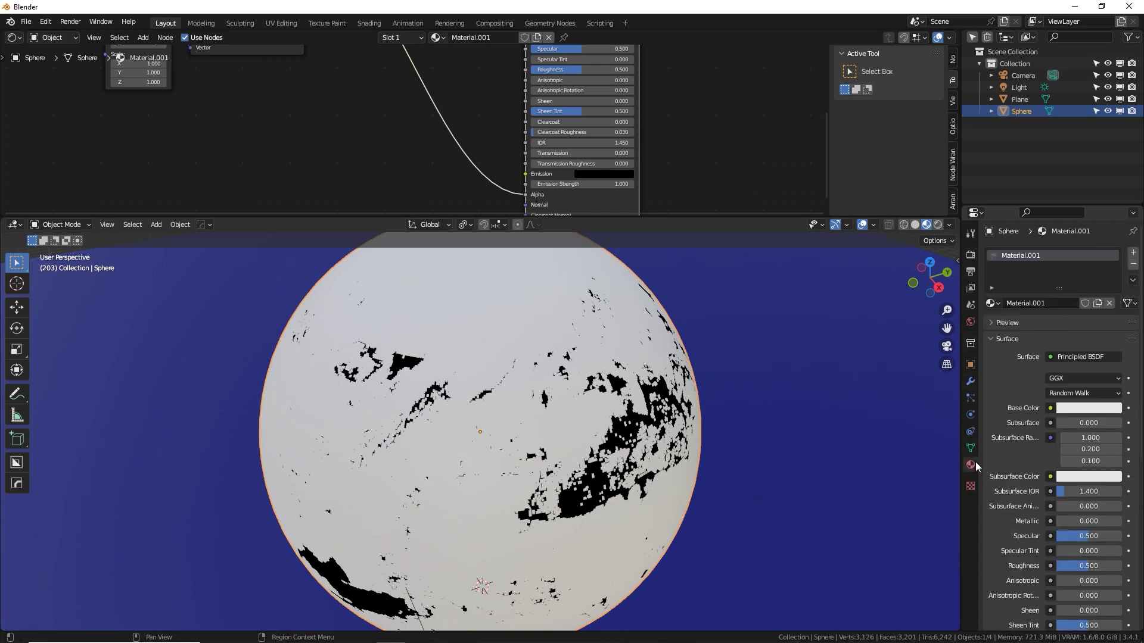
scroll(1084, 389, down, 10)
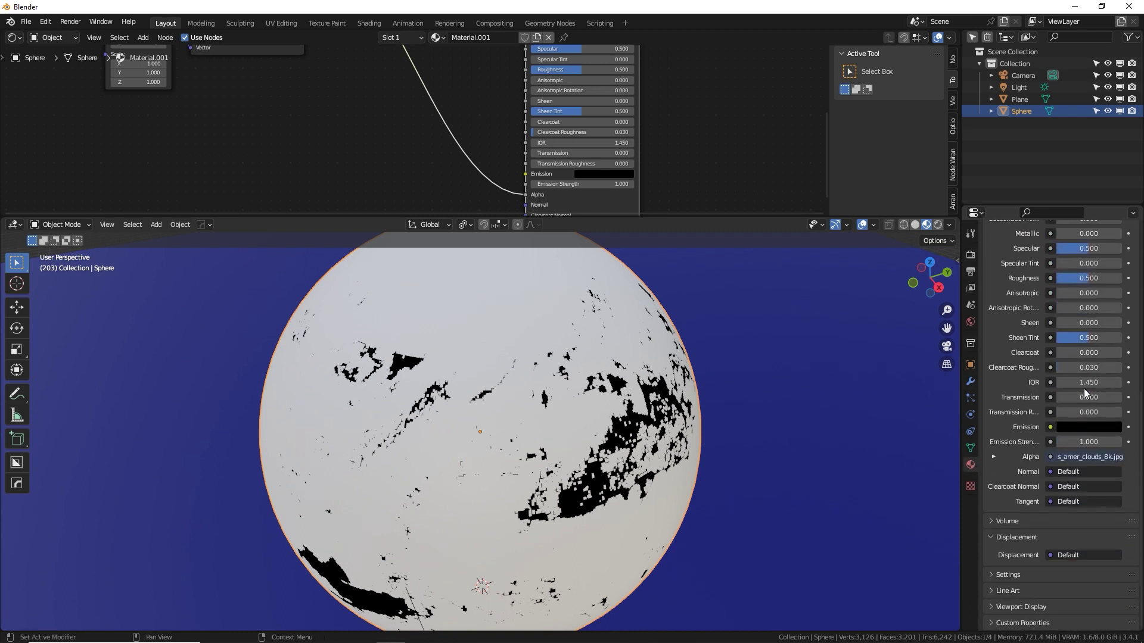
click(996, 608)
scroll(1031, 314, down, 6)
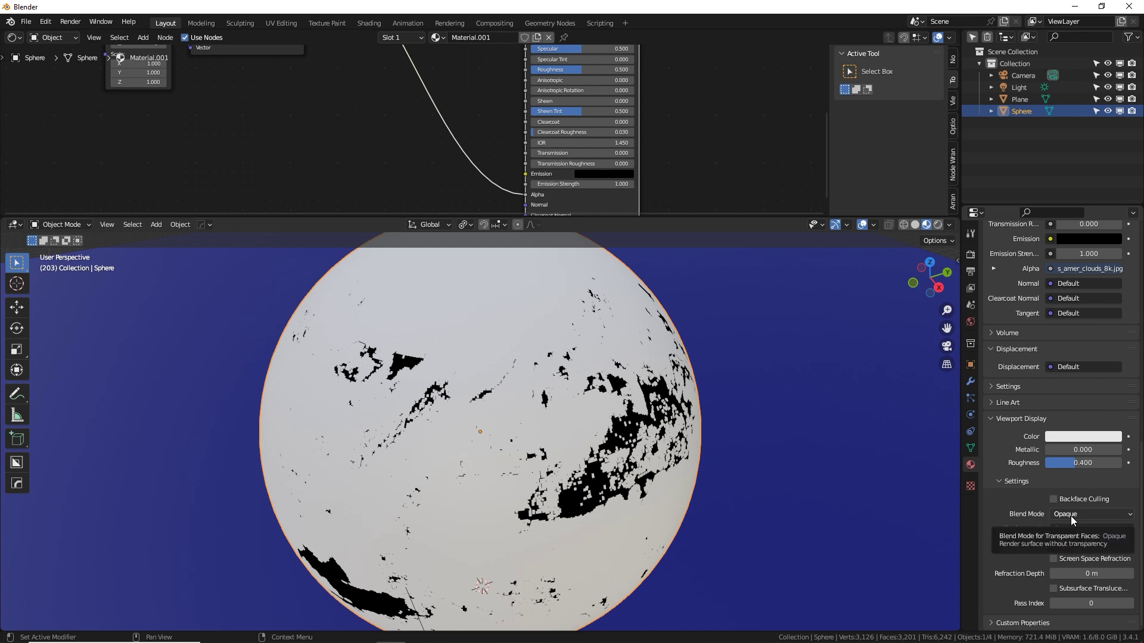
click(1109, 515)
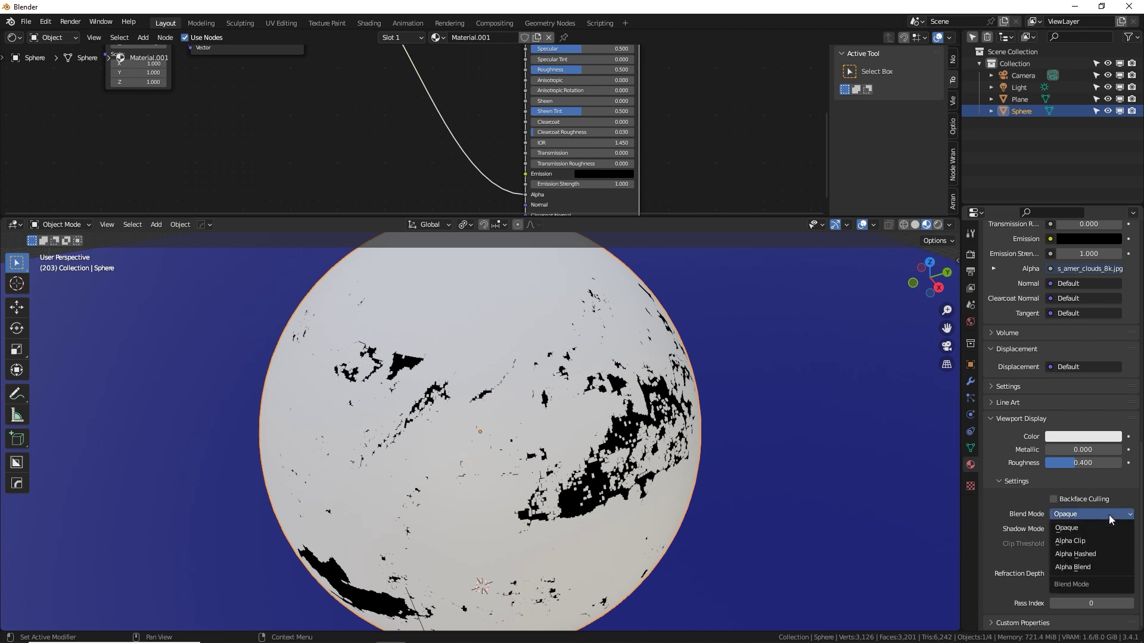
click(1104, 554)
click(1079, 531)
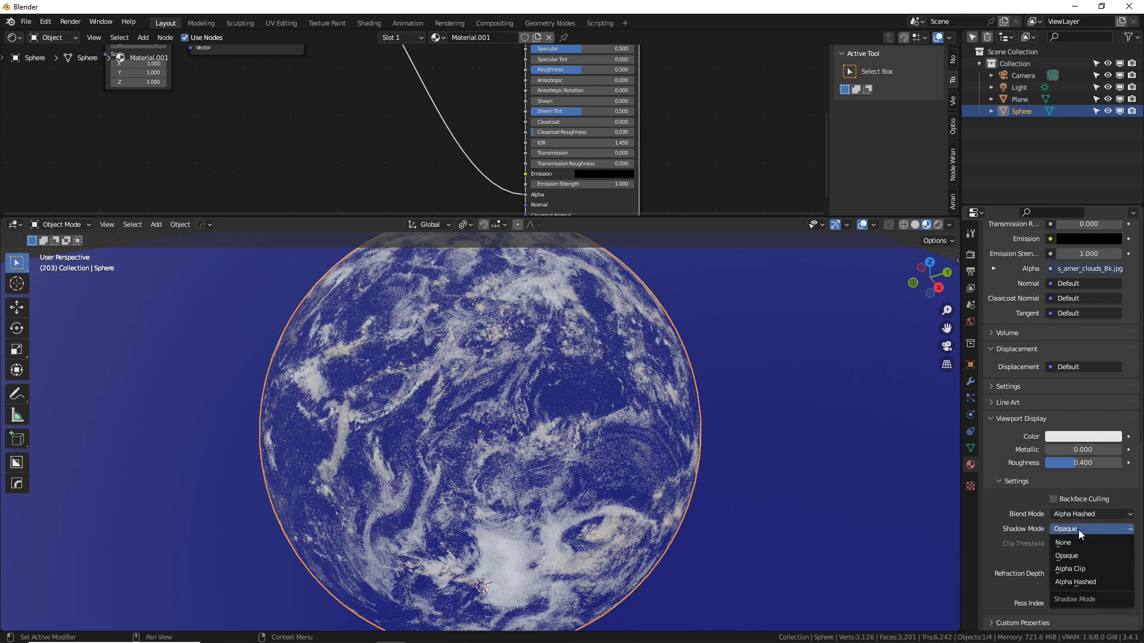
click(1081, 583)
scroll(598, 414, down, 3)
middle_drag(598, 413, 666, 399)
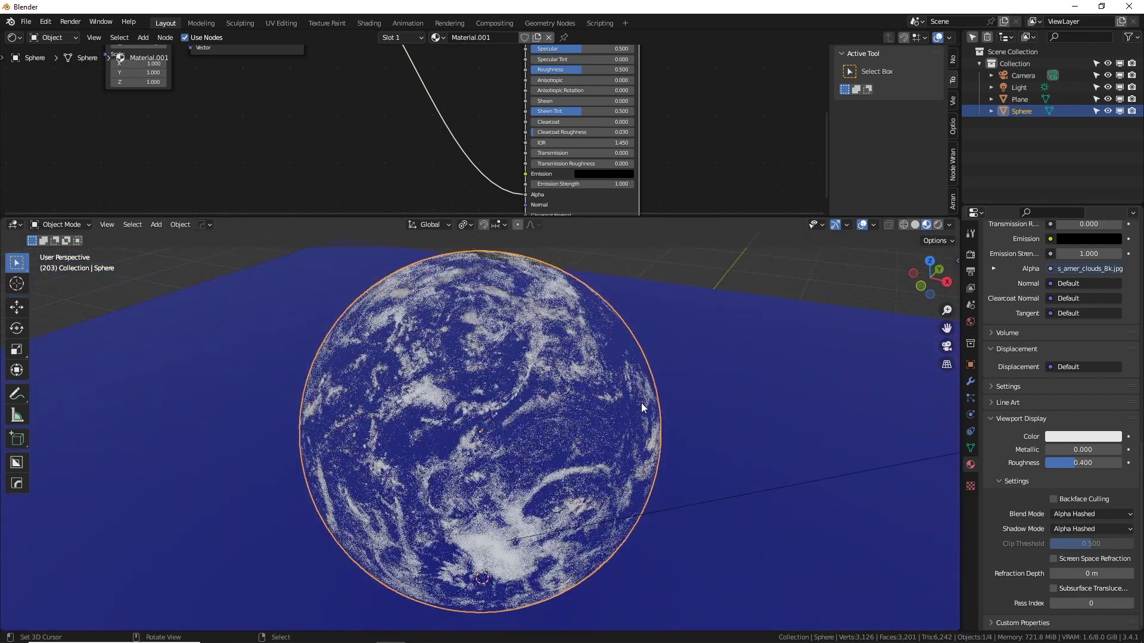
scroll(642, 408, up, 2)
- Preview the cloud image texture node directly on the sphere and examine its cloud detail up close
middle_drag(349, 106, 423, 87)
ctrl+shift+click(344, 92)
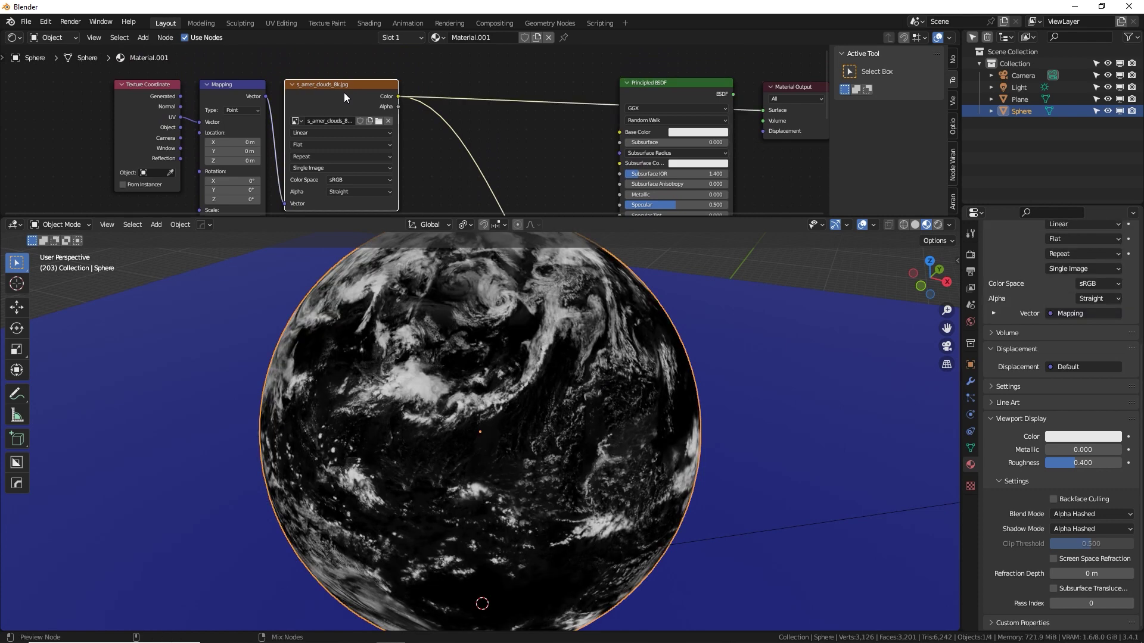
scroll(505, 405, up, 3)
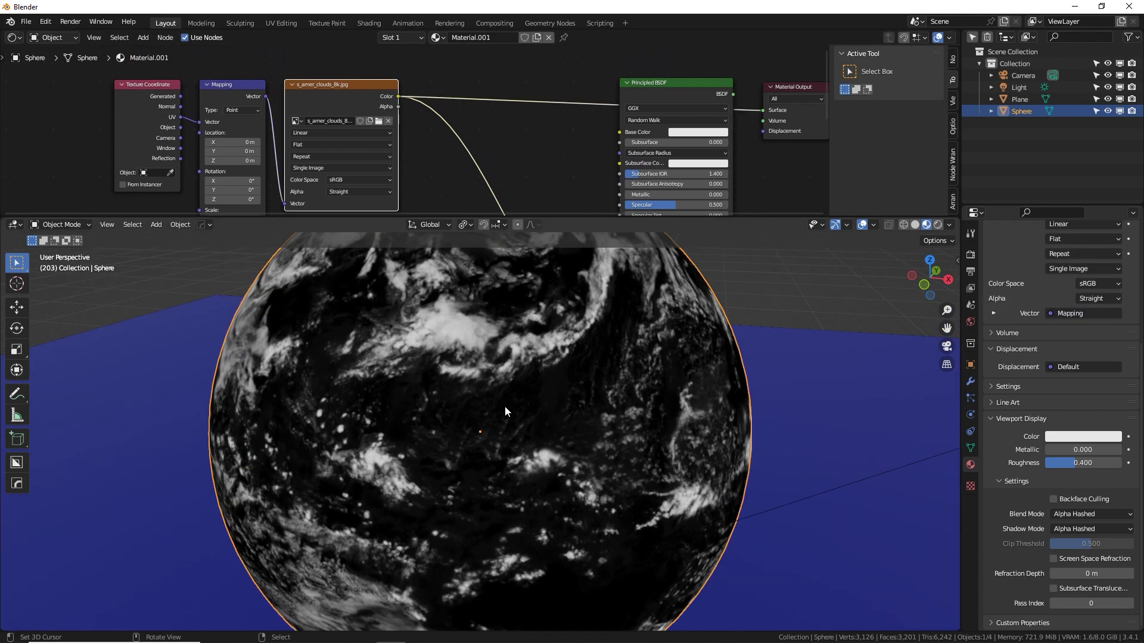
middle_drag(521, 398, 380, 404)
scroll(756, 495, up, 3)
middle_drag(569, 401, 521, 426)
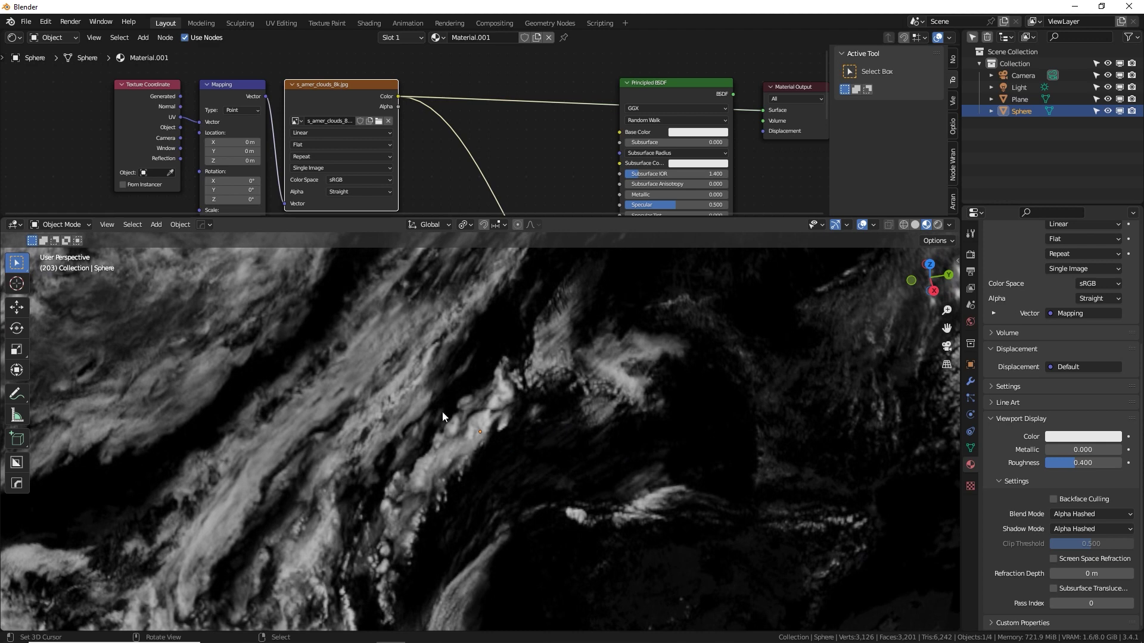
middle_drag(666, 399, 650, 339)
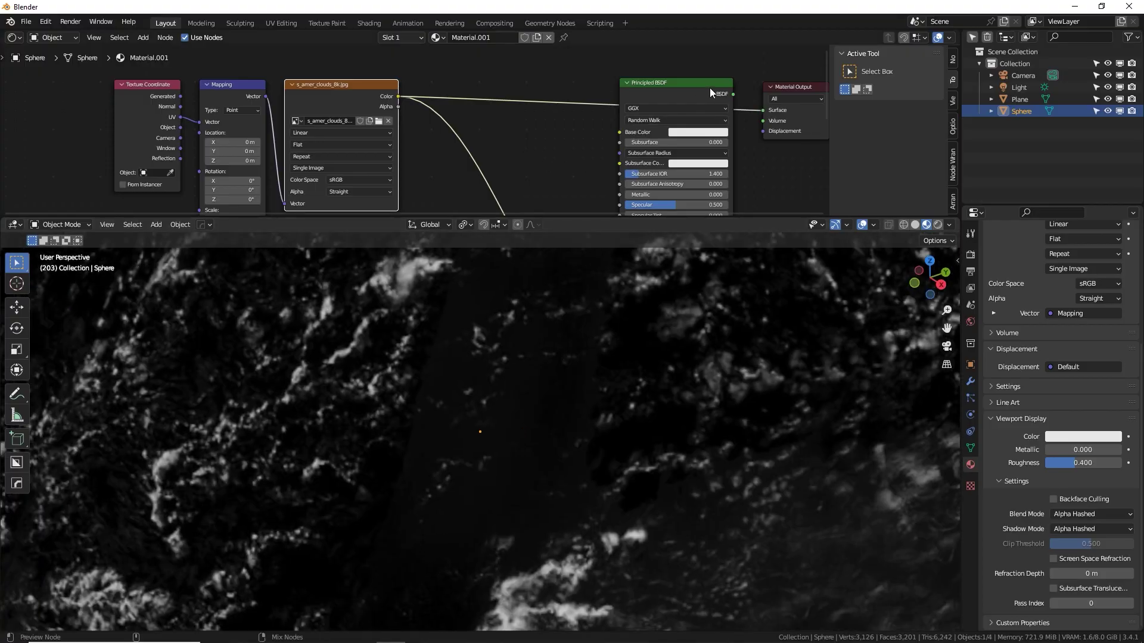
- Route the Principled BSDF back to the Material Output and show the scene in Rendered viewport shading
ctrl+shift+click(710, 87)
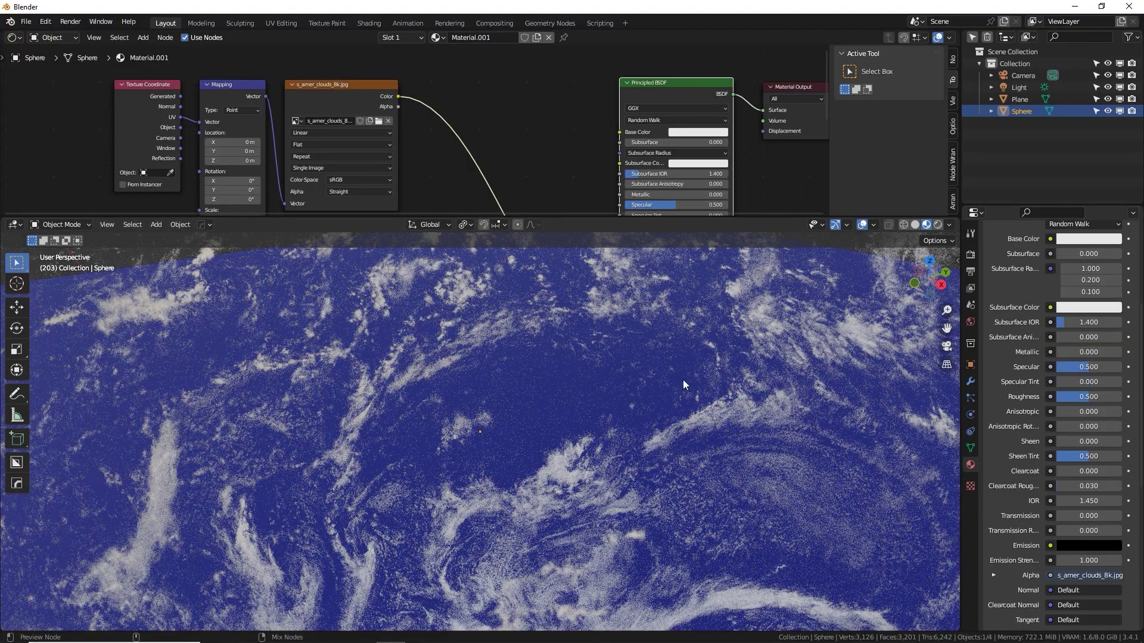
mouse_move(667, 420)
middle_down()
mouse_move(656, 421)
mouse_move(697, 439)
mouse_move(711, 425)
mouse_move(672, 409)
middle_up()
scroll(673, 410, down, 1)
scroll(671, 409, down, 5)
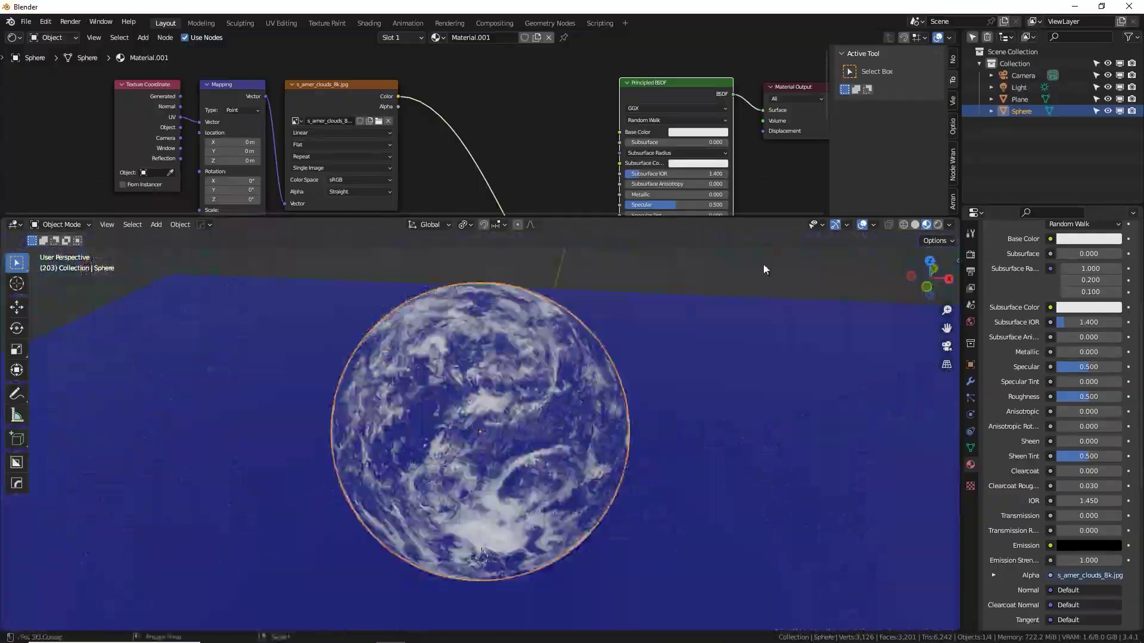
click(938, 225)
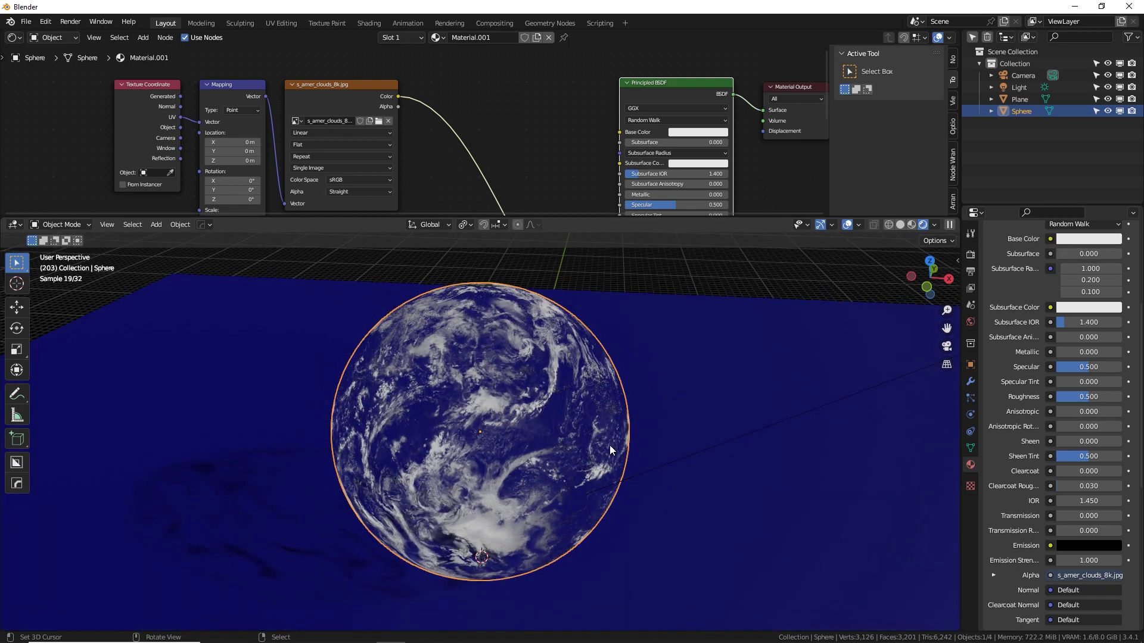
shift+middle_drag(521, 455, 588, 358)
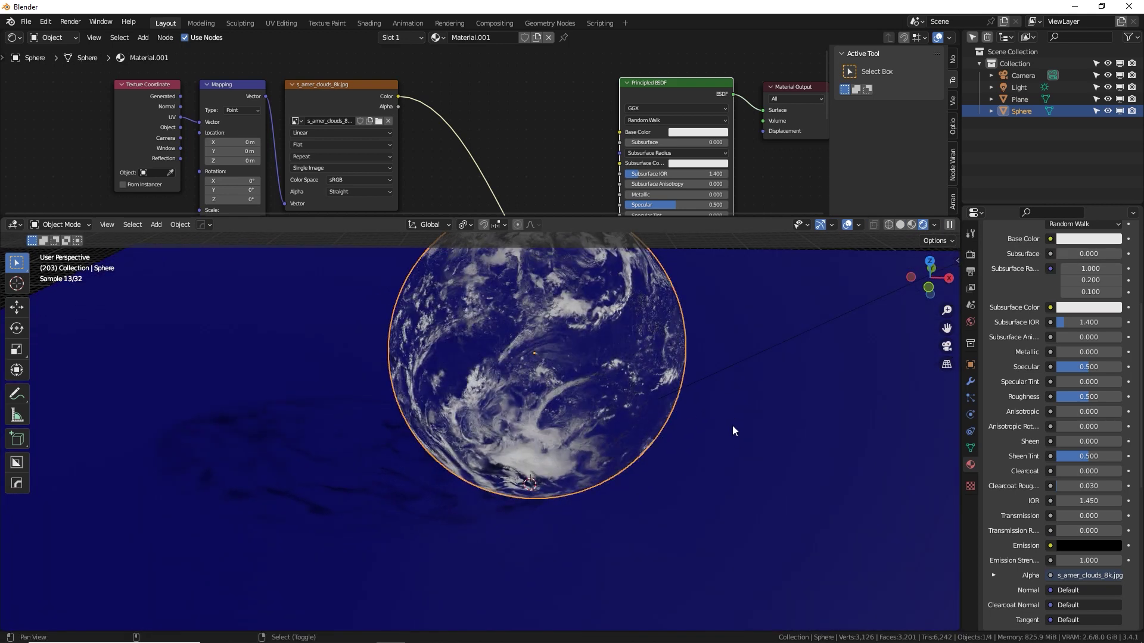
shift+middle_drag(741, 450, 755, 482)
- Try rotating the cloud sphere about the global Z axis above the blue plane
key(r)
key(z)
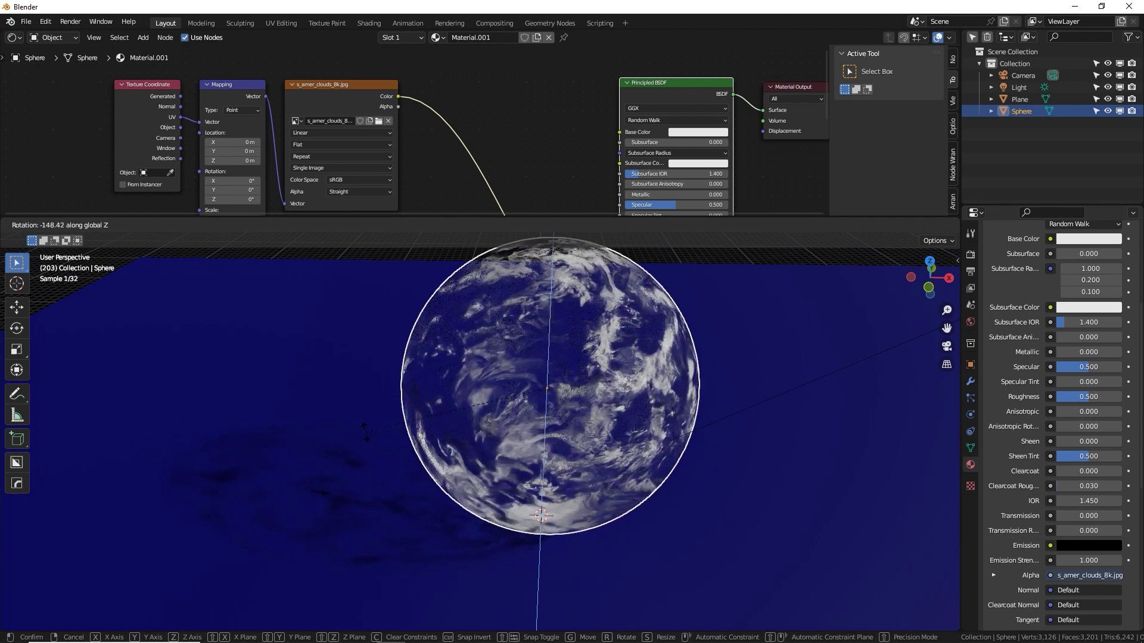
click(613, 339)
click(752, 372)
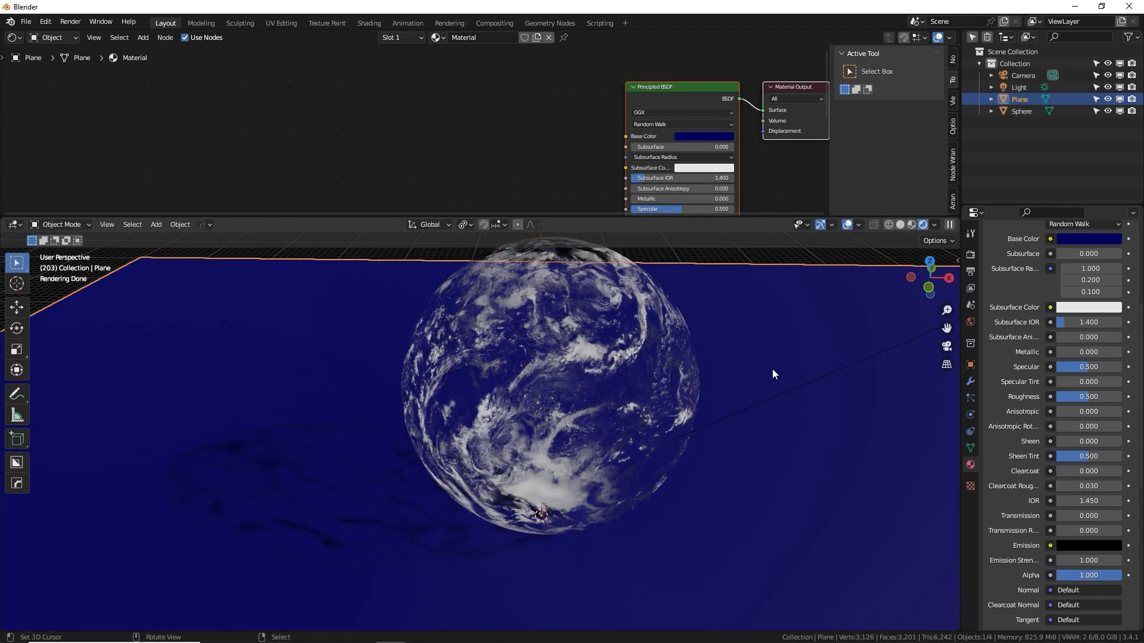
mouse_move(694, 387)
middle_down()
mouse_move(646, 399)
mouse_move(738, 364)
mouse_move(717, 351)
mouse_move(686, 391)
middle_up()
click(646, 399)
- Make room before the Material Output and insert a Mix Shader between it and the Principled BSDF
key(g)
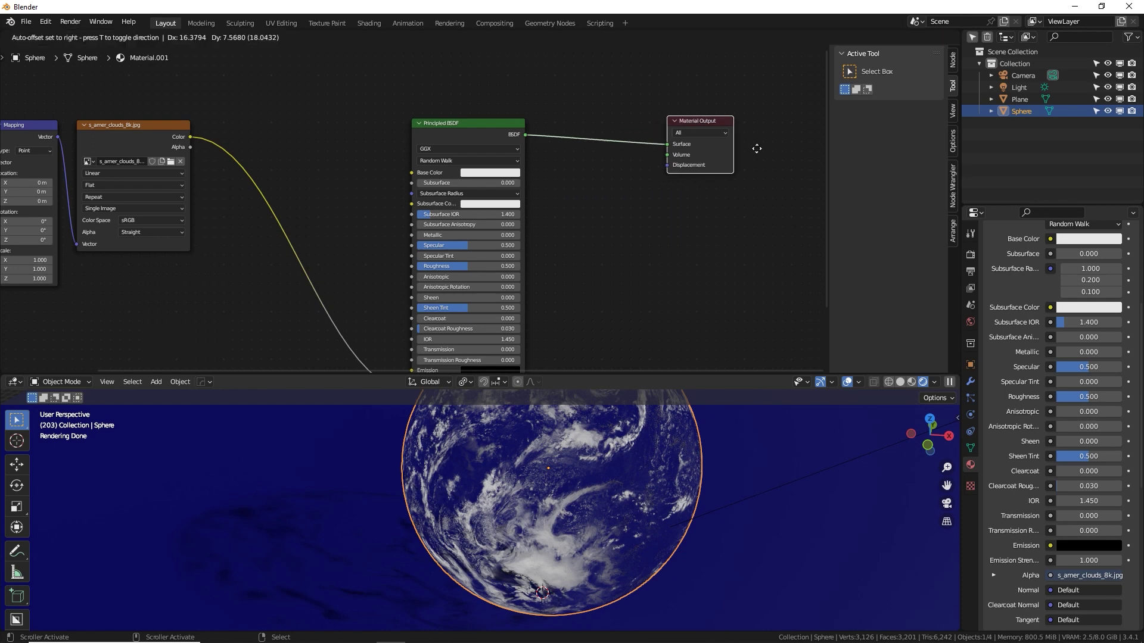
click(801, 139)
key(shift+a)
text(mix)
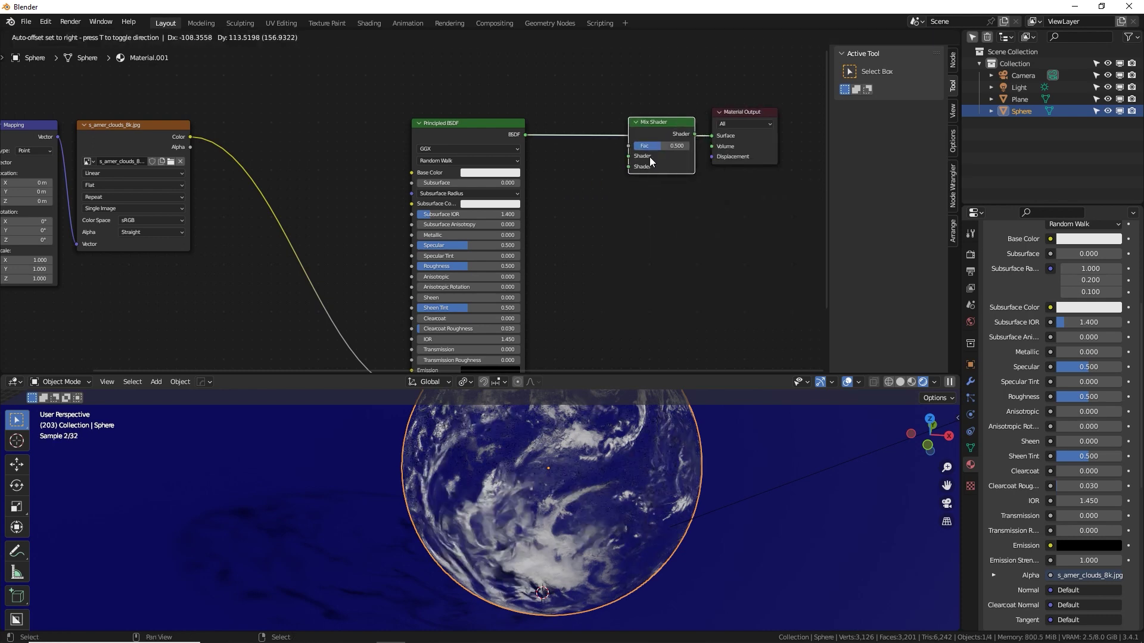
click(703, 215)
click(651, 173)
- Add a Transparent BSDF and connect it to the Mix Shader's first Shader input, with the Principled BSDF in the second
key(shift+a)
text(trans)
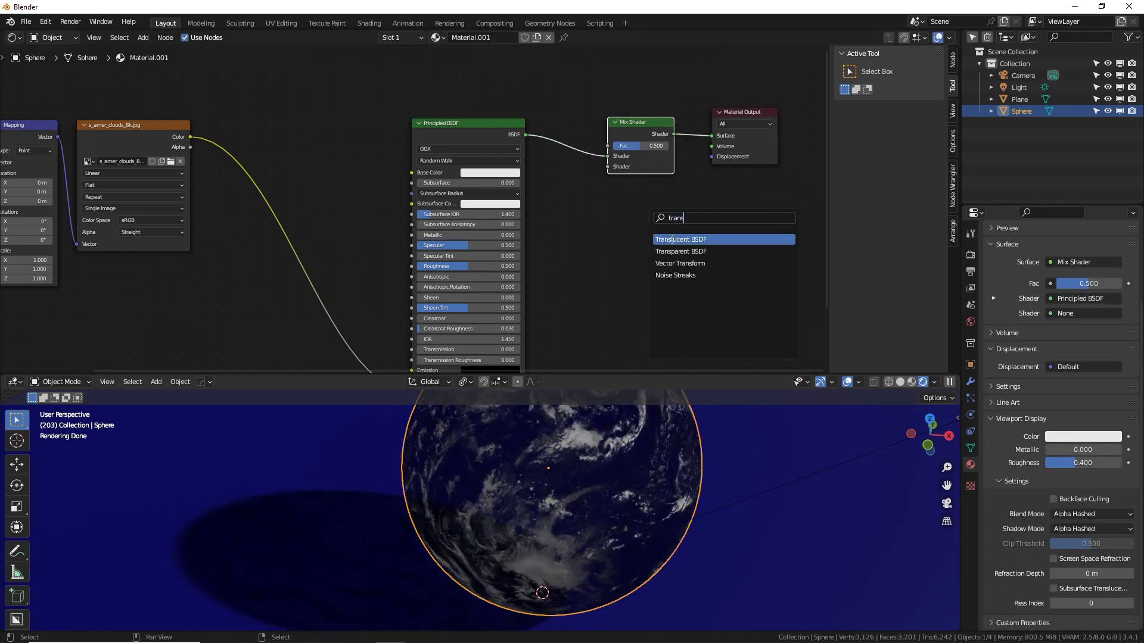
key(Return)
click(582, 239)
drag(613, 218, 610, 157)
middle_drag(590, 253, 604, 210)
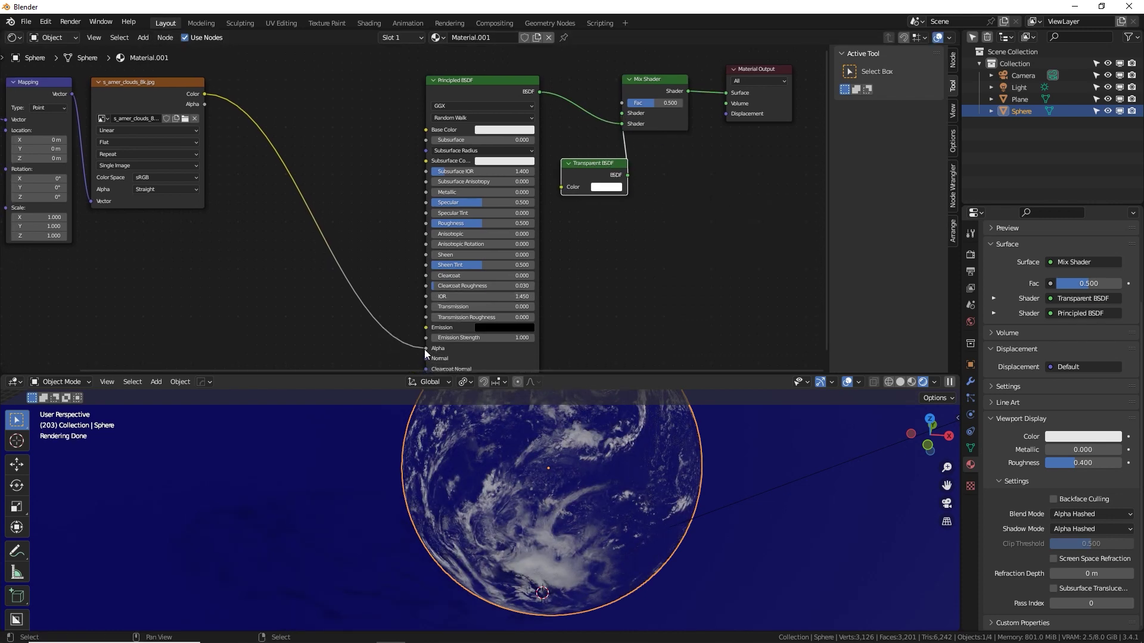
- Move the cloud image's Color link from the Principled BSDF's Alpha to the Mix Shader's Fac, keeping Alpha at 1.000
drag(424, 349, 623, 105)
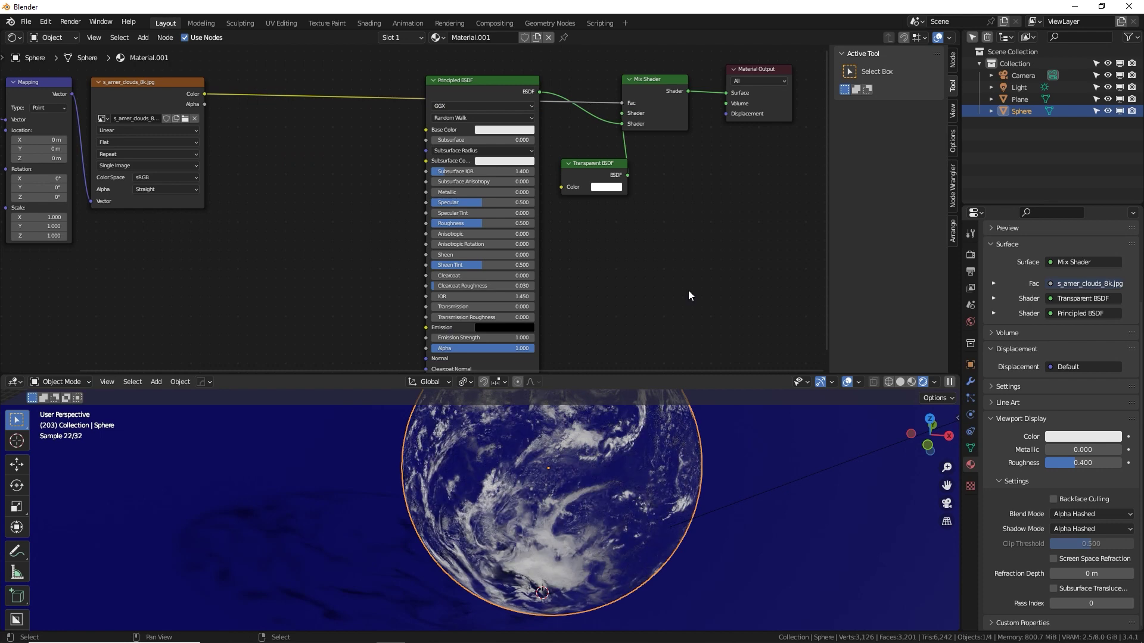
middle_drag(535, 349, 560, 331)
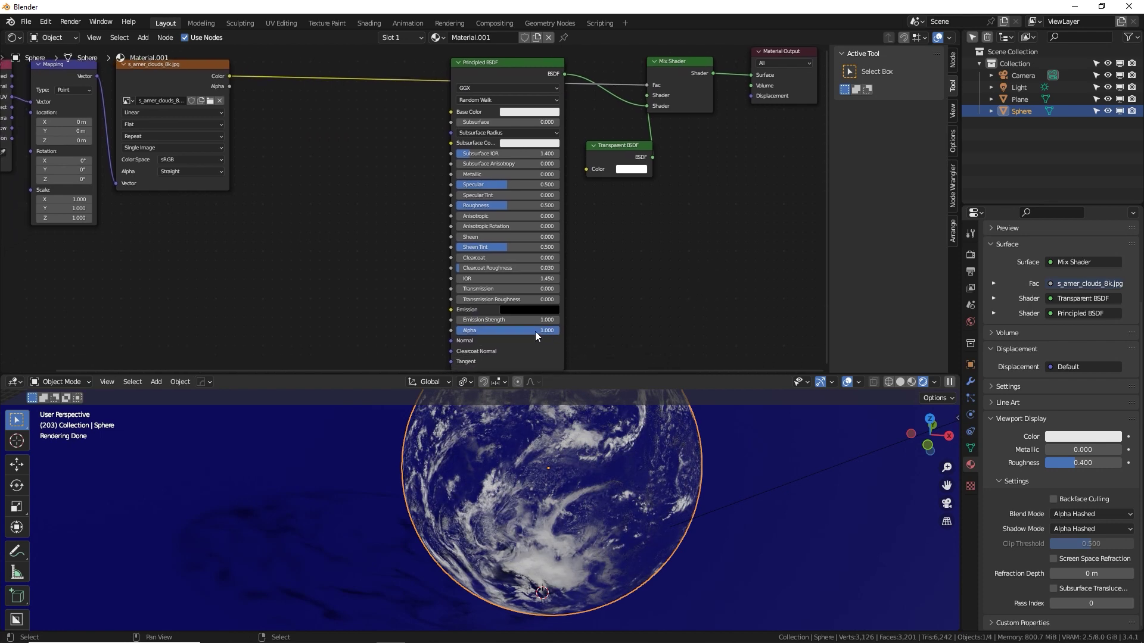
click(520, 343)
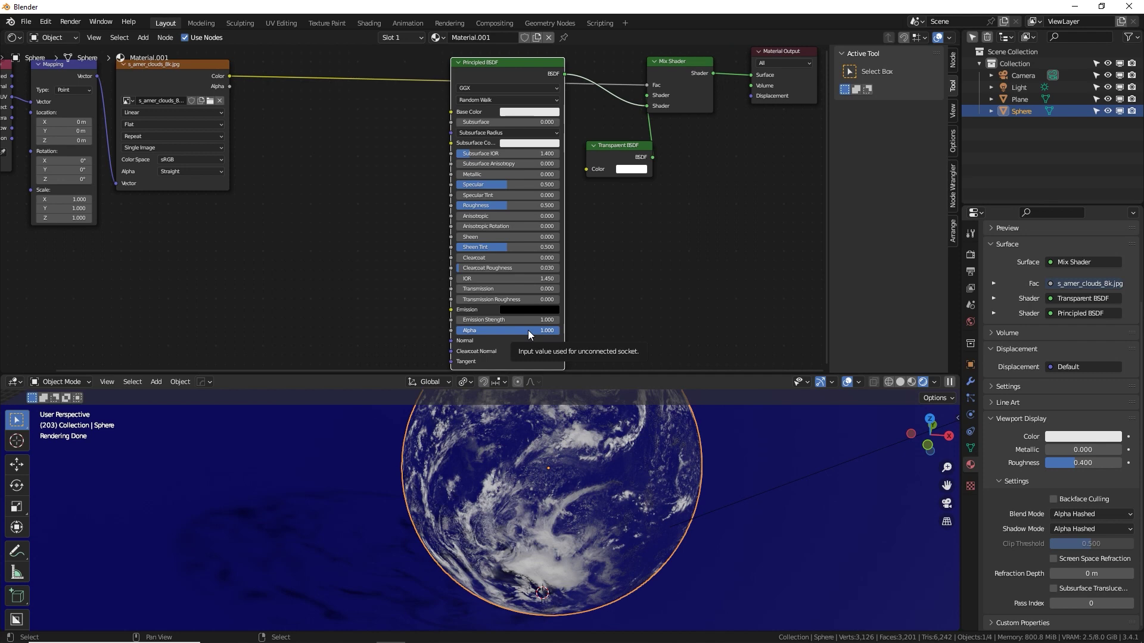
drag(528, 330, 560, 330)
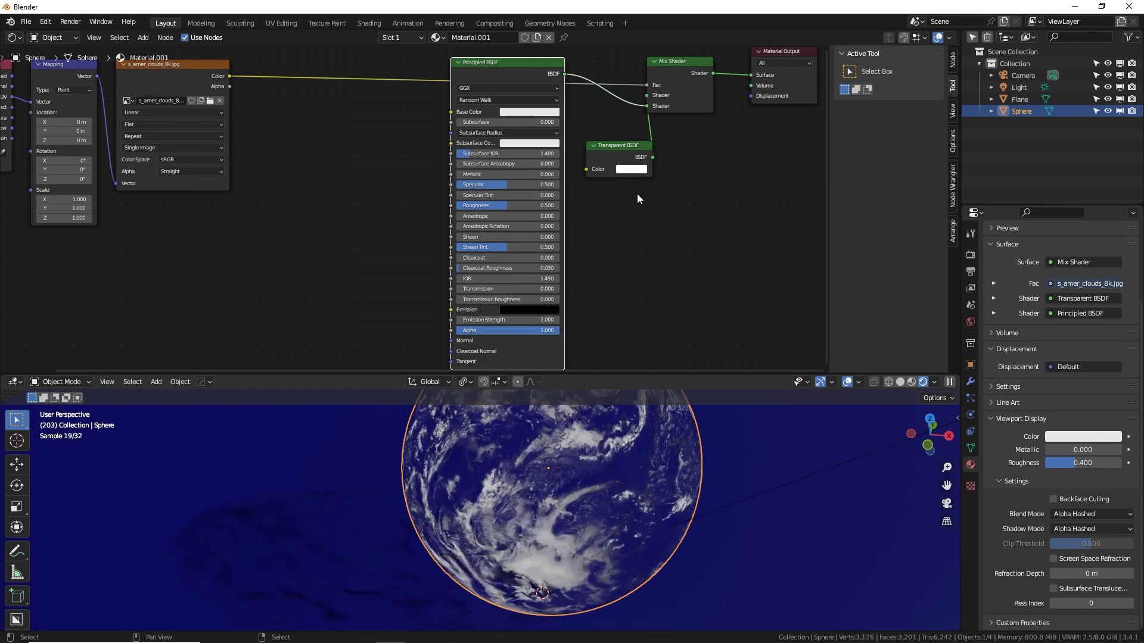
- Place the Principled BSDF closer to the cloud image, move the Transparent BSDF above it, and enlarge the 3D viewport
middle_drag(637, 194, 650, 256)
click(649, 256)
drag(505, 127, 428, 122)
drag(635, 212, 555, 87)
drag(608, 376, 612, 206)
- Examine the sphere's transparency and how the cloud image, Transparent BSDF and Principled BSDF feed the Mix Shader
mouse_move(635, 378)
middle_down()
mouse_move(590, 428)
mouse_move(591, 413)
mouse_move(657, 382)
mouse_move(635, 373)
middle_up()
middle_drag(620, 162, 664, 172)
click(231, 51)
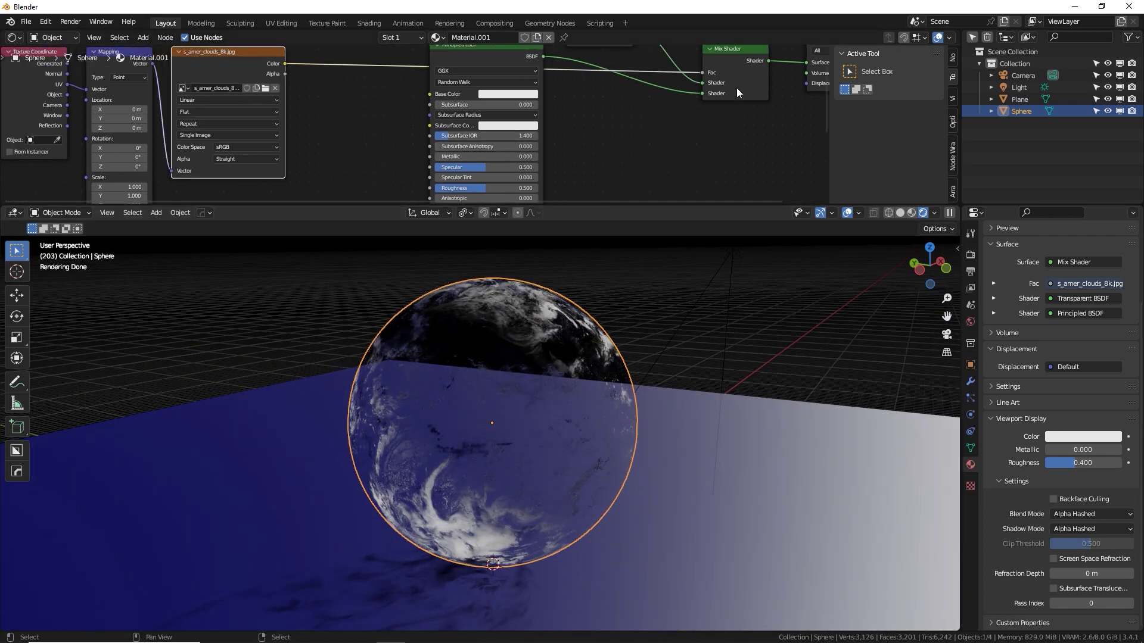
middle_drag(697, 121, 705, 173)
click(627, 77)
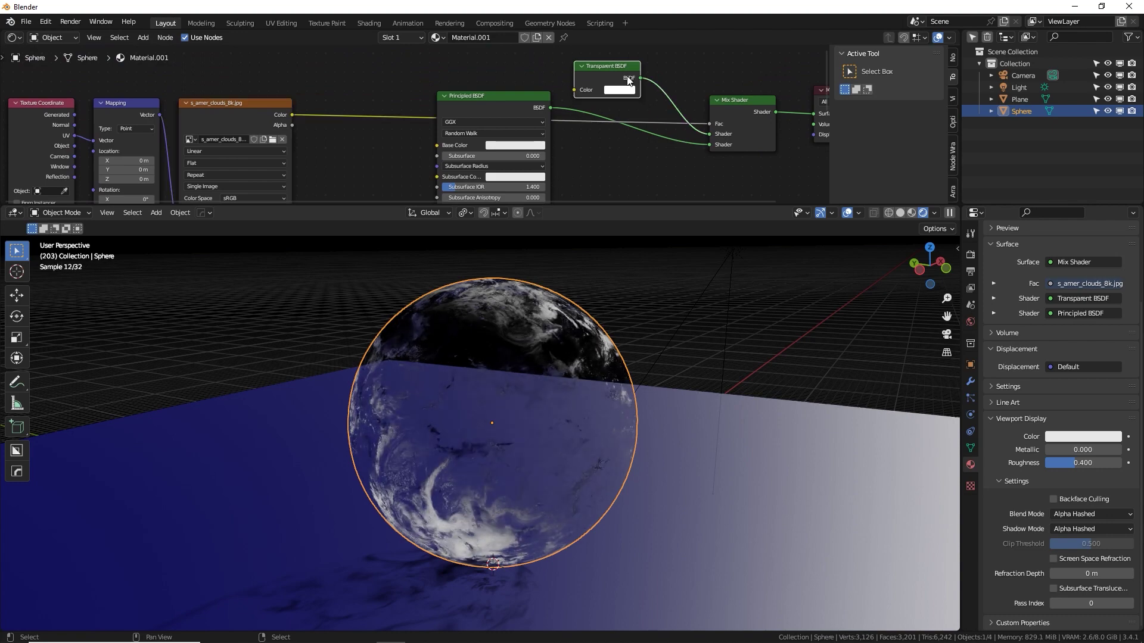
click(482, 112)
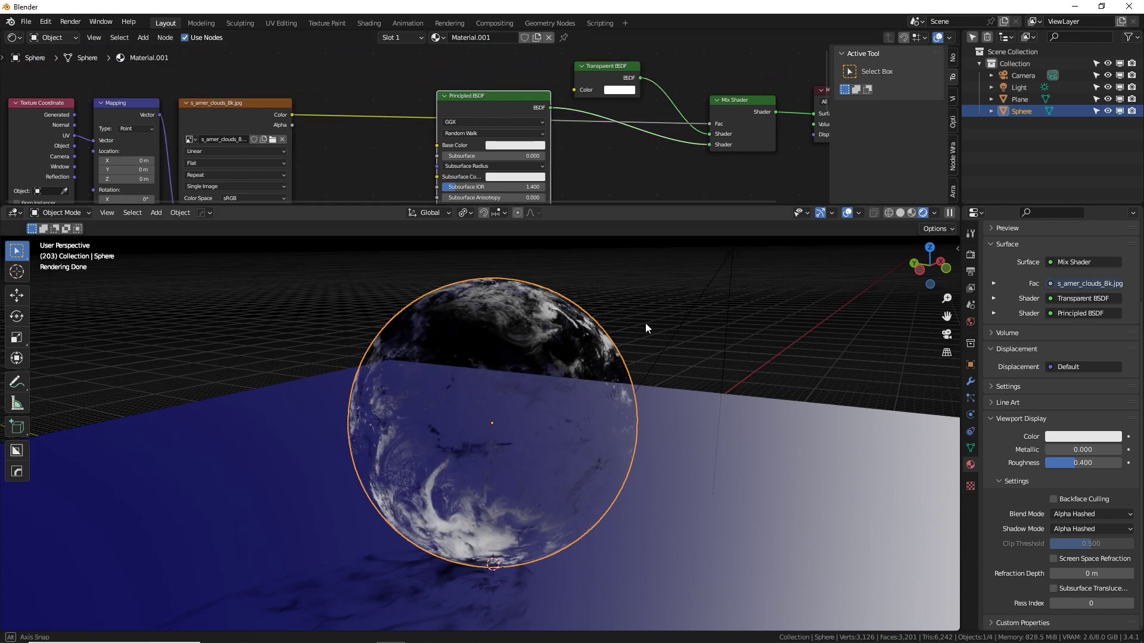
middle_drag(643, 324, 608, 348)
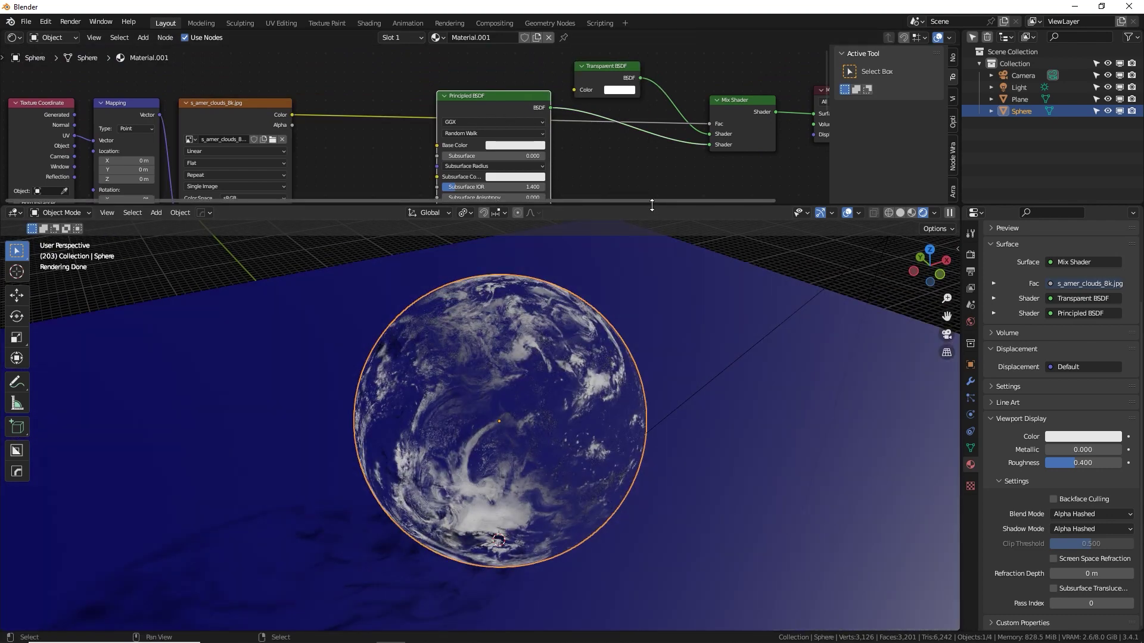
- Replace the Mix Shader setup by linking the cloud image's Color to the Principled BSDF's Alpha and its BSDF to the Material Output's Surface
drag(651, 204, 658, 411)
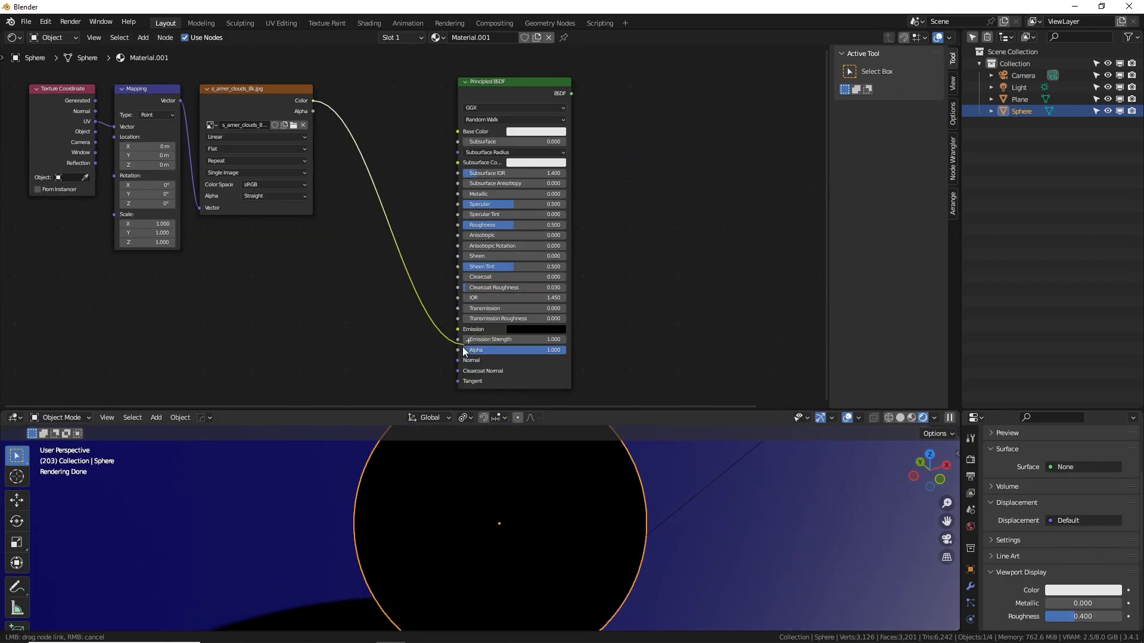
drag(462, 347, 459, 345)
ctrl+scroll(501, 113, right, 3)
drag(496, 109, 760, 115)
drag(651, 409, 660, 198)
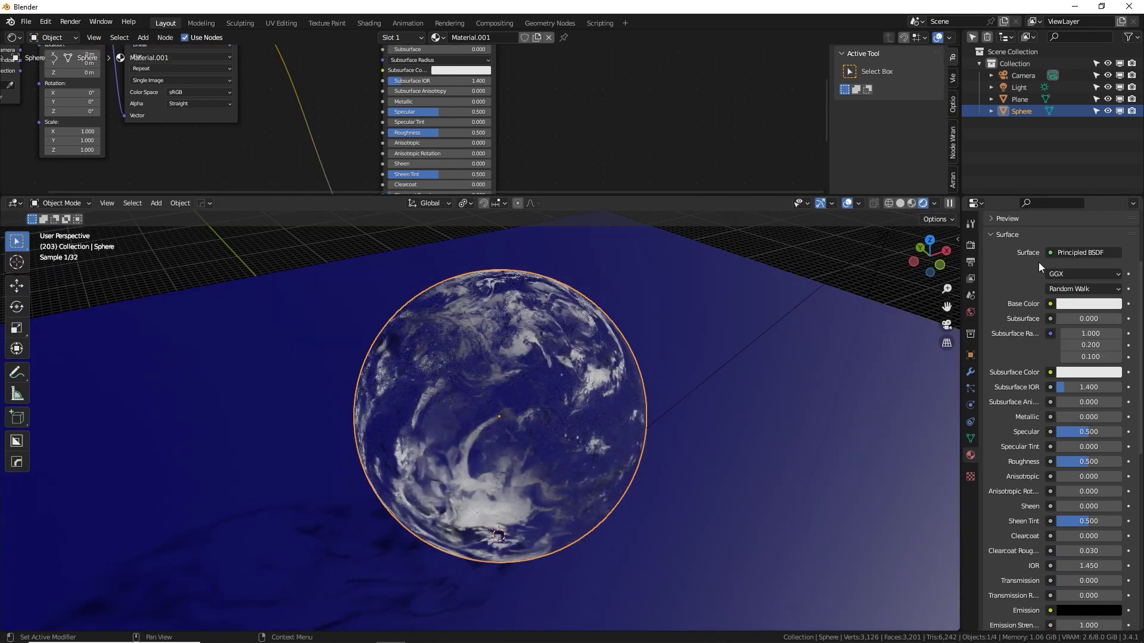
- Change the scene's render engine to Eevee
click(972, 245)
scroll(1034, 560, down, 1)
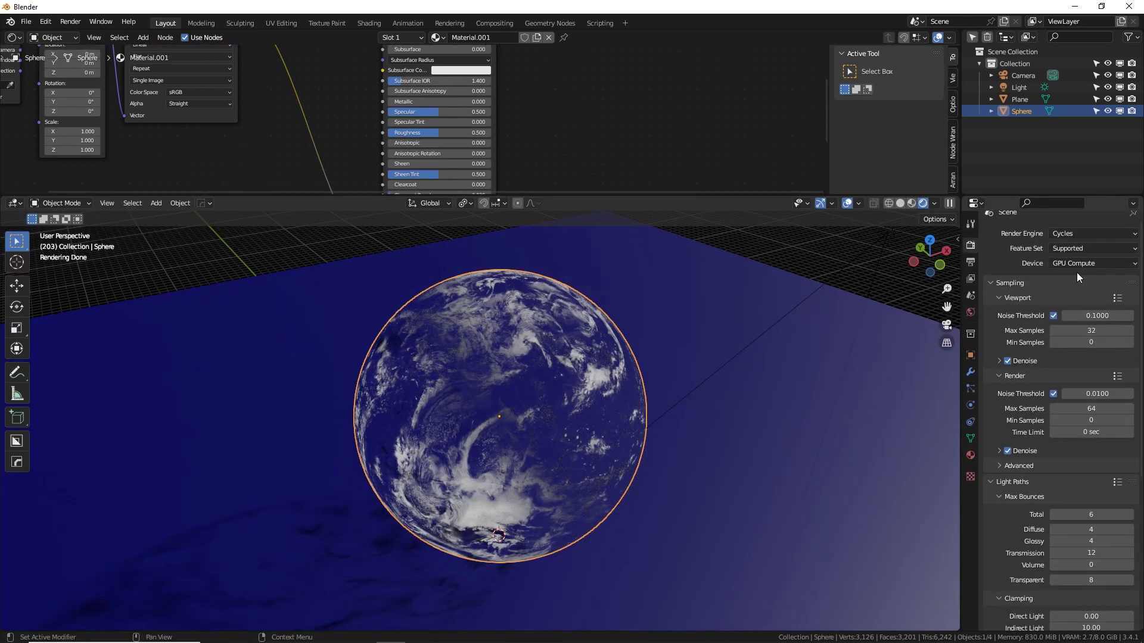
click(1079, 231)
click(1079, 244)
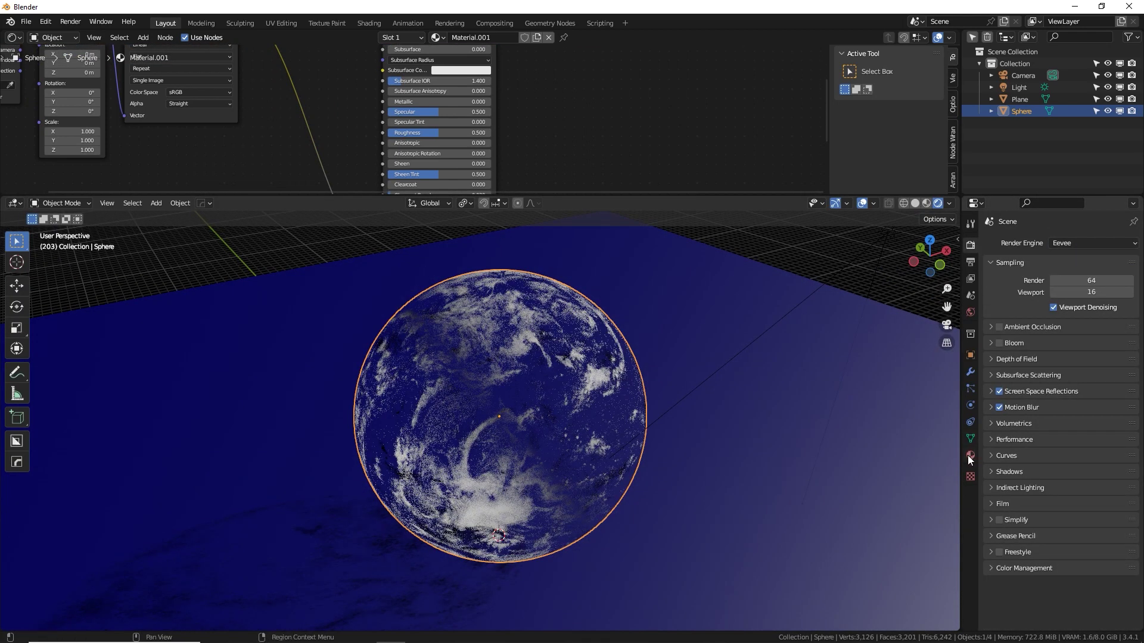
- Try the Alpha Blend blend mode on the sphere's material and inspect the clouds up close from another angle
click(971, 455)
scroll(1025, 566, down, 10)
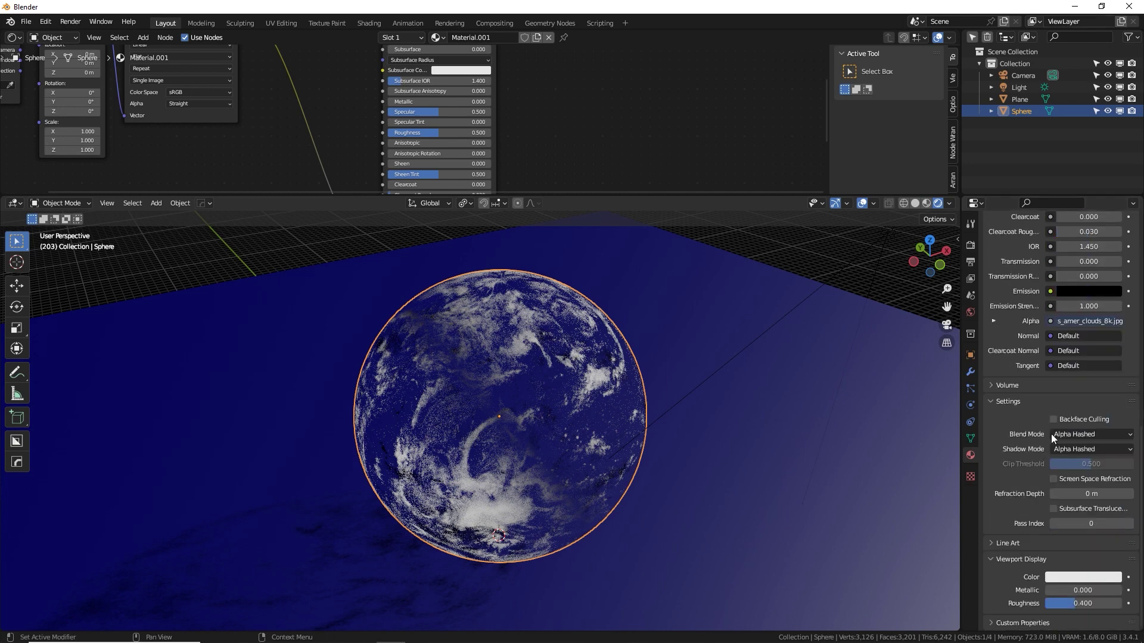
click(1093, 434)
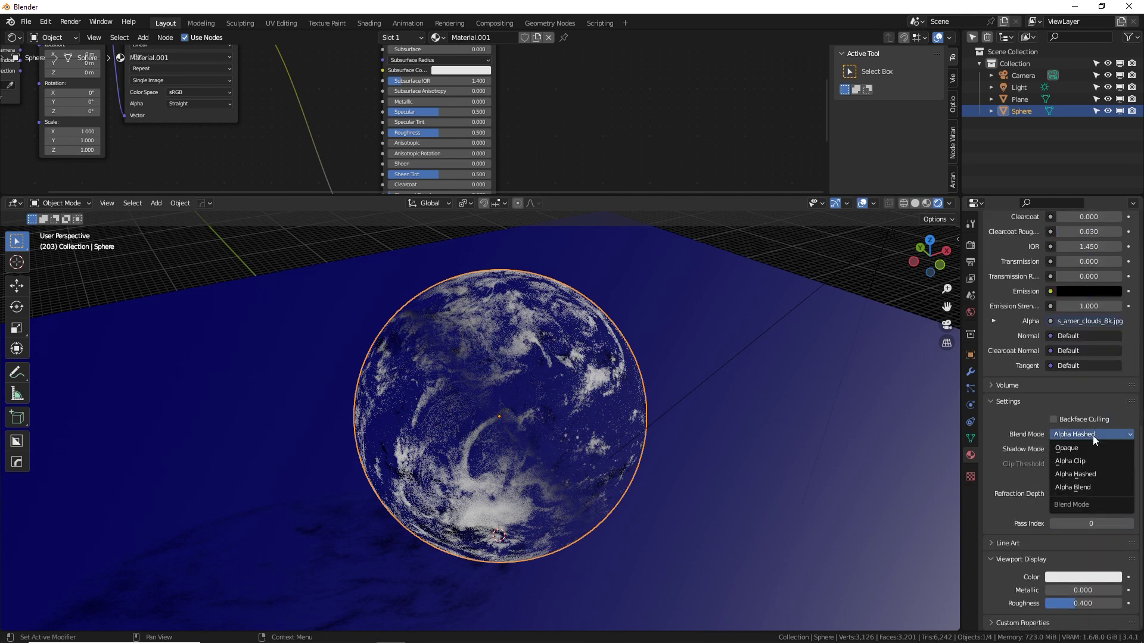
click(1091, 487)
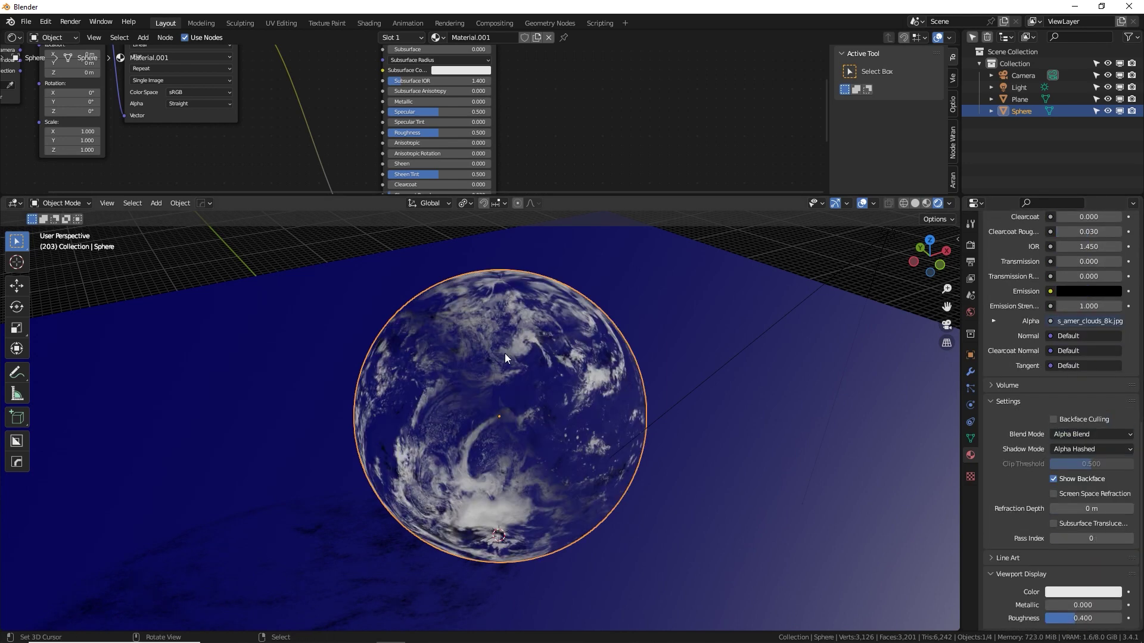
scroll(505, 352, up, 4)
middle_drag(506, 354, 776, 358)
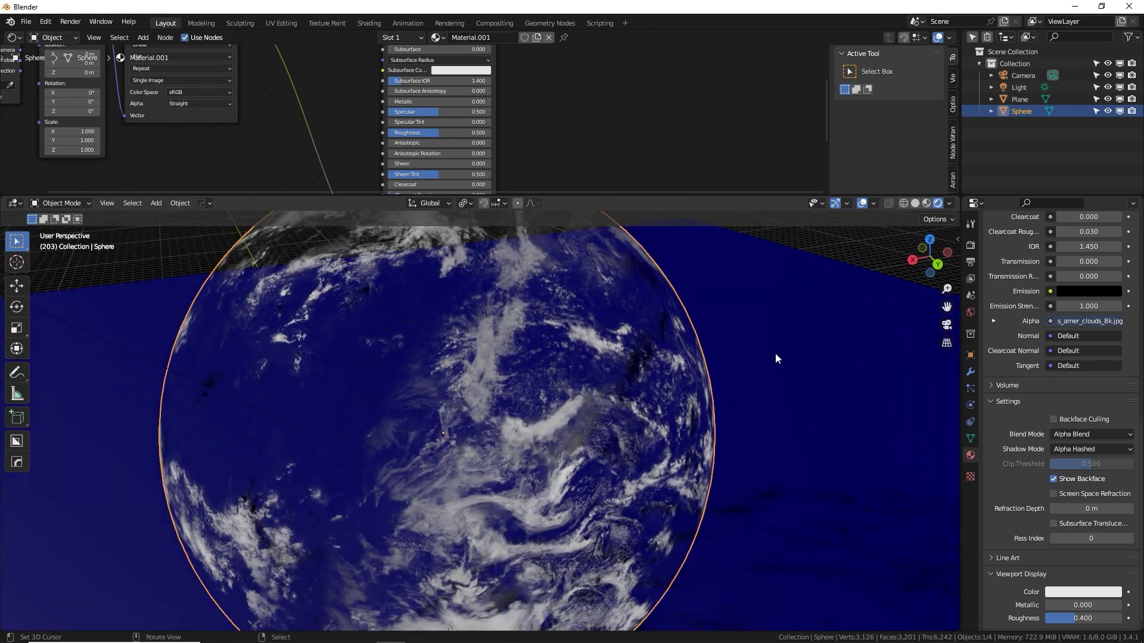
- Set the material's blend mode back to Alpha Hashed and deselect the sphere
click(1096, 435)
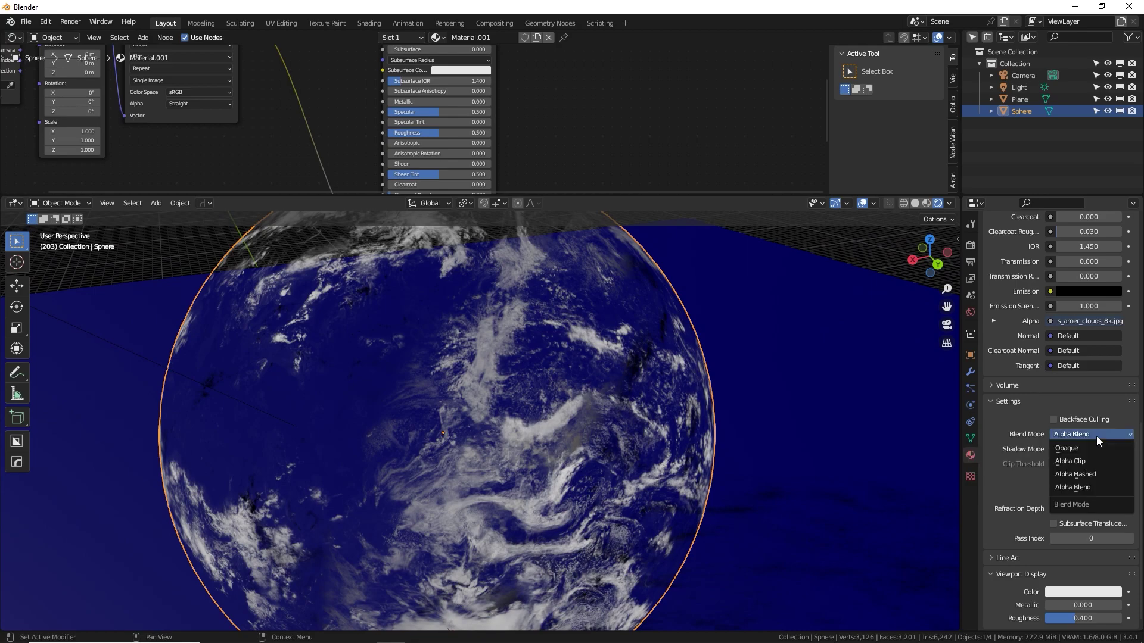
click(1093, 474)
middle_drag(598, 396, 584, 338)
key(alt+a)
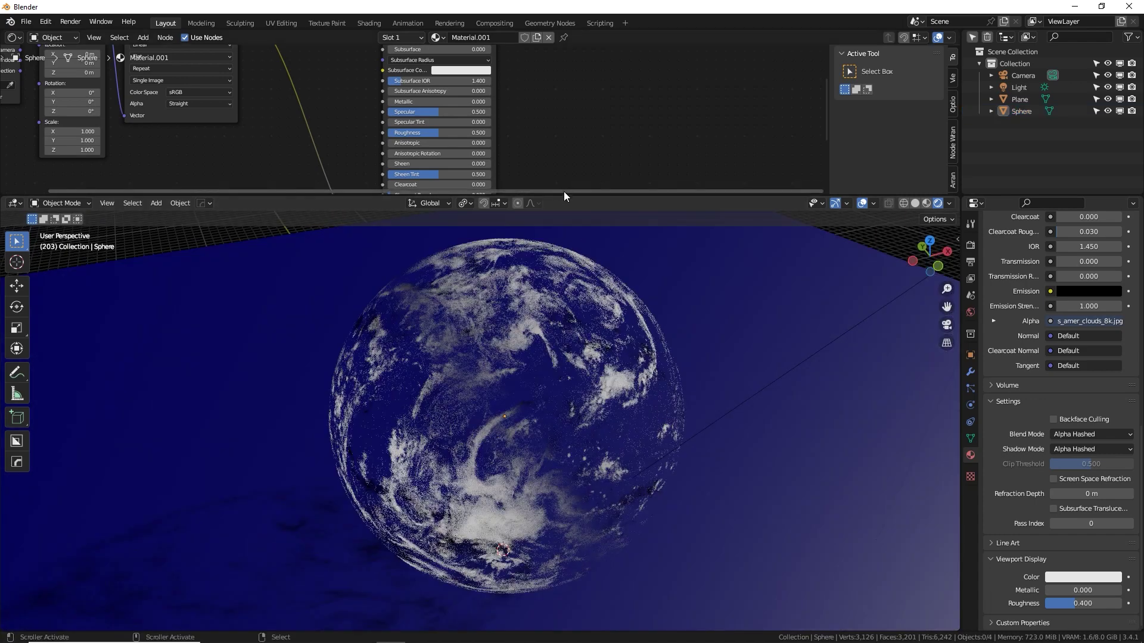
- Enlarge the shader editor and add a Layer Weight node above the cloud image node
drag(572, 195, 698, 346)
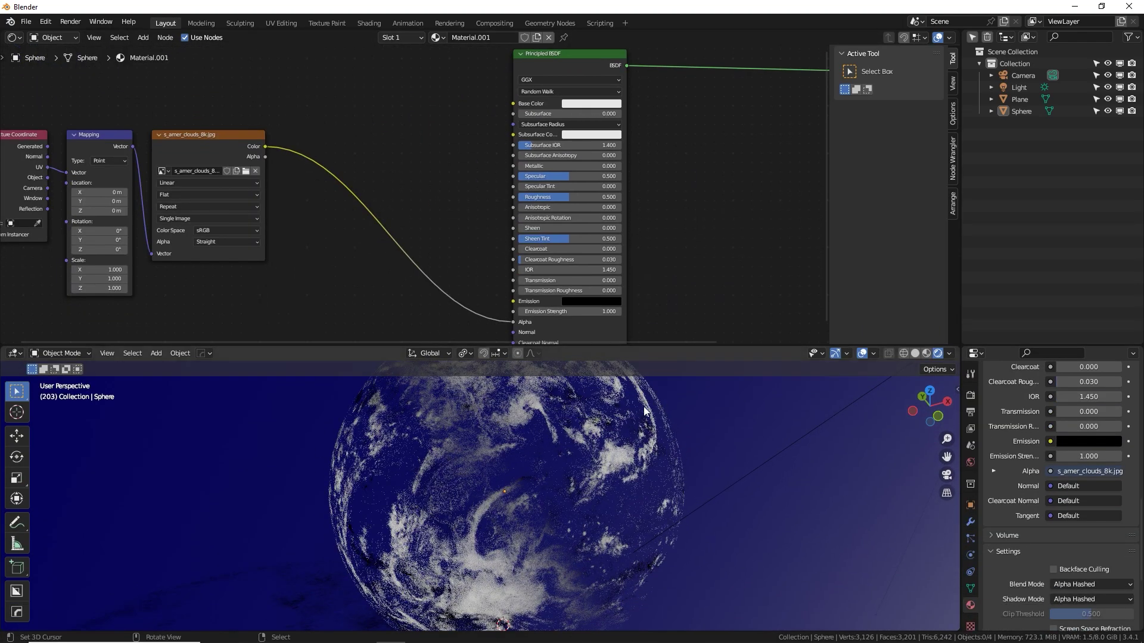
middle_drag(360, 80, 421, 100)
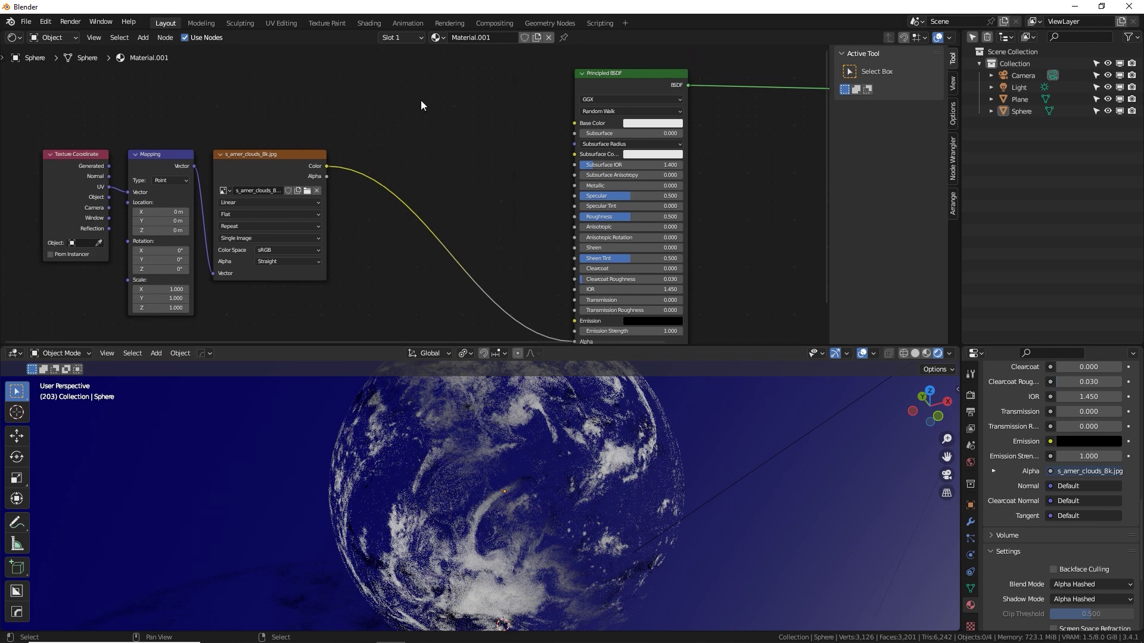
key(shift+a)
click(387, 90)
text(layer)
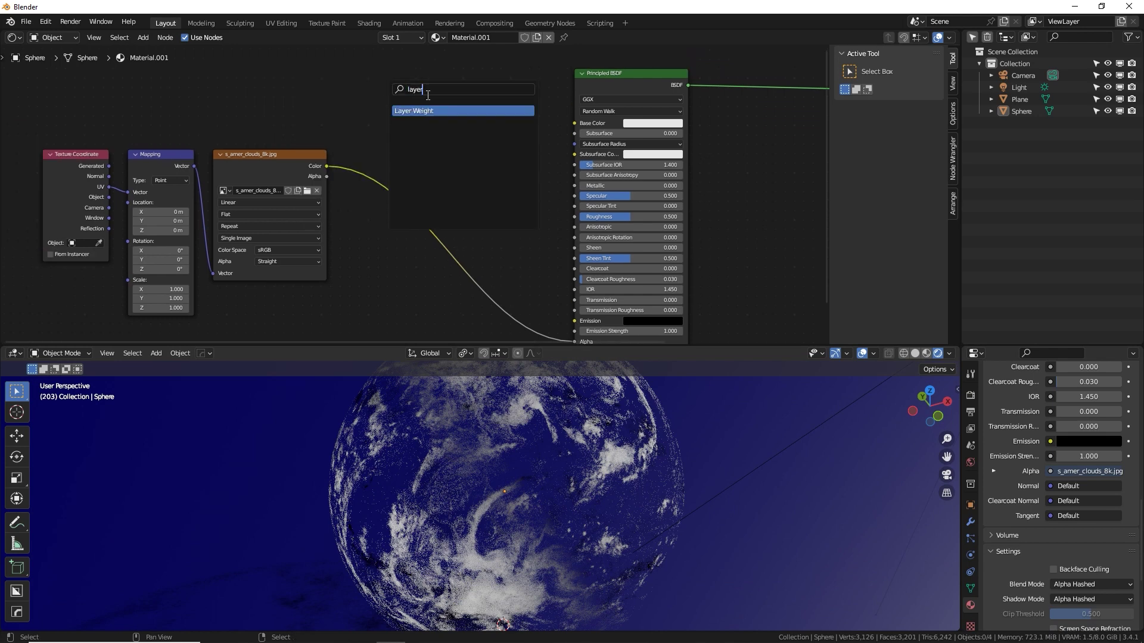
click(441, 108)
click(373, 100)
- Add a ColorRamp node beside the Layer Weight node
key(shift+a)
click(394, 99)
text(ramp)
click(424, 120)
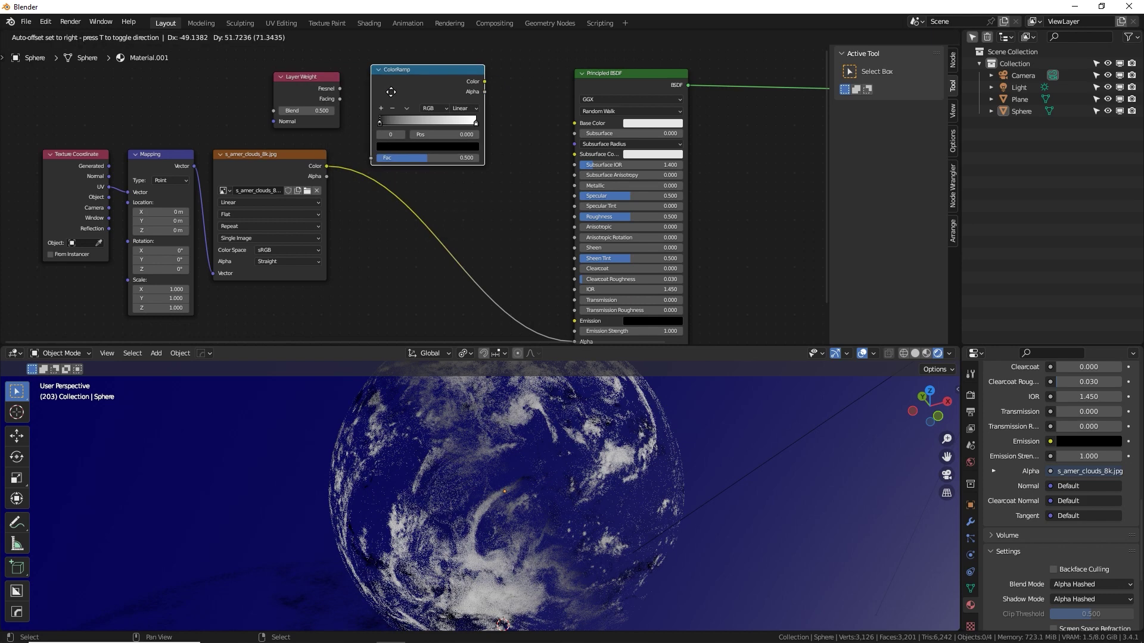
click(479, 189)
- Add a Mix node in front of the Principled BSDF and set its data type to Color
key(shift+a)
click(474, 181)
text(mix)
click(502, 204)
click(516, 179)
scroll(518, 184, up, 5)
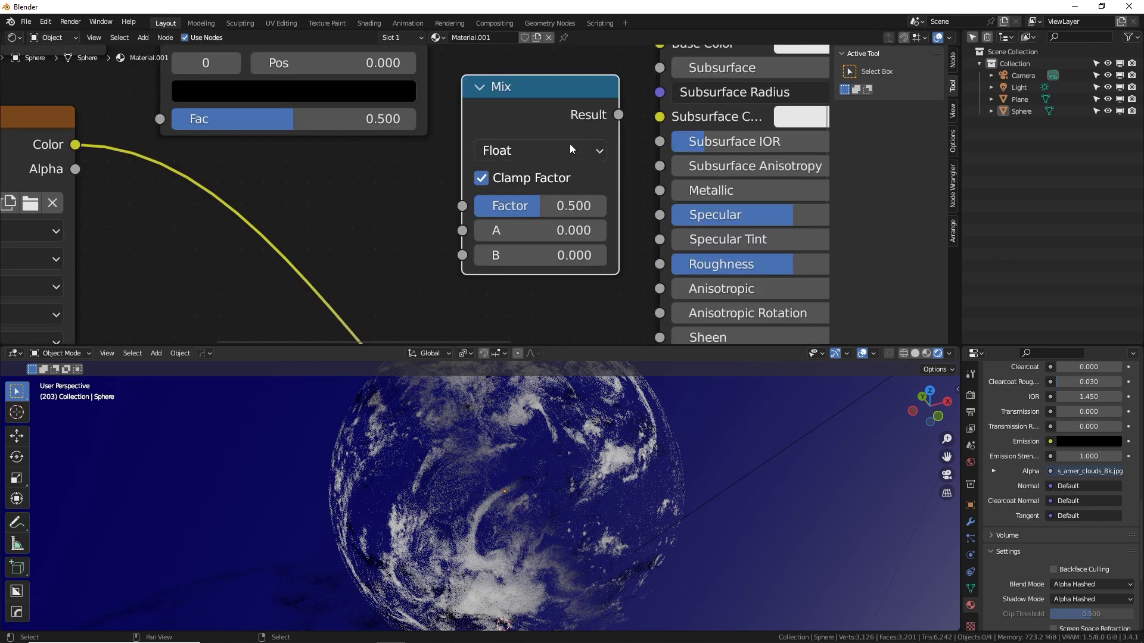
click(570, 144)
click(524, 232)
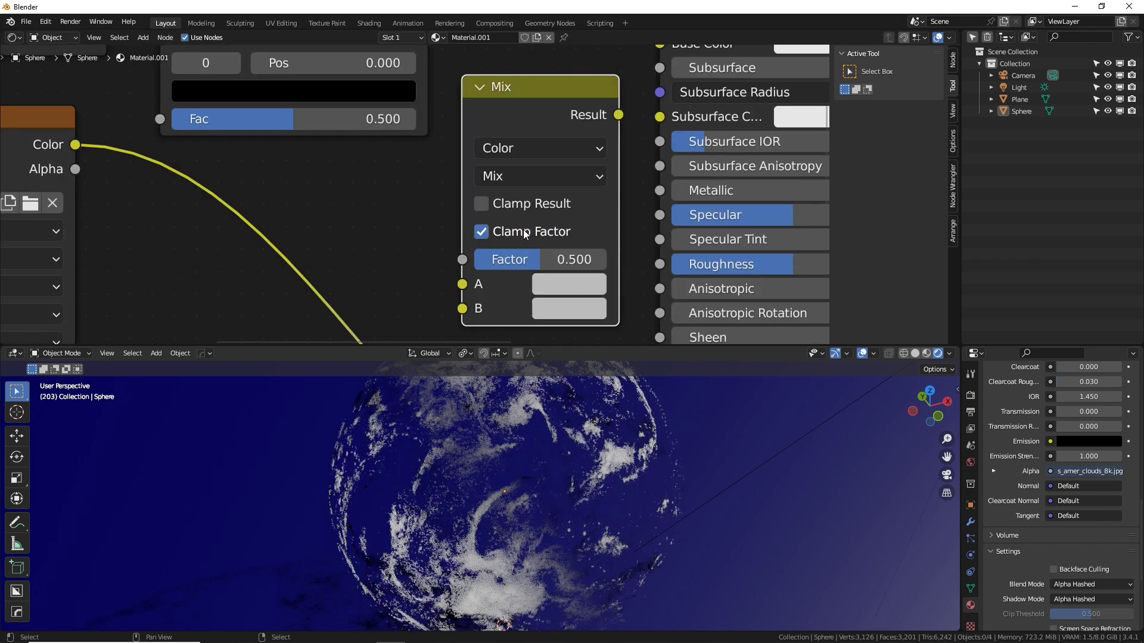
- Link the Layer Weight's Facing to the ColorRamp's Fac, and the ColorRamp's Color to the Mix node's B input
scroll(518, 255, down, 3)
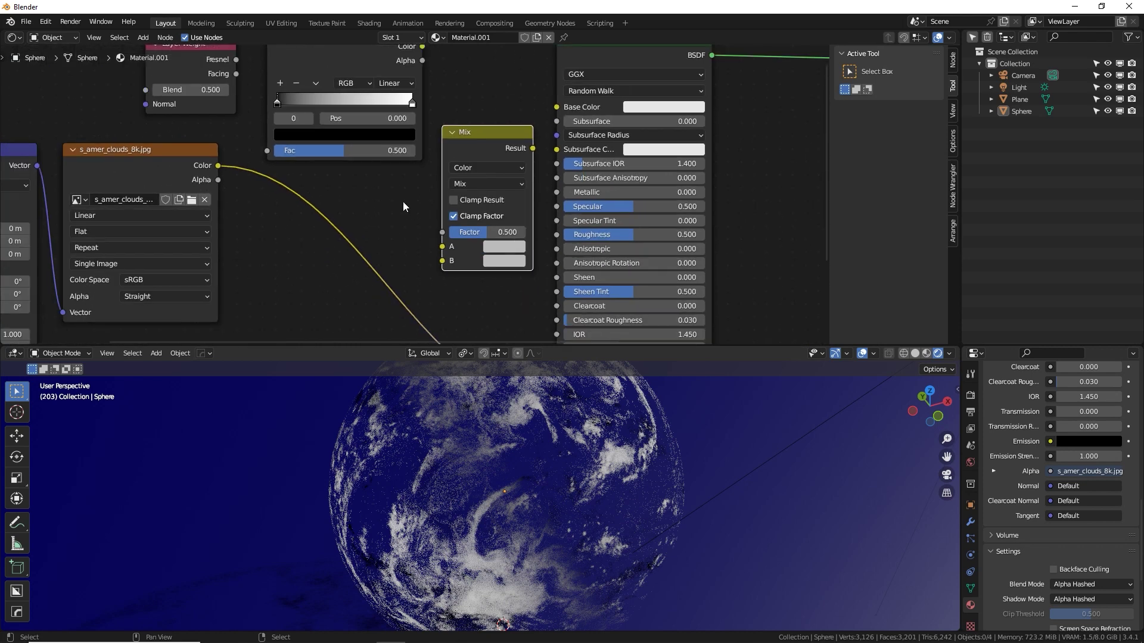
middle_drag(402, 199, 388, 238)
drag(223, 112, 253, 189)
drag(410, 85, 438, 299)
middle_drag(512, 208, 423, 112)
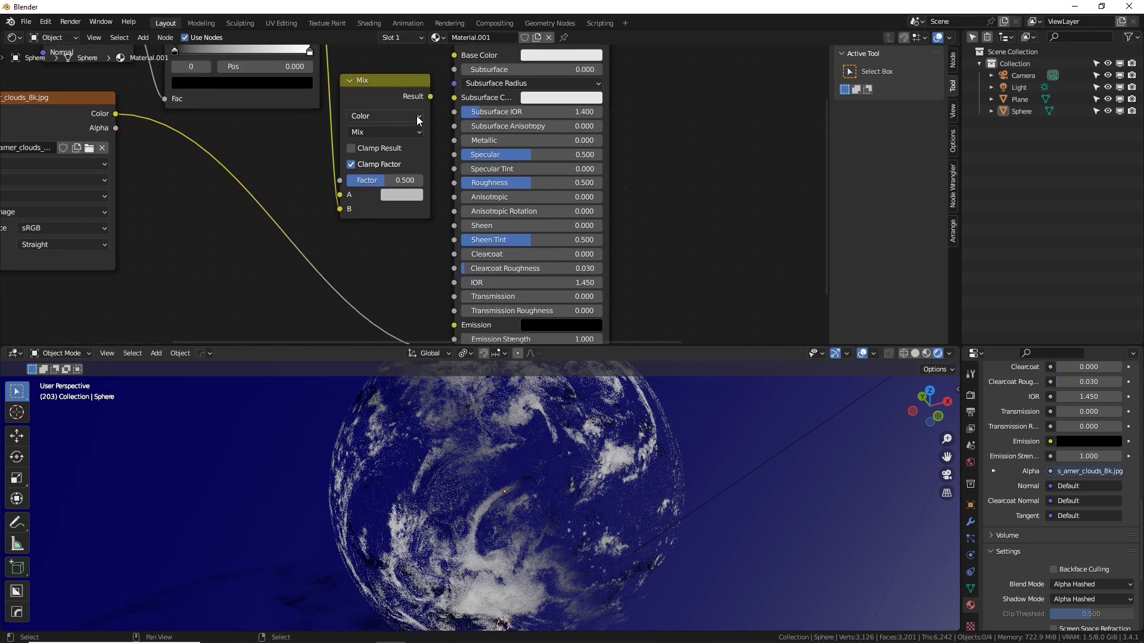
- Link the Mix node's Result to the Principled BSDF's Alpha, and the cloud image's Color to the Mix node's A input
drag(430, 92, 459, 298)
middle_drag(122, 78, 245, 148)
drag(242, 149, 470, 231)
- Spread out the Principled BSDF and Mix nodes, and place the Layer Weight and ColorRamp nodes below the cloud image's link
scroll(600, 137, down, 2)
scroll(600, 137, down, 1)
drag(563, 98, 675, 92)
drag(458, 163, 539, 131)
drag(285, 75, 466, 227)
scroll(512, 227, up, 4)
middle_drag(515, 204, 520, 162)
- Preview the cloud image and then the ColorRamp on the sphere, and make the ramp run white to black with the black stop at 0.741
ctrl+shift+click(269, 126)
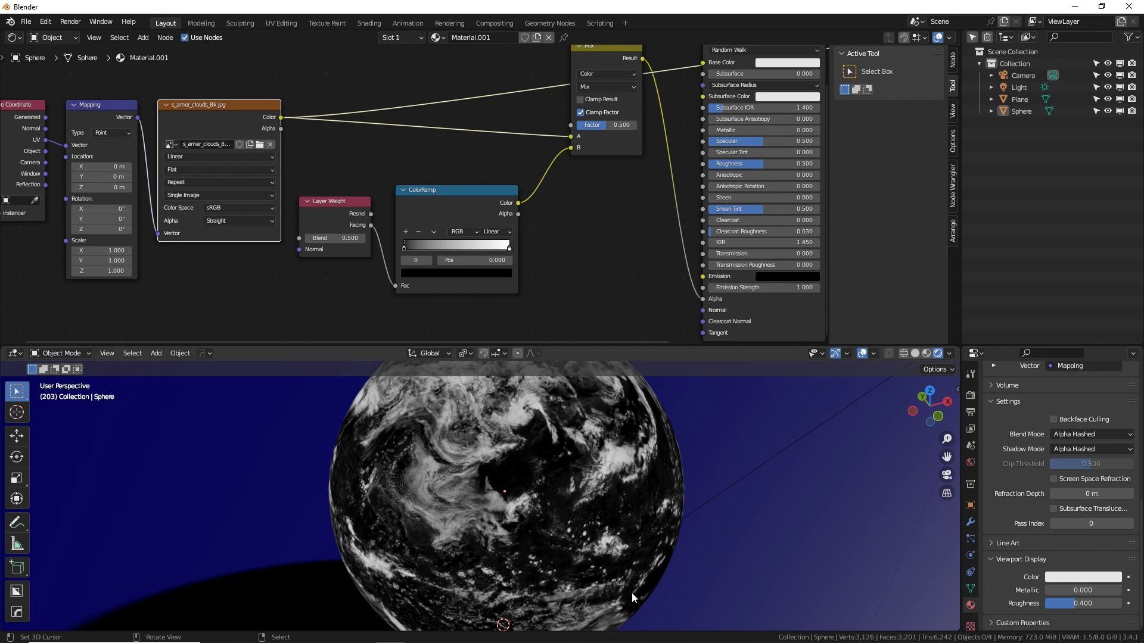
ctrl+shift+click(466, 202)
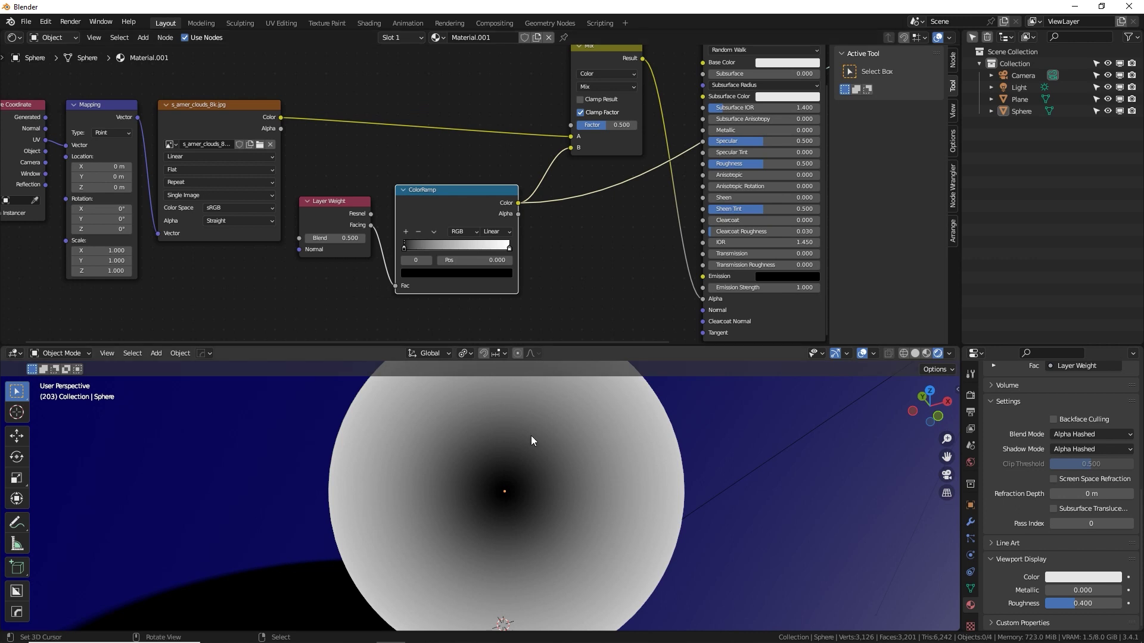
drag(406, 248, 453, 252)
mouse_move(509, 249)
mouse_down()
mouse_move(412, 253)
mouse_move(502, 251)
mouse_up()
mouse_move(431, 249)
mouse_down()
mouse_move(466, 251)
mouse_move(421, 251)
mouse_up()
drag(499, 247, 481, 246)
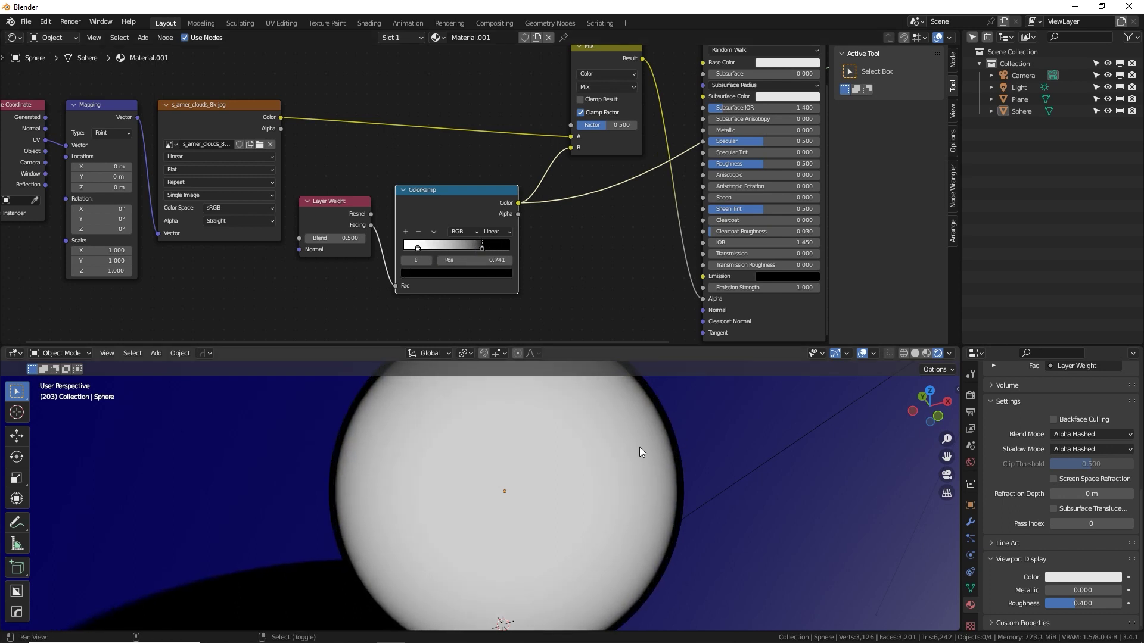
- Set the ColorRamp's interpolation to Ease, shift its black stop closer to the end, and set the white stop's position to 0.209
shift+middle_drag(612, 408, 558, 500)
scroll(547, 467, up, 4)
shift+middle_drag(676, 405, 601, 568)
click(501, 232)
click(498, 244)
drag(482, 247, 499, 253)
mouse_move(422, 249)
mouse_down()
mouse_move(493, 262)
mouse_move(425, 264)
mouse_up()
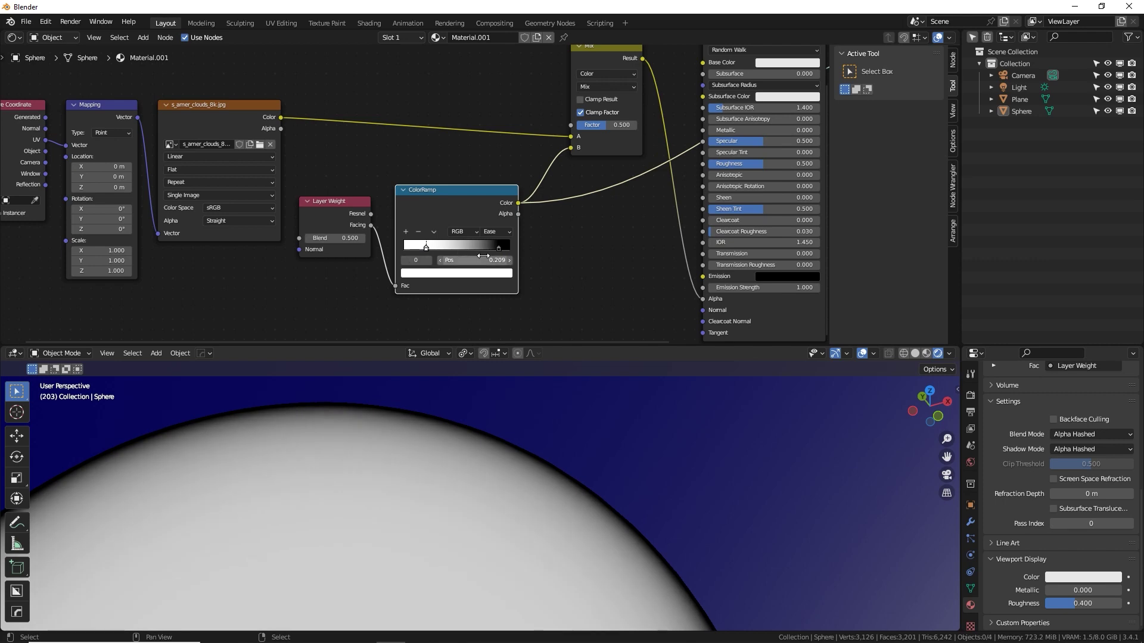
- Set the Mix node's blending mode to Multiply
scroll(514, 251, down, 2)
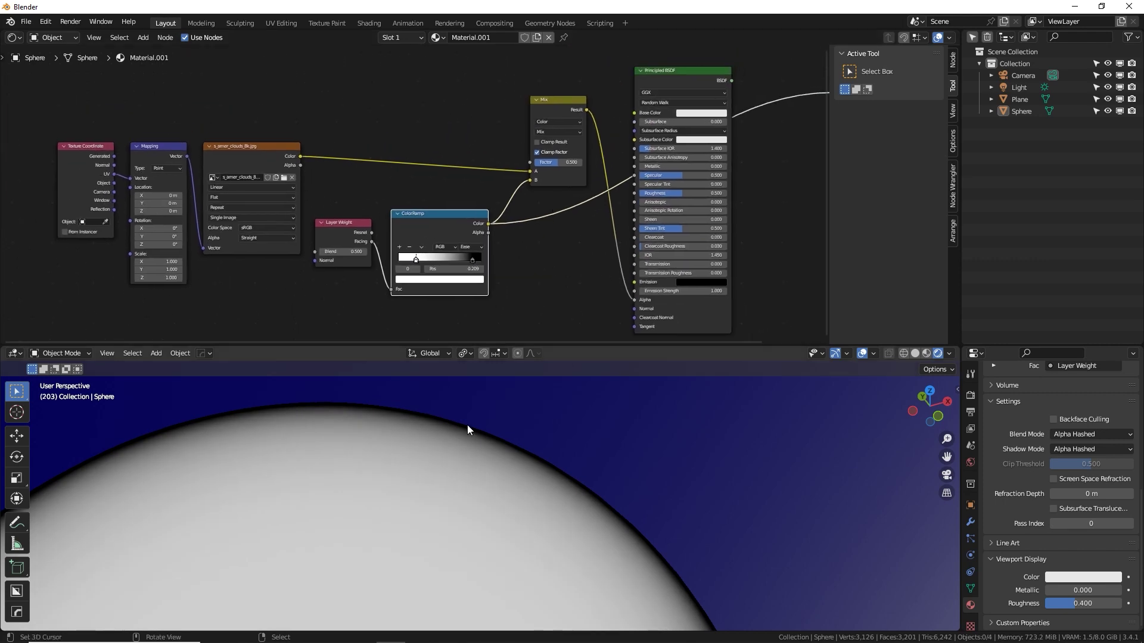
scroll(555, 181, up, 3)
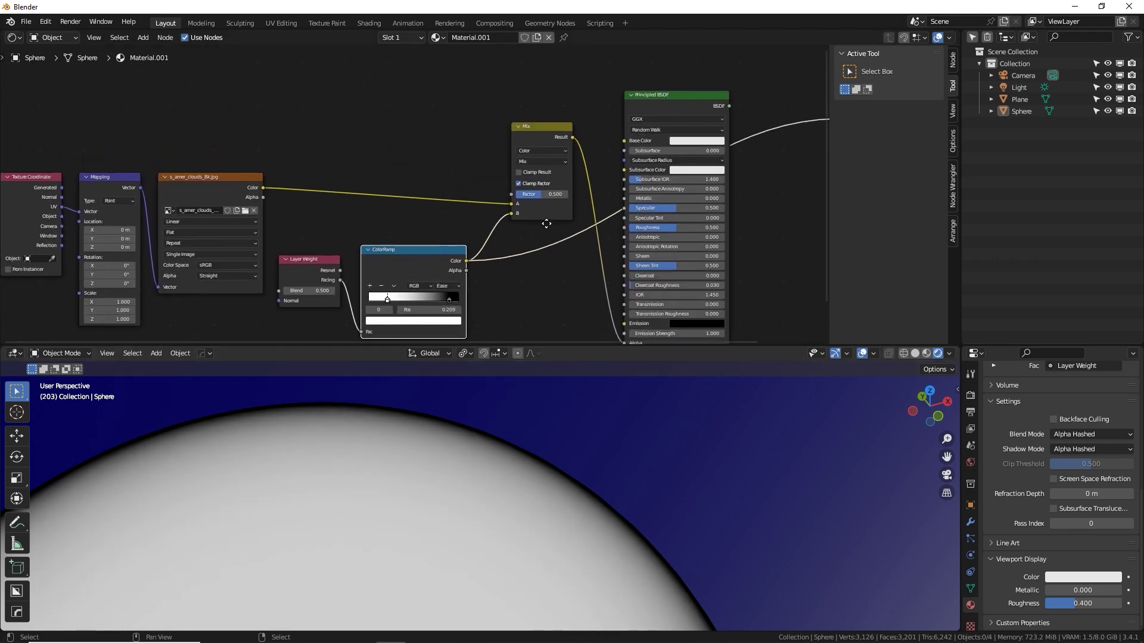
scroll(549, 243, up, 2)
middle_drag(549, 217, 469, 160)
click(470, 160)
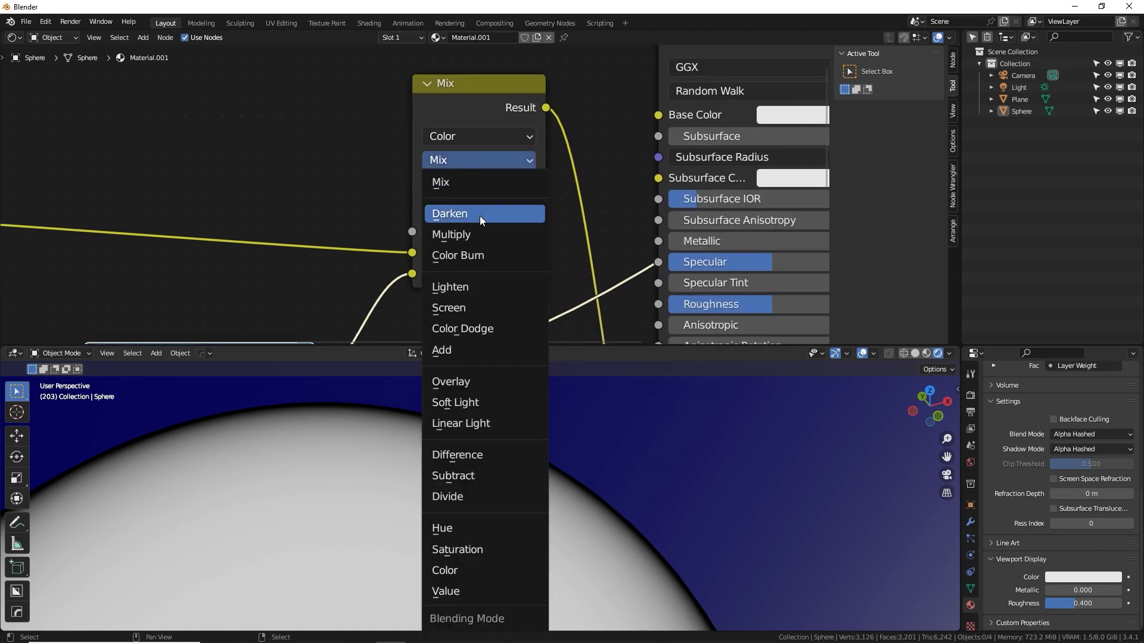
click(482, 236)
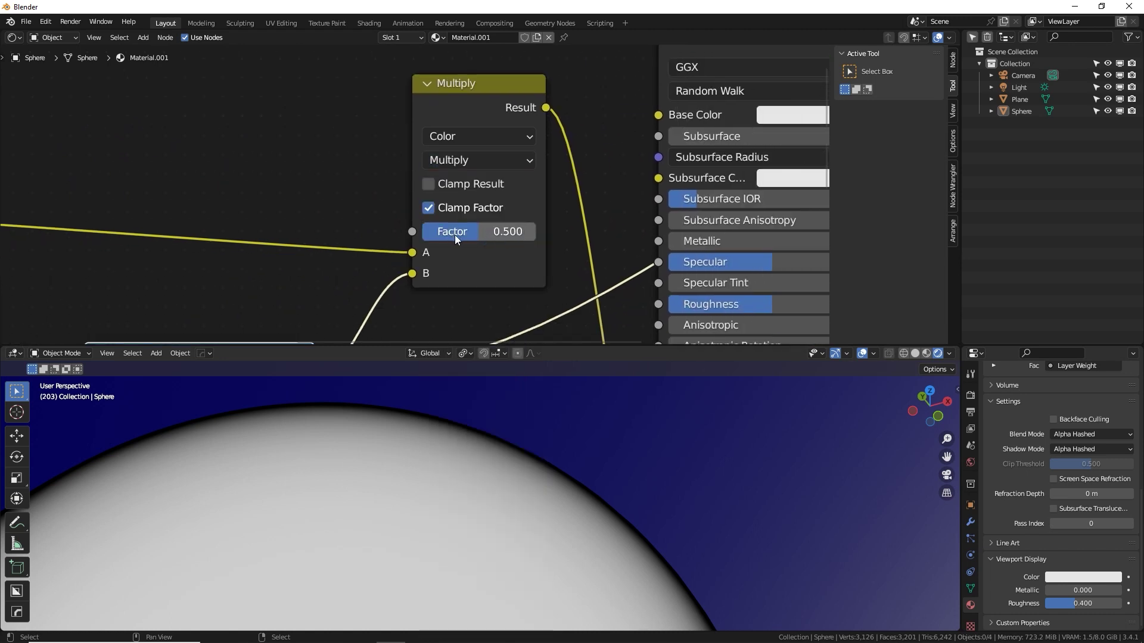
- Preview the Multiply node on the sphere with its Factor set to 1.000, and set the ColorRamp's black stop to position 0.768
click(474, 127)
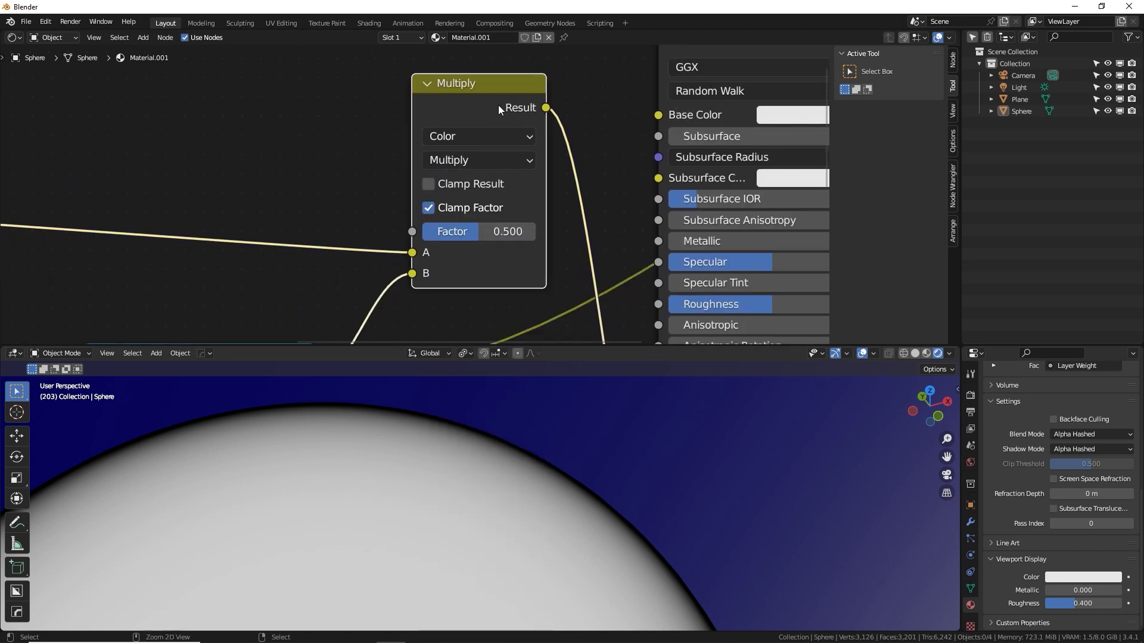
ctrl+shift+click(498, 105)
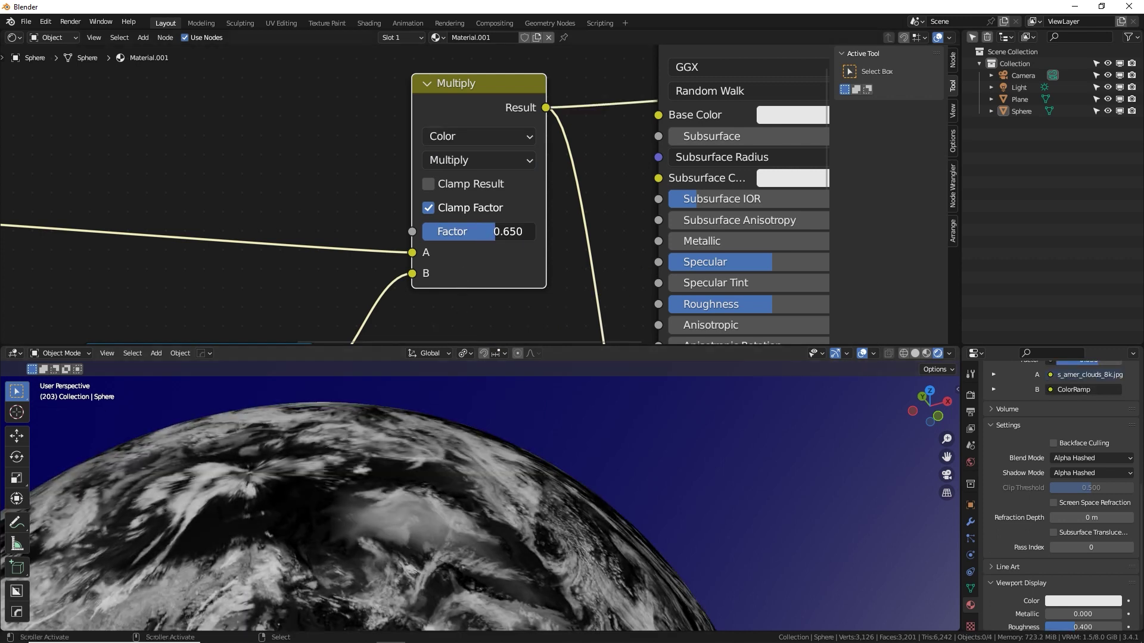
drag(498, 232, 535, 232)
scroll(541, 491, up, 4)
middle_drag(453, 287, 517, 266)
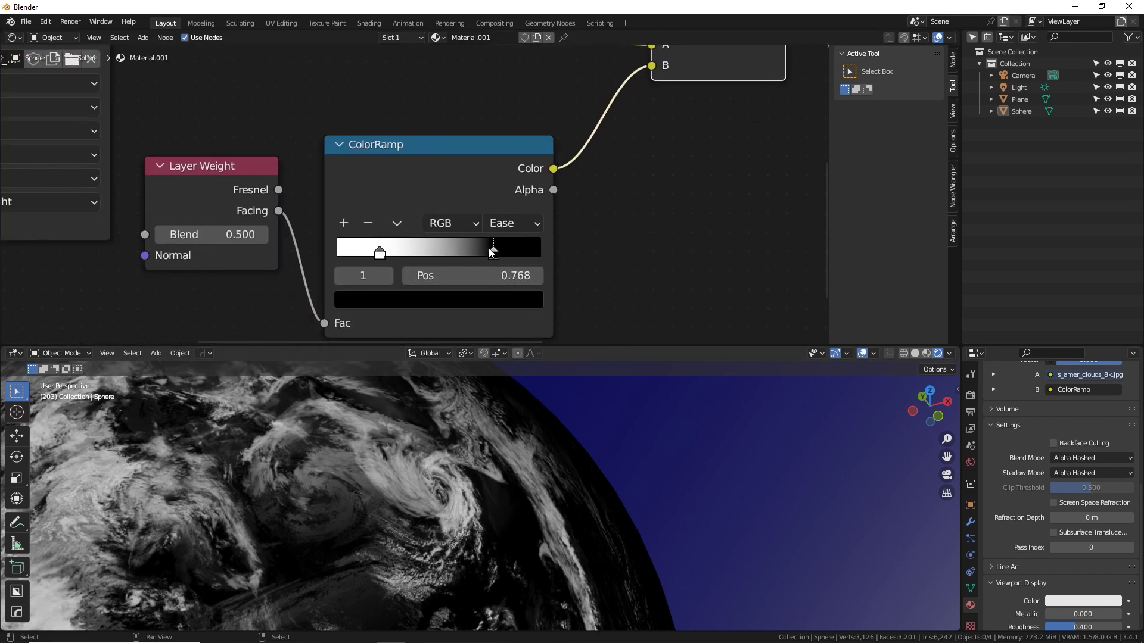
- Reconnect the Principled BSDF to the Material Output's Surface and set the ColorRamp's black stop to position 0.845
scroll(576, 181, down, 6)
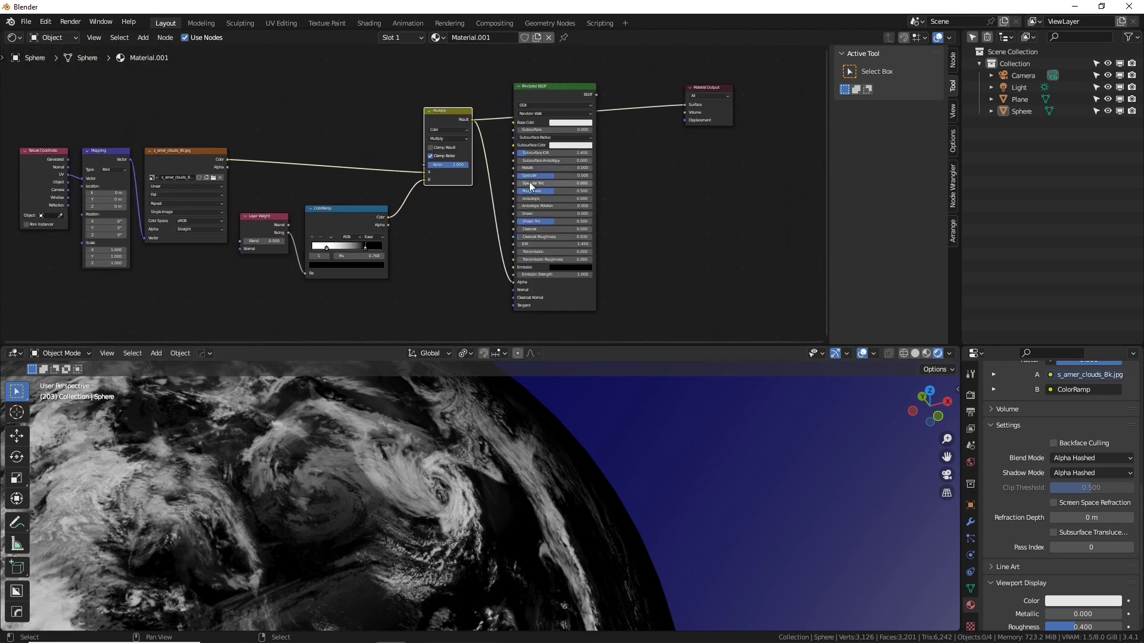
ctrl+shift+click(555, 98)
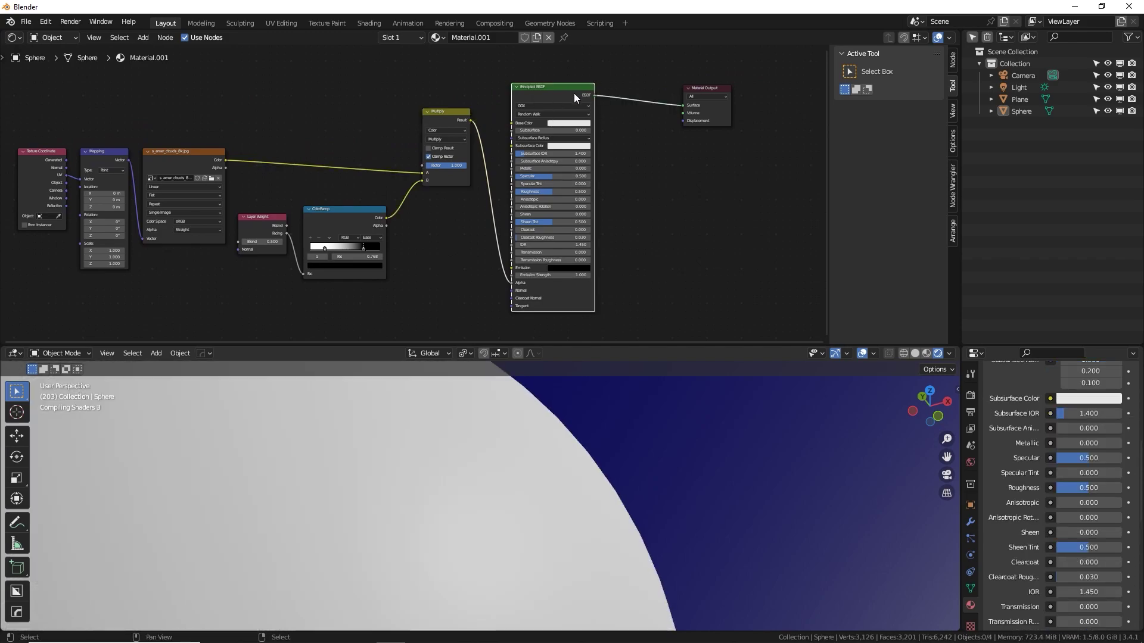
scroll(370, 462, down, 6)
shift+middle_drag(491, 457, 812, 480)
middle_drag(627, 498, 599, 512)
scroll(594, 494, up, 3)
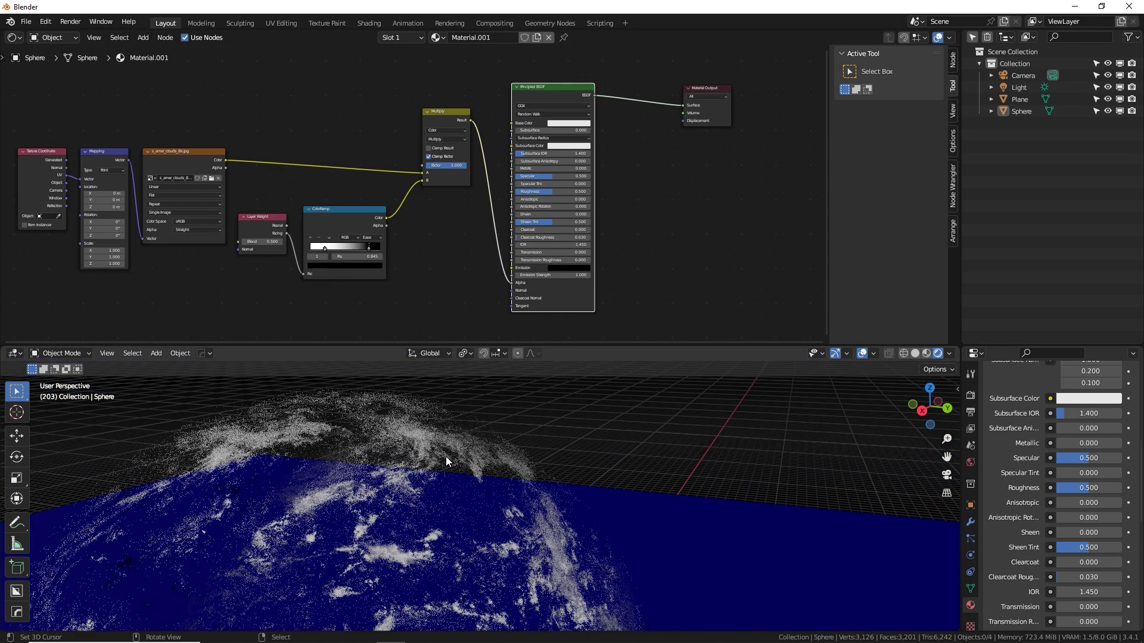
scroll(445, 457, down, 4)
middle_drag(446, 456, 427, 478)
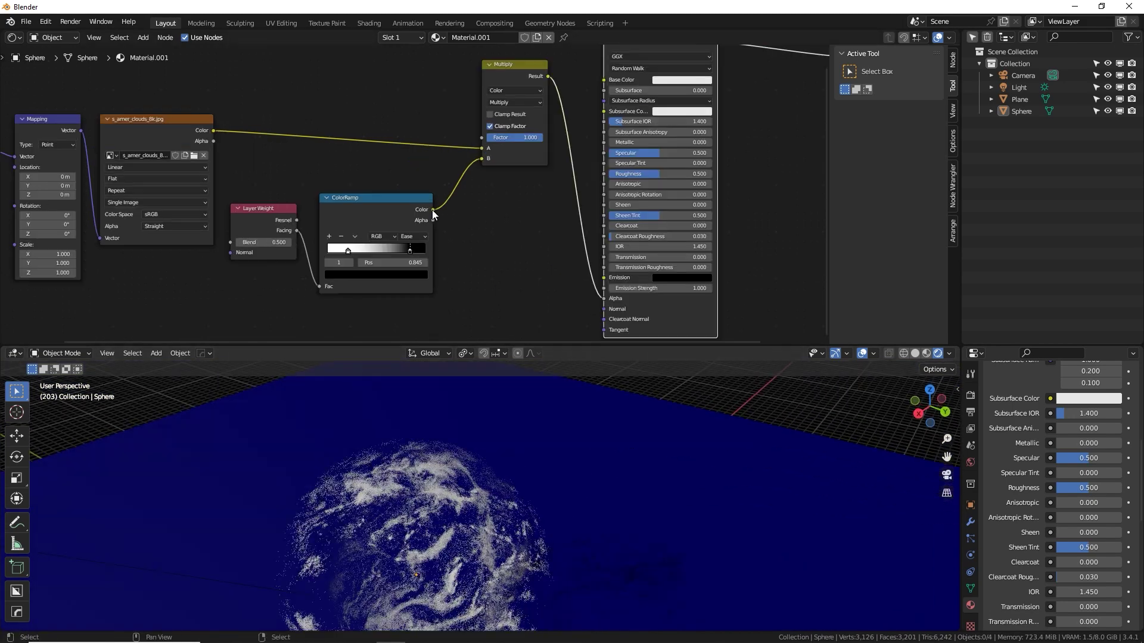
- Link the ColorRamp's Color directly to the Principled BSDF's Alpha and inspect the fade along the sphere's edge
drag(432, 209, 493, 234)
drag(612, 307, 608, 298)
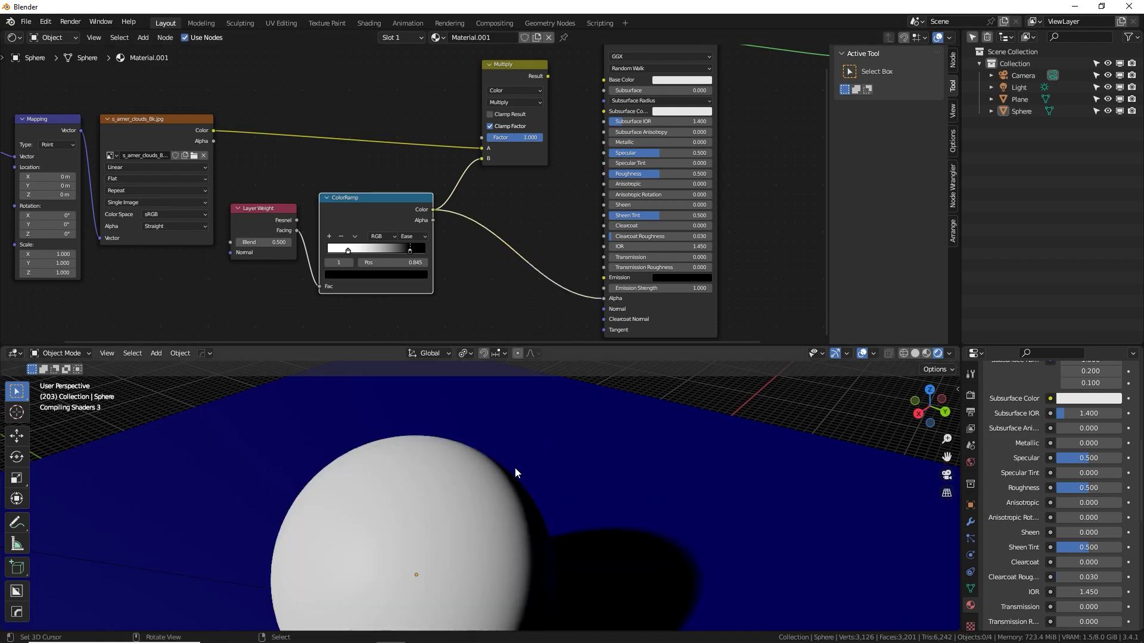
scroll(515, 467, up, 5)
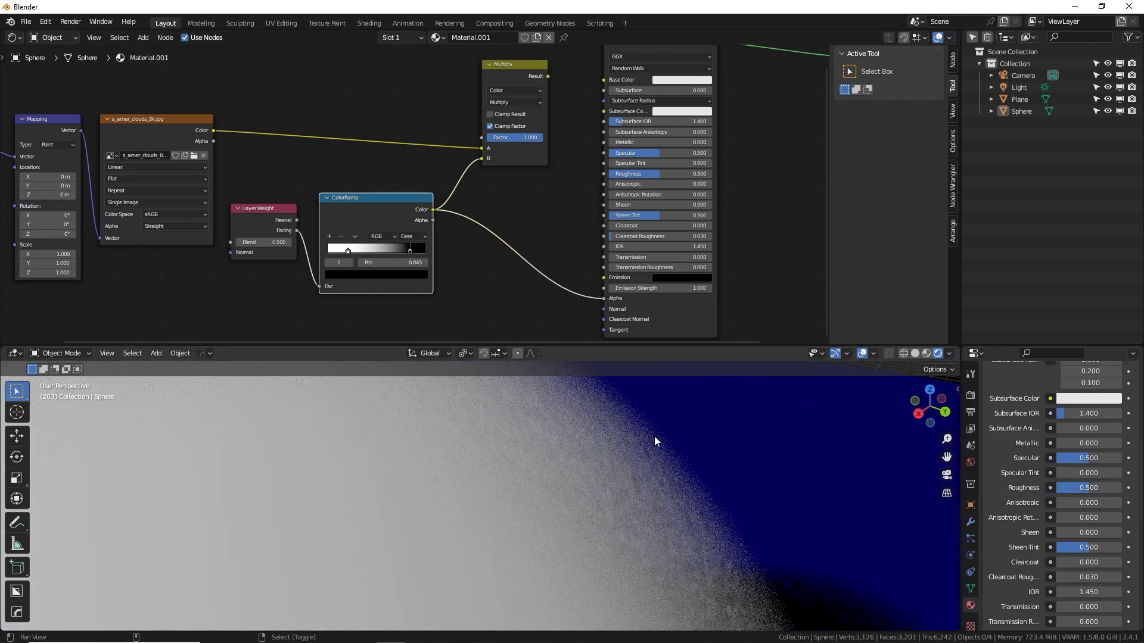
scroll(641, 502, down, 3)
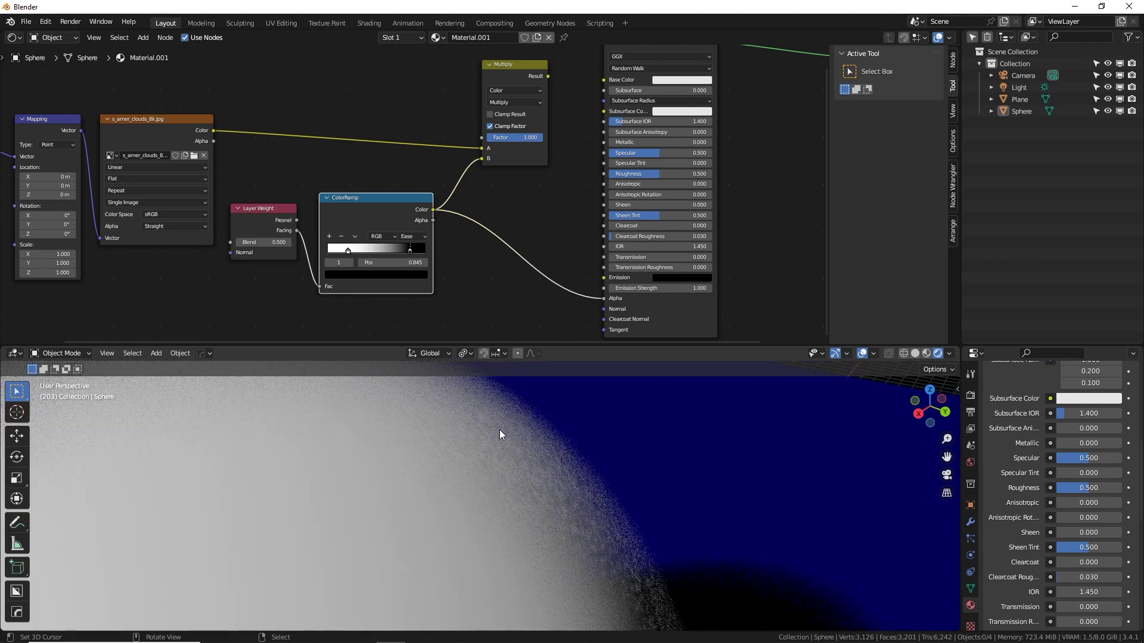
shift+middle_drag(487, 435, 948, 477)
scroll(400, 502, down, 6)
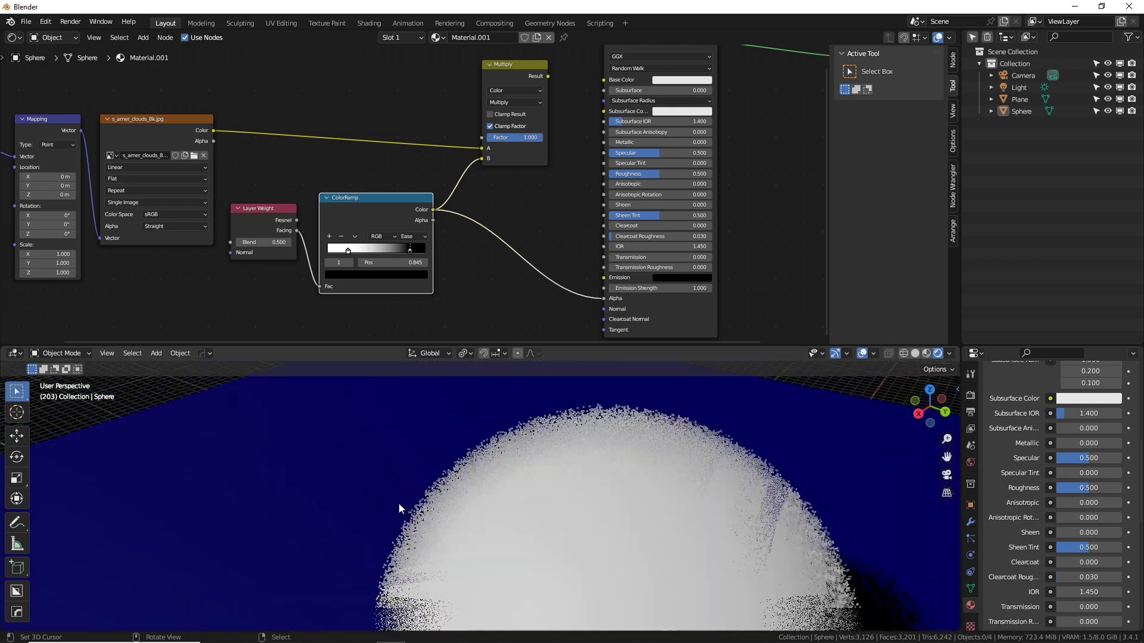
shift+middle_drag(457, 499, 413, 459)
- Reverse the ColorRamp to run from black to white, with the black stop at position 0.209 and the white stop near the end
drag(349, 250, 410, 252)
drag(356, 250, 327, 248)
mouse_move(408, 251)
mouse_down()
mouse_move(353, 247)
mouse_move(420, 250)
mouse_up()
drag(340, 249, 388, 252)
middle_drag(527, 438, 528, 480)
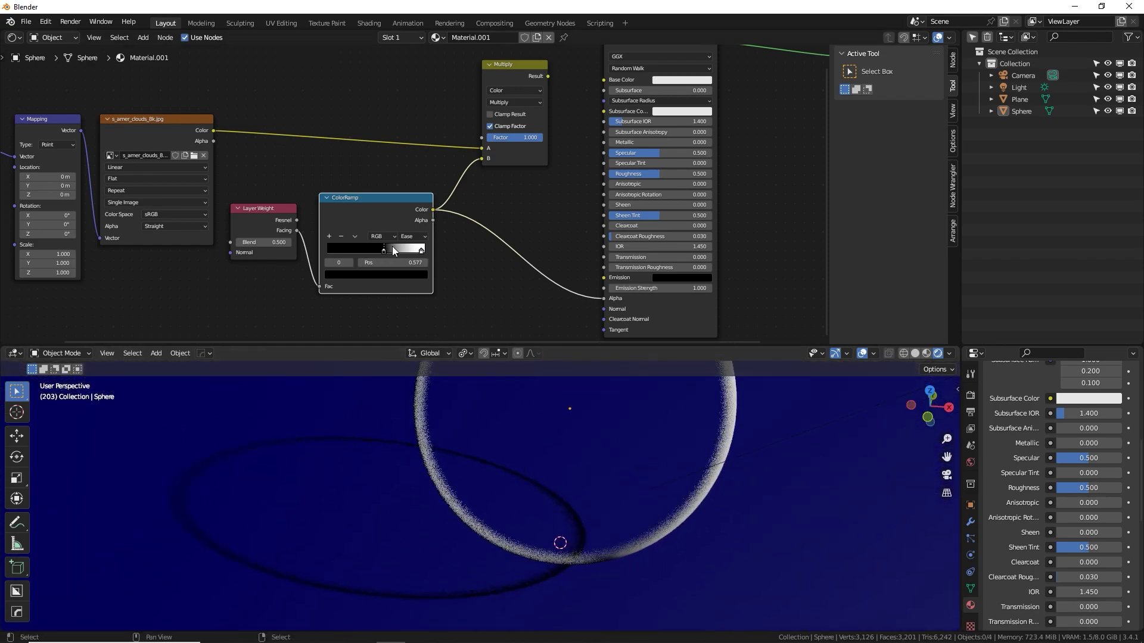
drag(392, 248, 356, 255)
mouse_move(706, 410)
middle_down()
mouse_move(695, 488)
mouse_move(715, 410)
middle_up()
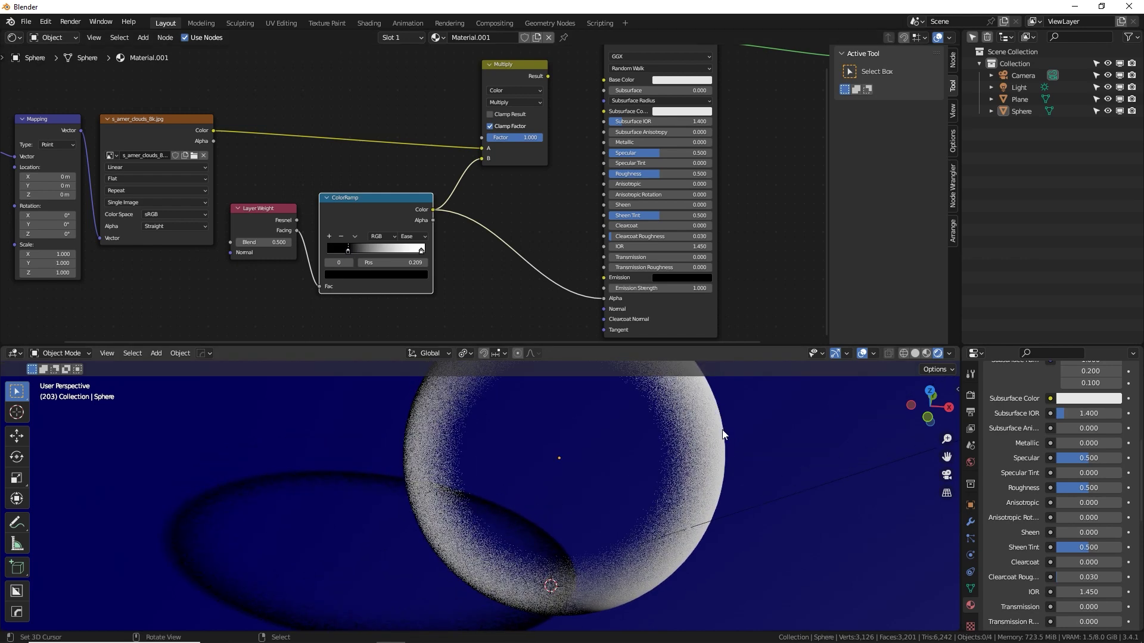
- Delete the cloud image, mapping, Layer Weight, ColorRamp and Multiply nodes, keeping only the Principled BSDF and Material Output
drag(713, 346, 714, 222)
middle_drag(710, 467, 680, 409)
middle_drag(706, 347, 738, 345)
scroll(737, 346, down, 5)
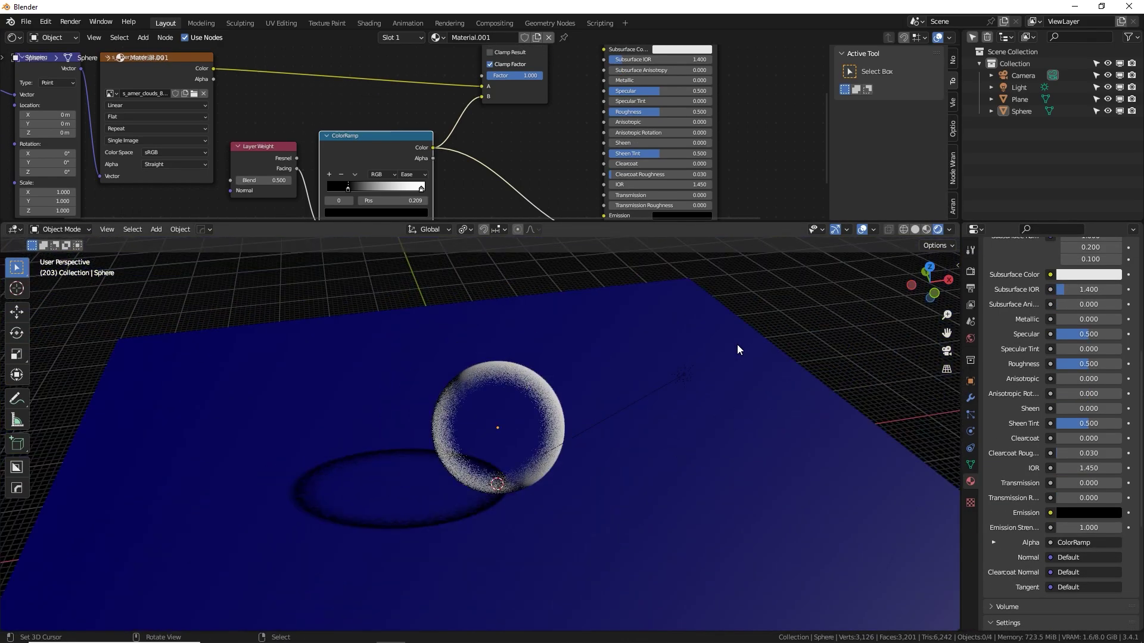
drag(628, 222, 612, 388)
middle_drag(592, 298, 492, 311)
drag(505, 333, 435, 320)
scroll(410, 295, down, 2)
middle_drag(409, 295, 488, 301)
drag(481, 327, 84, 123)
key(x)
- Set the sphere's Principled BSDF Transmission to 1.000 and Roughness to 0.000
middle_drag(451, 220, 355, 214)
scroll(356, 215, up, 4)
drag(399, 291, 540, 291)
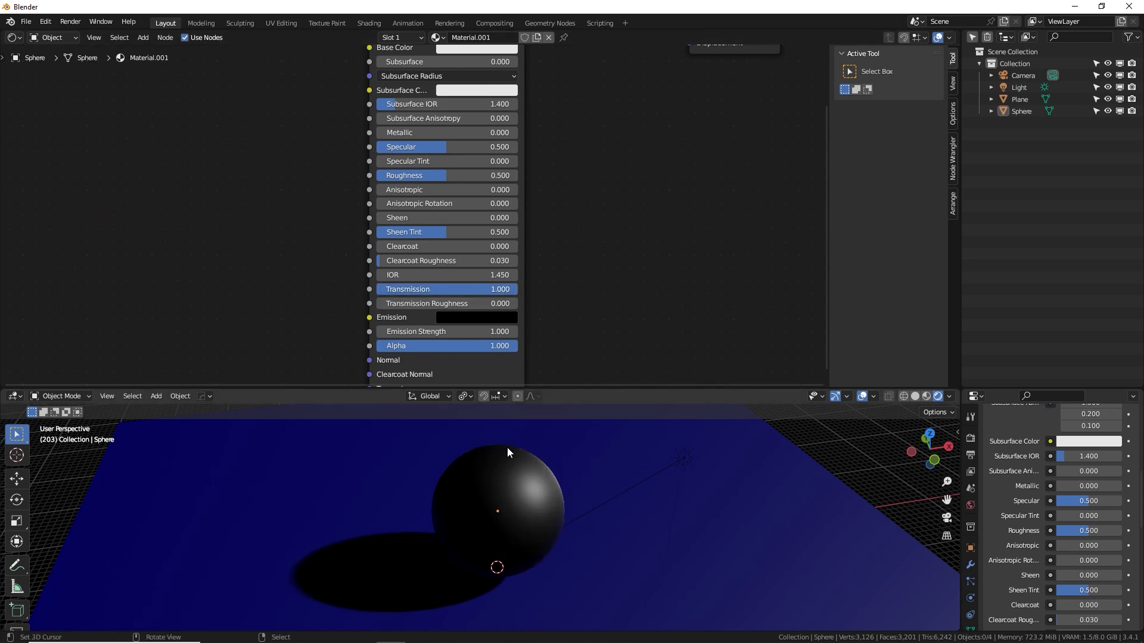
middle_drag(583, 473, 506, 488)
scroll(560, 488, up, 4)
drag(434, 175, 382, 174)
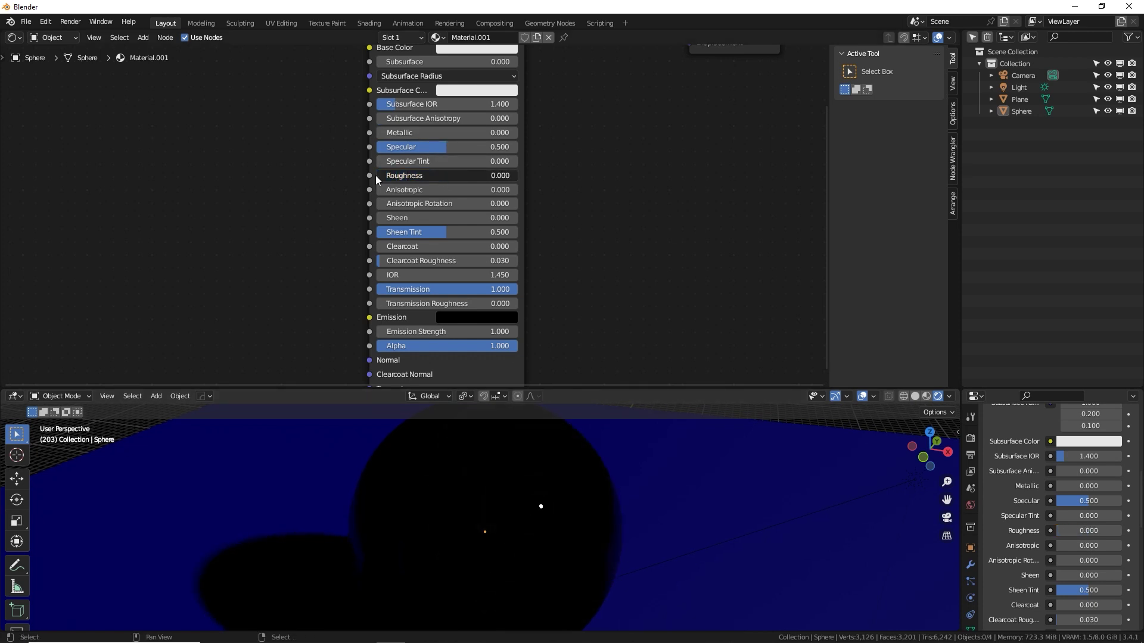
- Switch the render engine to Cycles and inspect the glass sphere in an enlarged 3D view
scroll(503, 492, down, 4)
click(971, 438)
scroll(1042, 548, up, 5)
click(1070, 437)
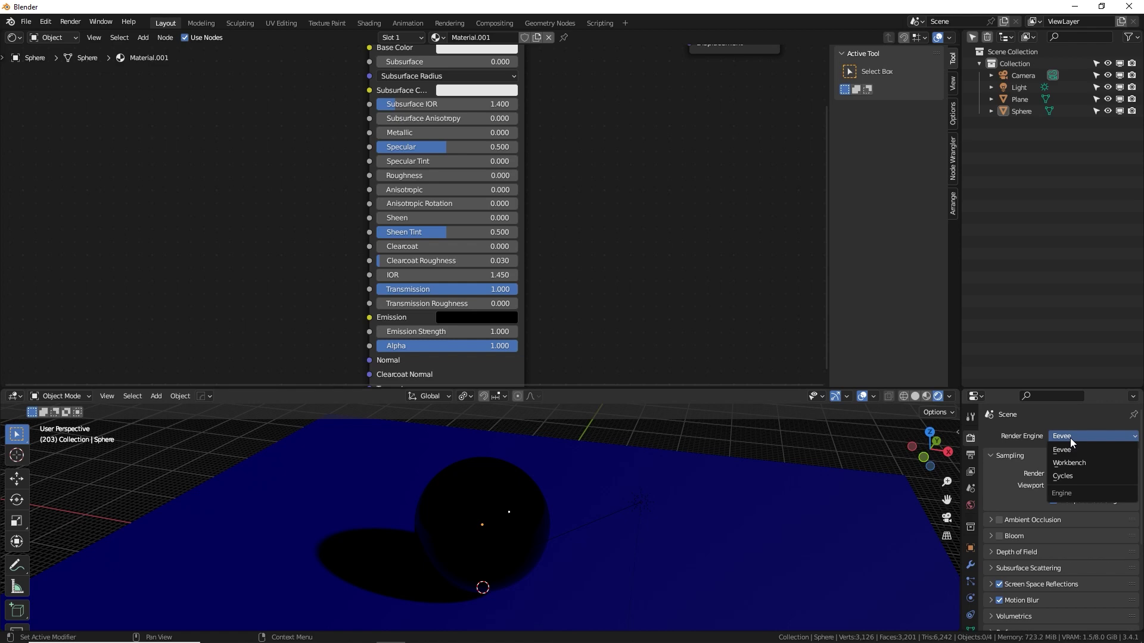
click(1073, 474)
scroll(535, 513, up, 1)
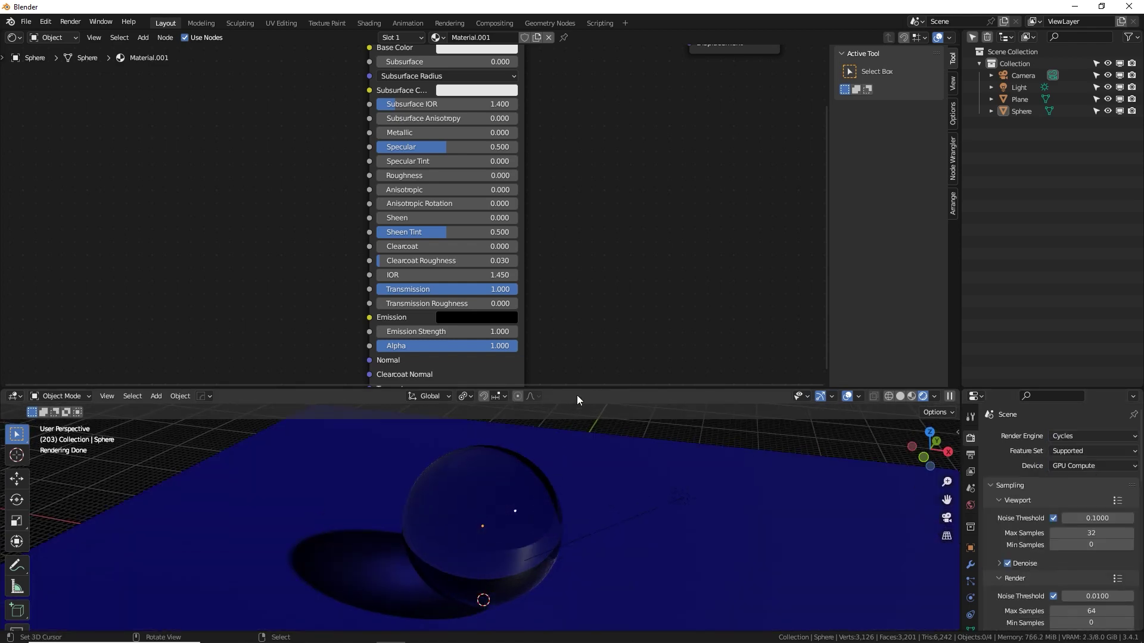
drag(578, 391, 575, 200)
scroll(584, 414, up, 6)
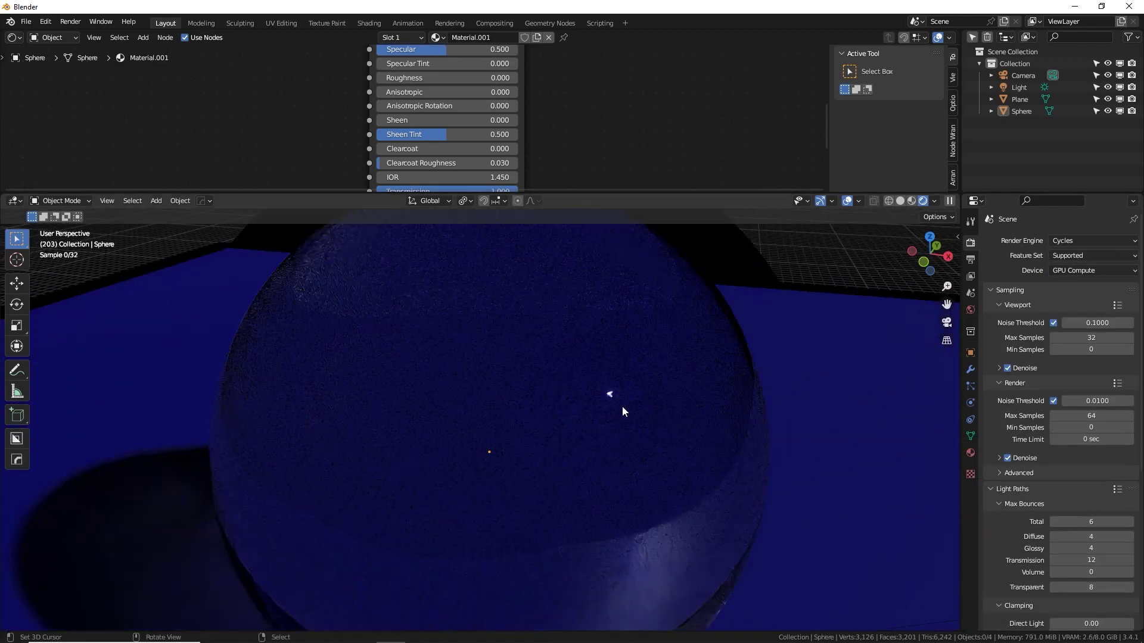
scroll(623, 403, down, 5)
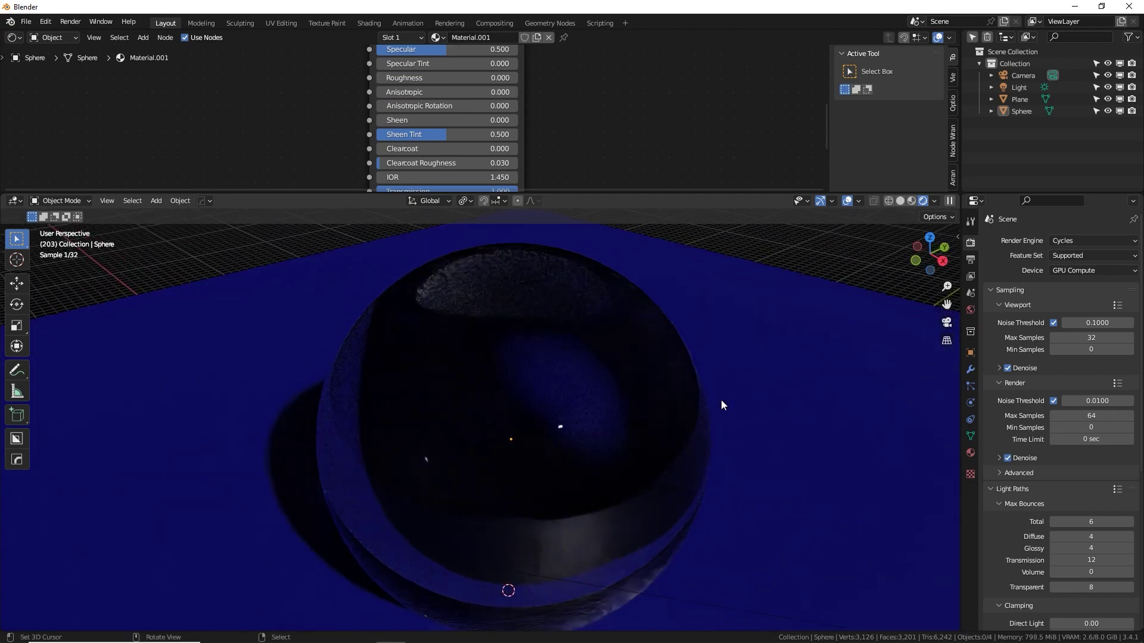
- Add a Checker Texture to the plane's material and link its Color to the Principled BSDF's Base Color
click(730, 396)
scroll(733, 396, down, 4)
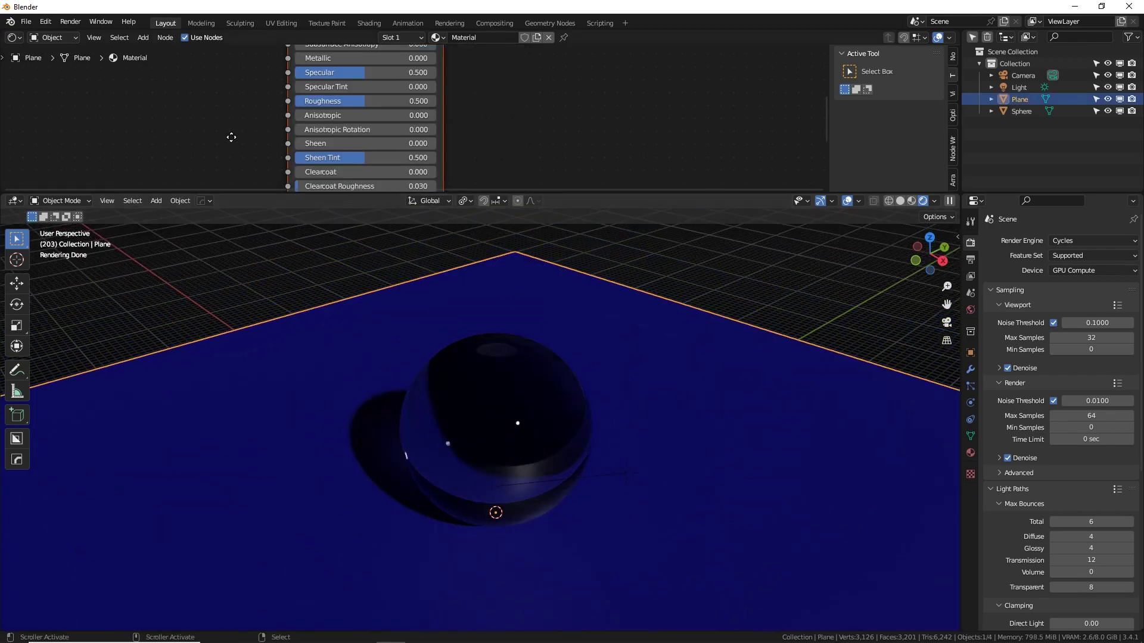
middle_drag(265, 145, 498, 118)
scroll(505, 115, down, 2)
key(shift+a)
click(320, 97)
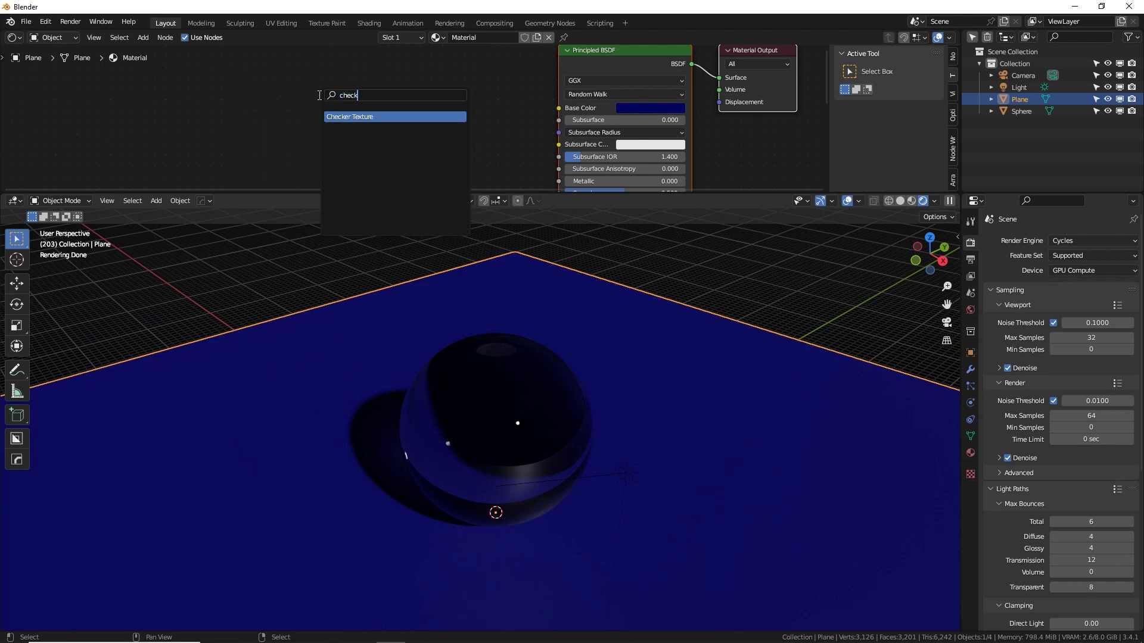
click(360, 117)
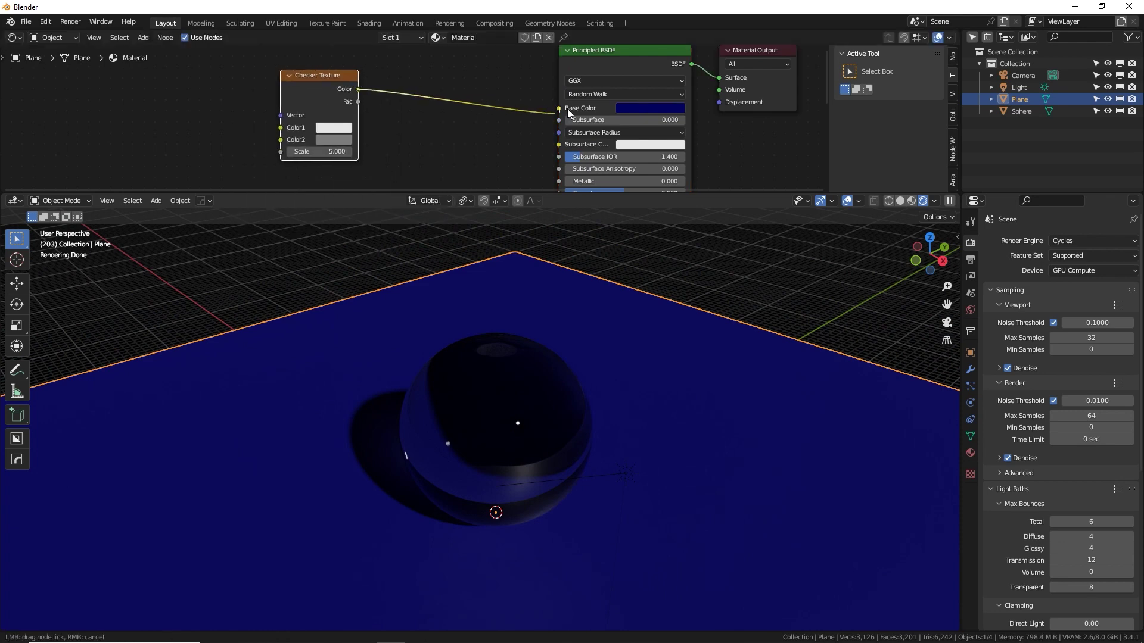
drag(569, 108, 568, 108)
- Increase the Checker Texture's Scale and darken Color2 to a Value of 0.004
drag(327, 149, 382, 149)
click(330, 140)
drag(409, 191, 410, 213)
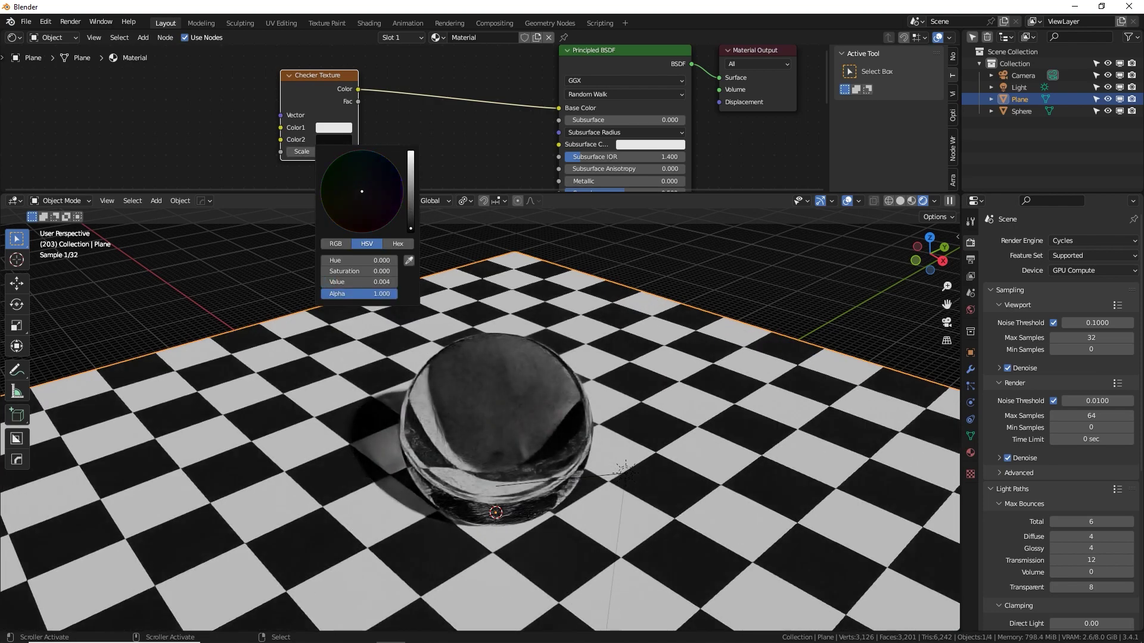
- Select the glass sphere and test a lower Transmission on its Principled BSDF before returning it to 1.000
middle_drag(524, 476, 663, 456)
click(537, 470)
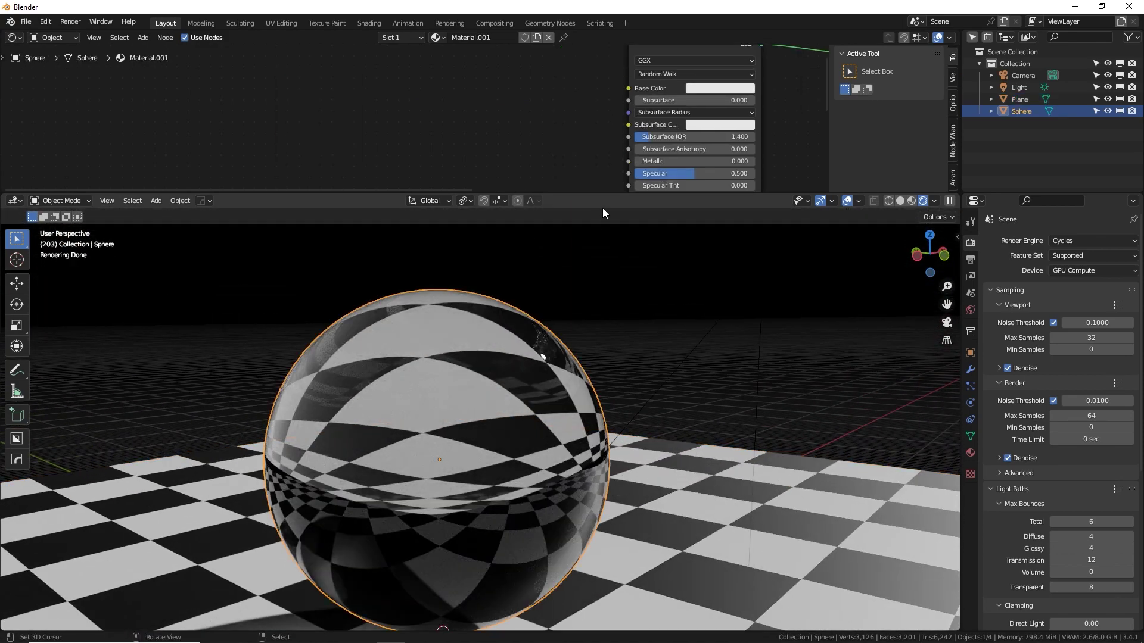
middle_drag(594, 188, 535, 119)
middle_drag(480, 150, 697, 138)
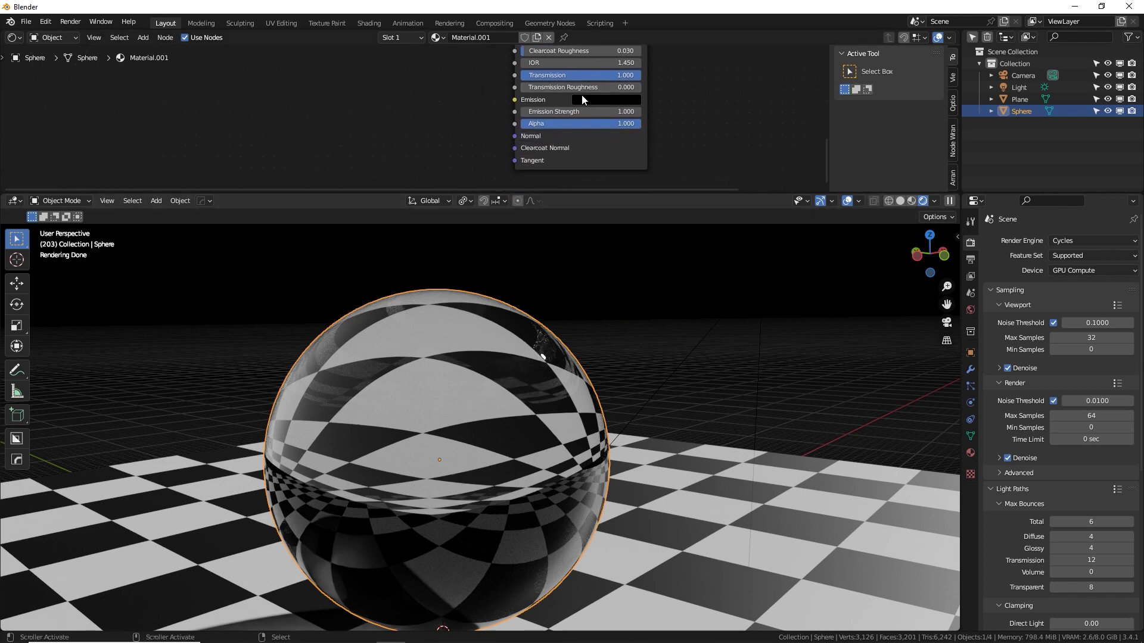
scroll(601, 128, up, 2)
middle_drag(585, 114, 513, 133)
drag(512, 134, 360, 131)
drag(444, 130, 596, 122)
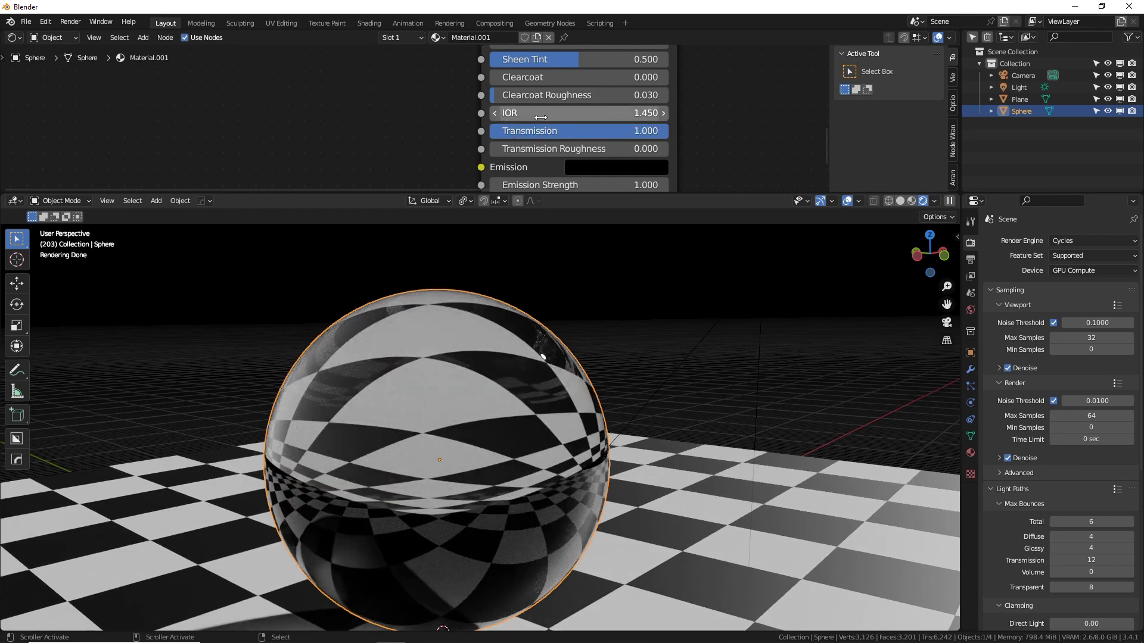
- Set the sphere's IOR to 1.000 and inspect it from another angle
drag(579, 113, 562, 113)
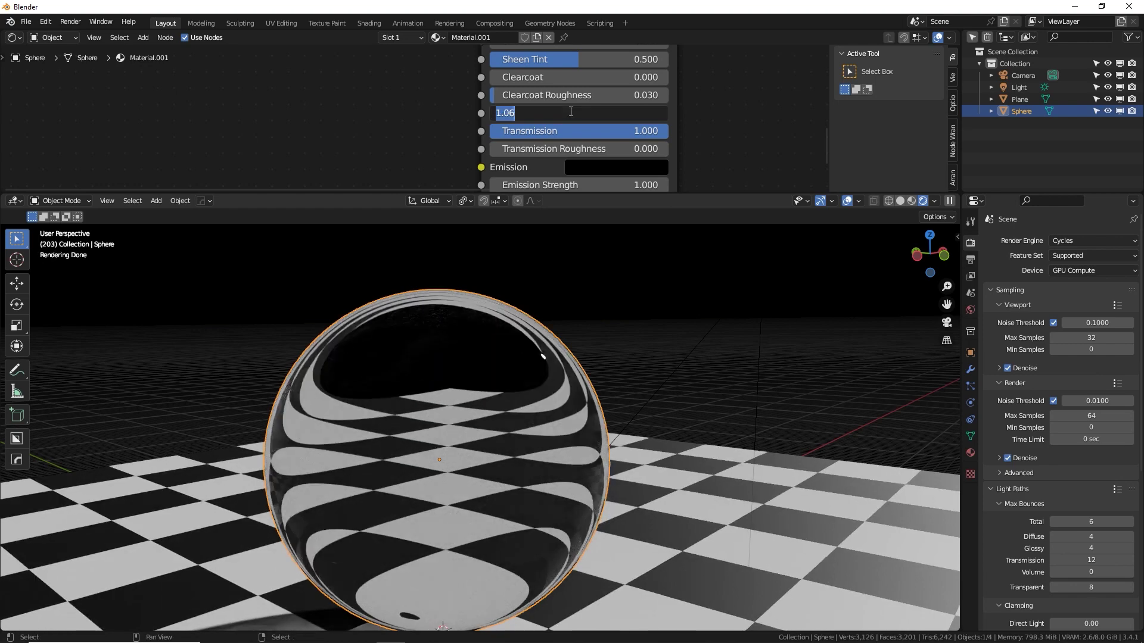
text(1)
key(Return)
middle_drag(510, 421, 430, 394)
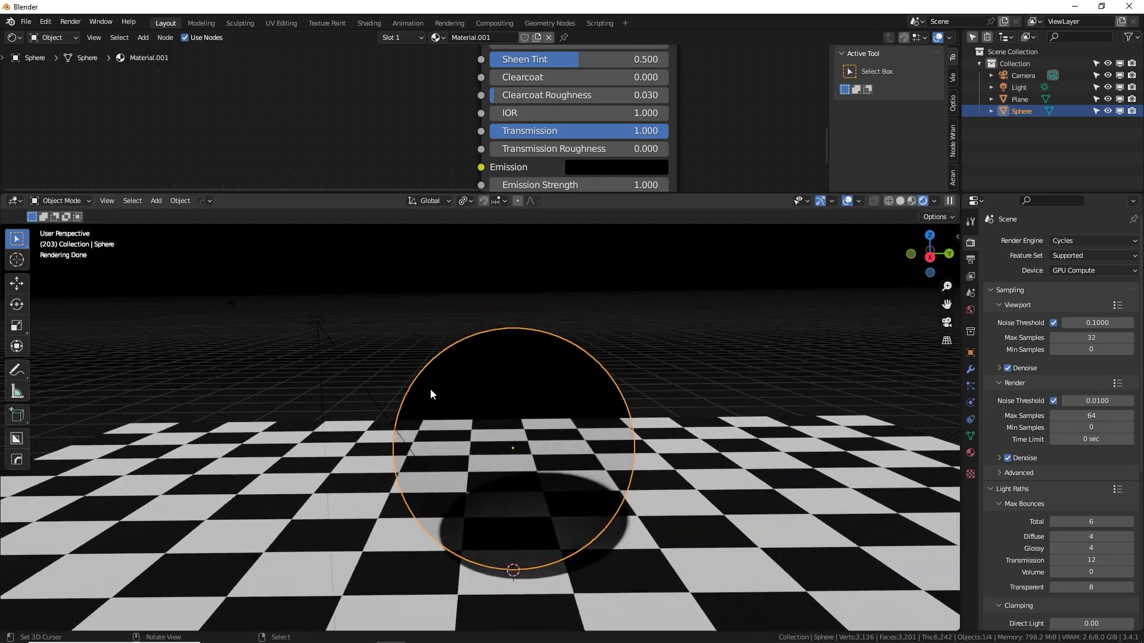
- Try IOR values of 1.1 and 0.9 on the sphere and compare the refraction
click(593, 118)
text(1.1)
key(Return)
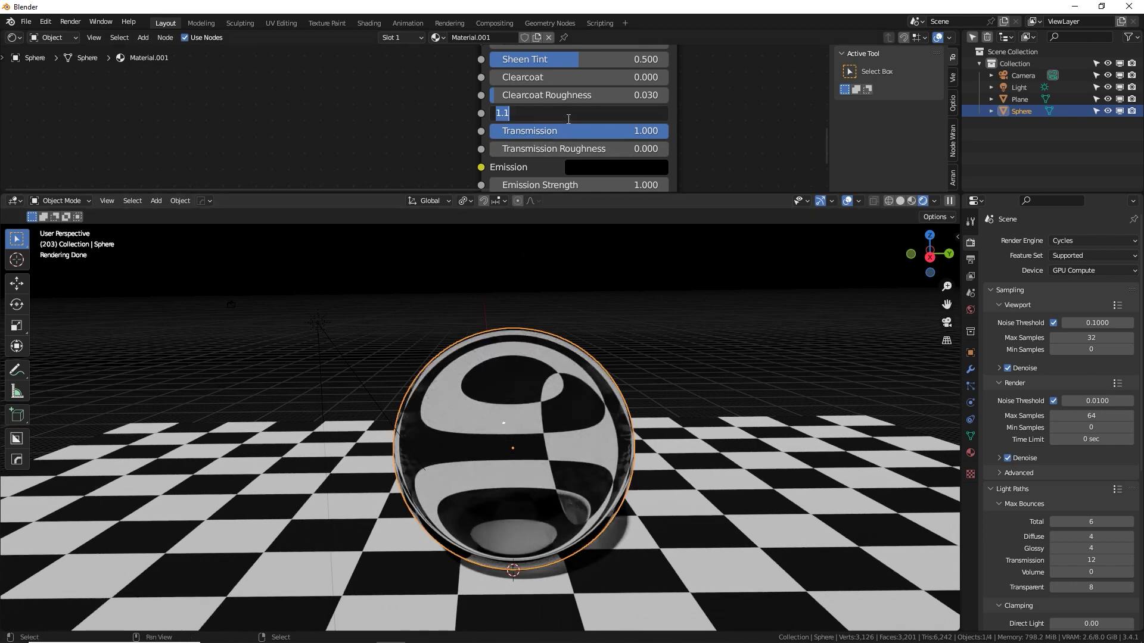
text(0.9)
key(Return)
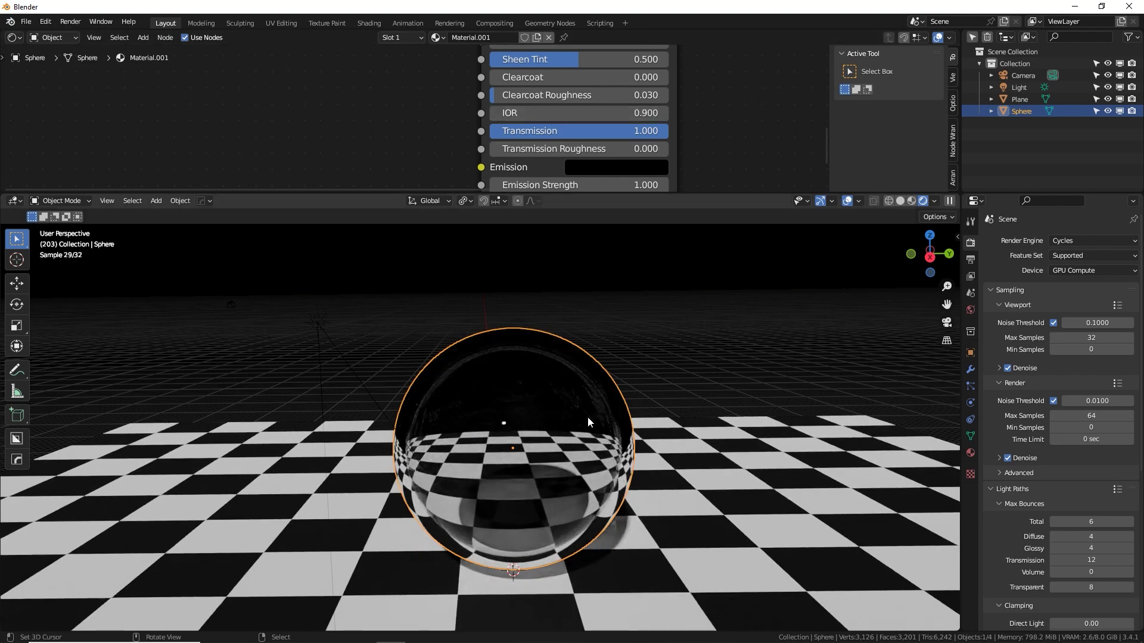
middle_drag(591, 416, 469, 410)
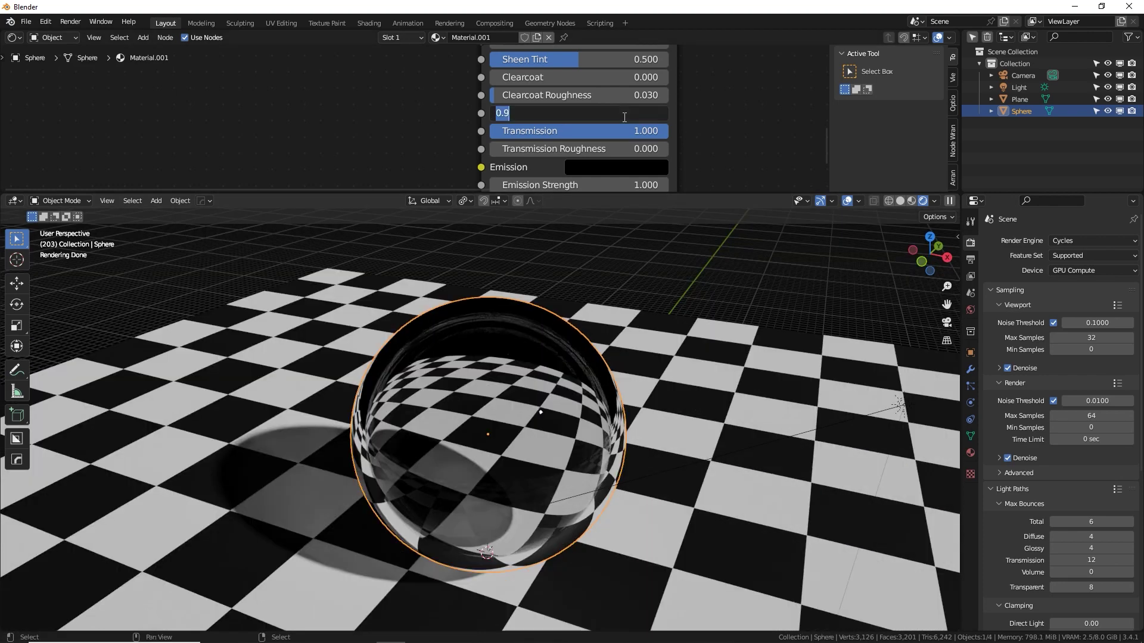
- Set the sphere's IOR to 1.400 and inspect the refraction
click(625, 117)
text(1.400)
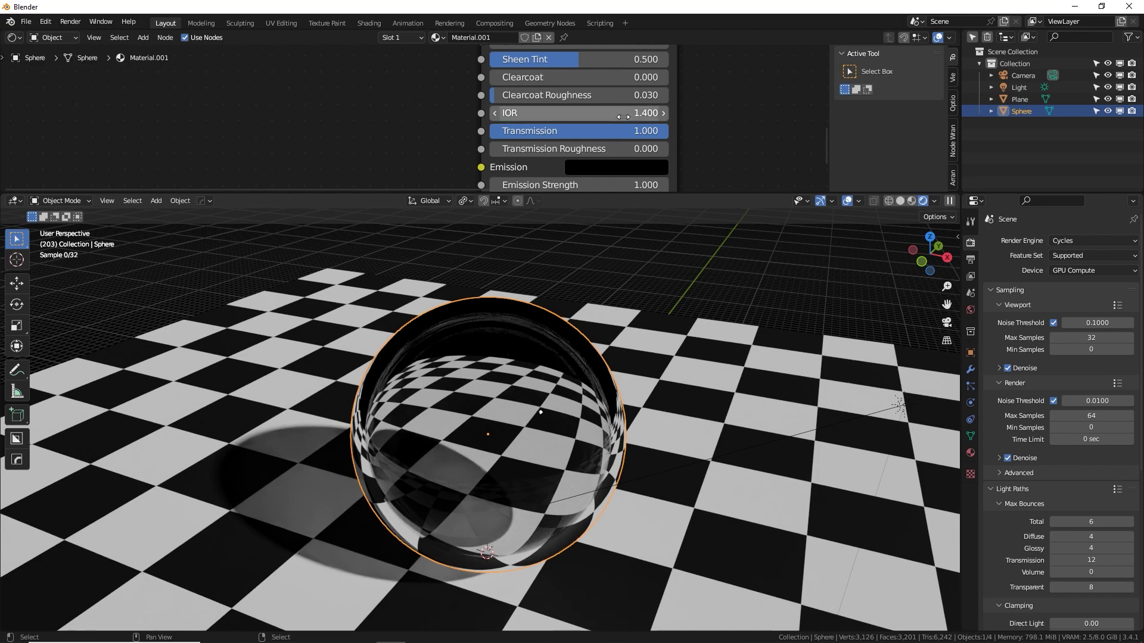
text(4)
key(Return)
middle_drag(605, 382, 695, 420)
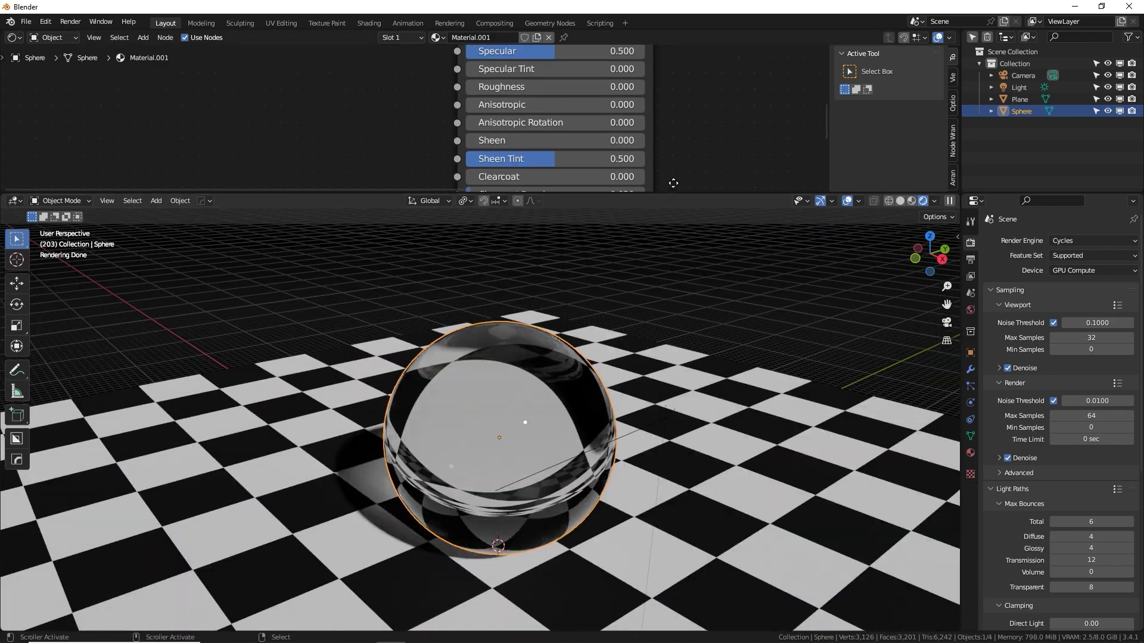
- Try the sphere's Roughness at 0.150 and return it to 0.000
middle_drag(671, 182, 664, 200)
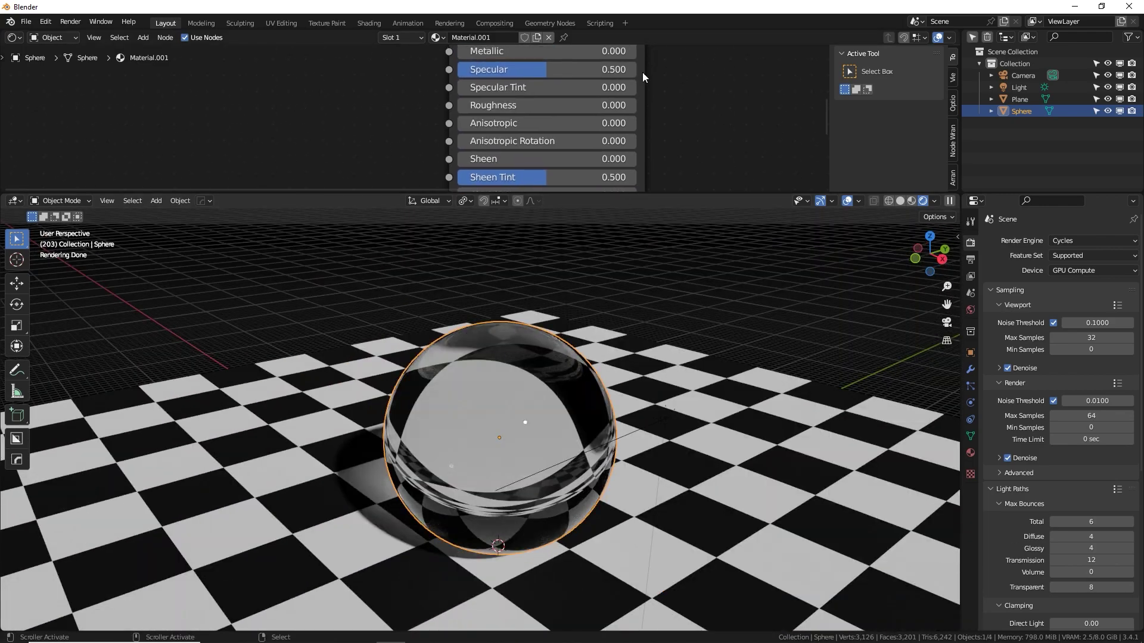
drag(537, 105, 582, 104)
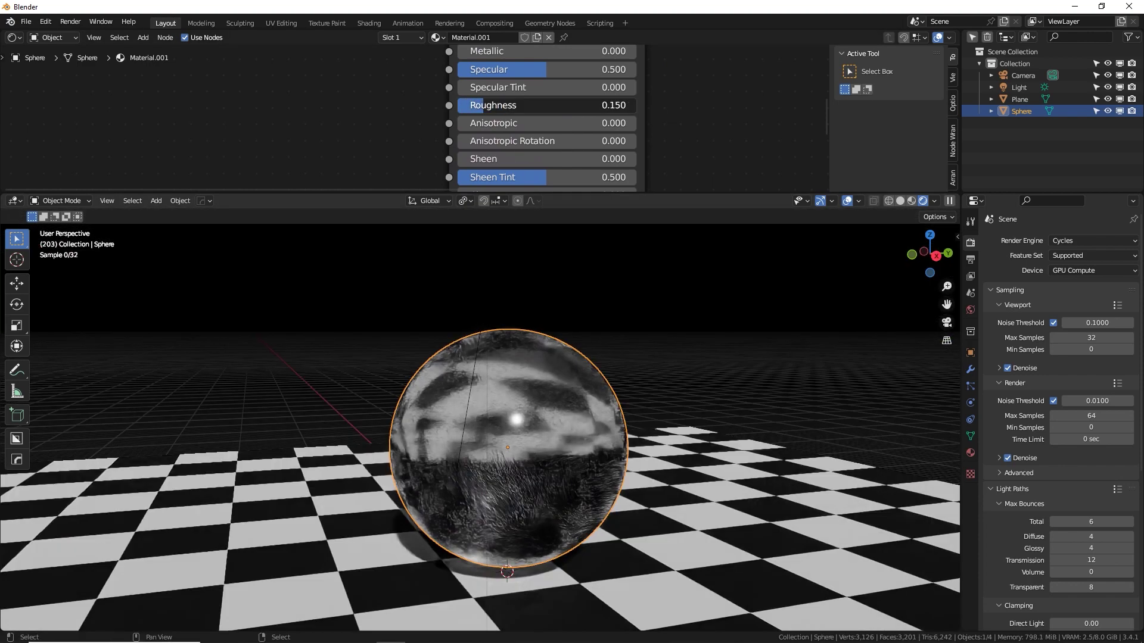
drag(487, 105, 458, 105)
- Raise the Principled BSDF's Transmission Roughness to blur the refraction inside the sphere
middle_drag(447, 151, 438, 24)
scroll(411, 139, up, 3)
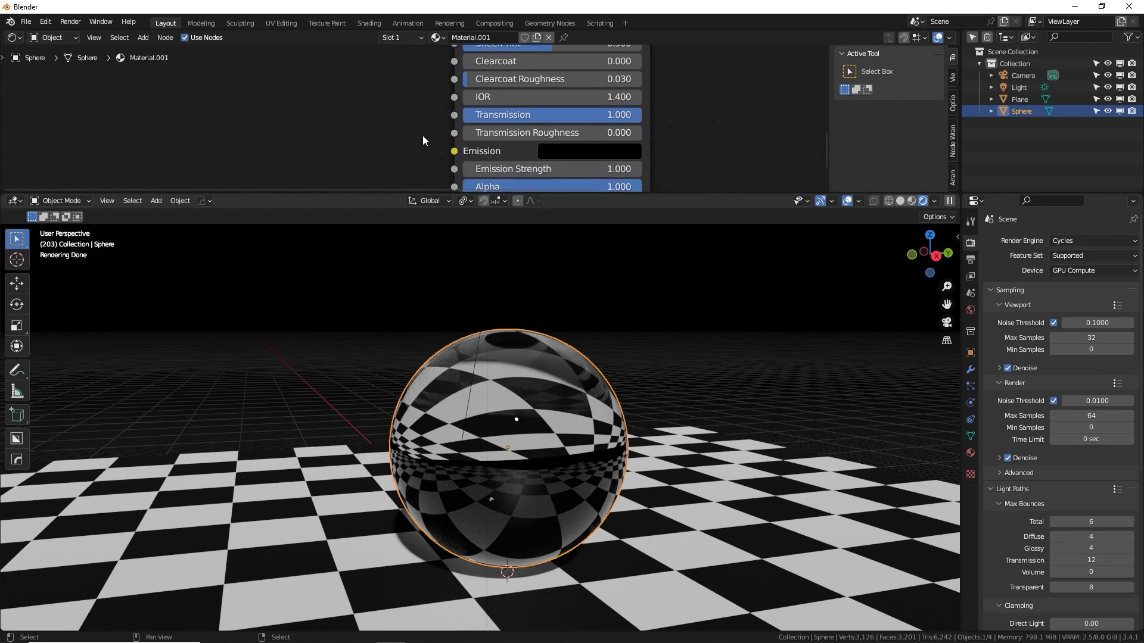
drag(500, 136, 539, 136)
middle_drag(522, 427, 536, 407)
- Add a Glass BSDF to the sphere's material and link it to the Material Output's Surface
scroll(638, 109, down, 3)
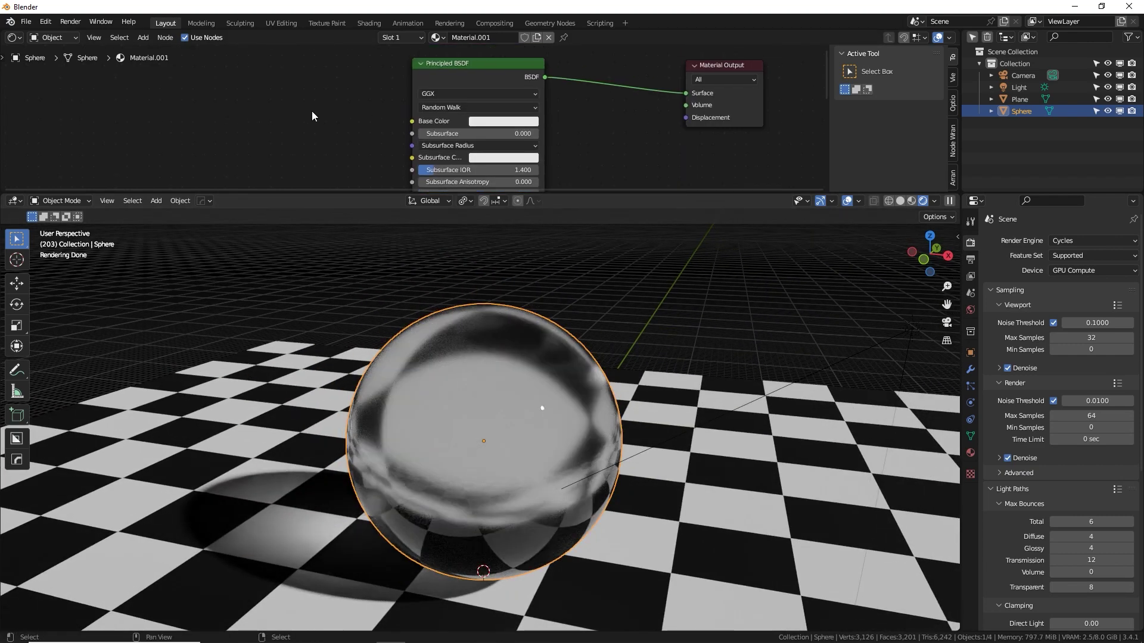
key(shift+a)
click(234, 97)
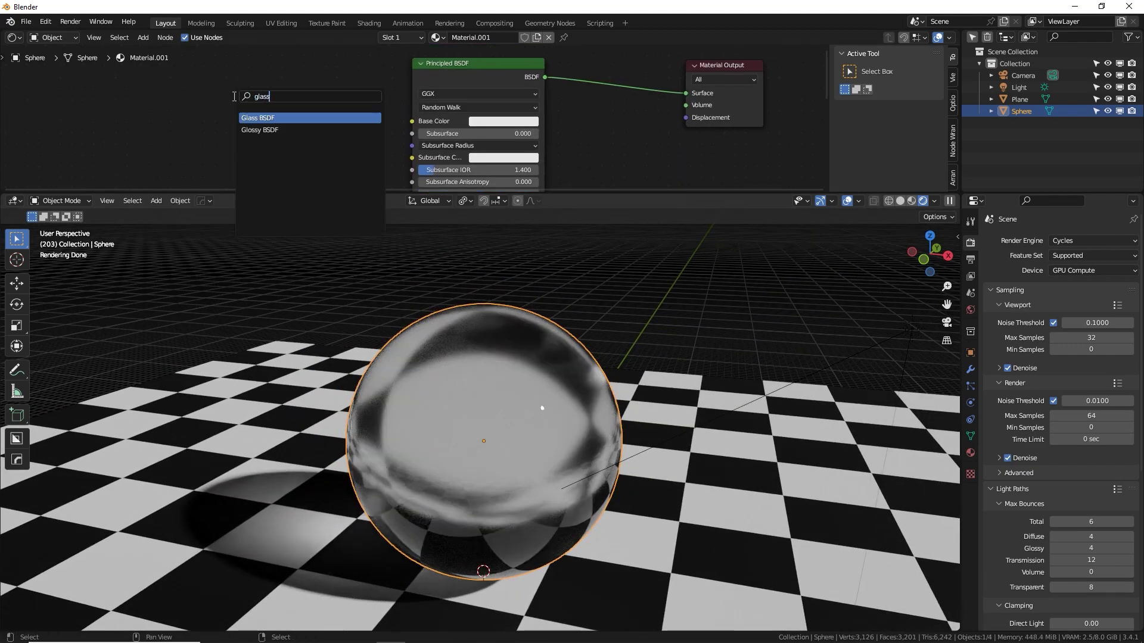
click(261, 118)
click(279, 113)
drag(336, 97, 686, 93)
- Set the Glass BSDF's Roughness to 0.185 and its IOR to 1.020
scroll(492, 115, up, 2)
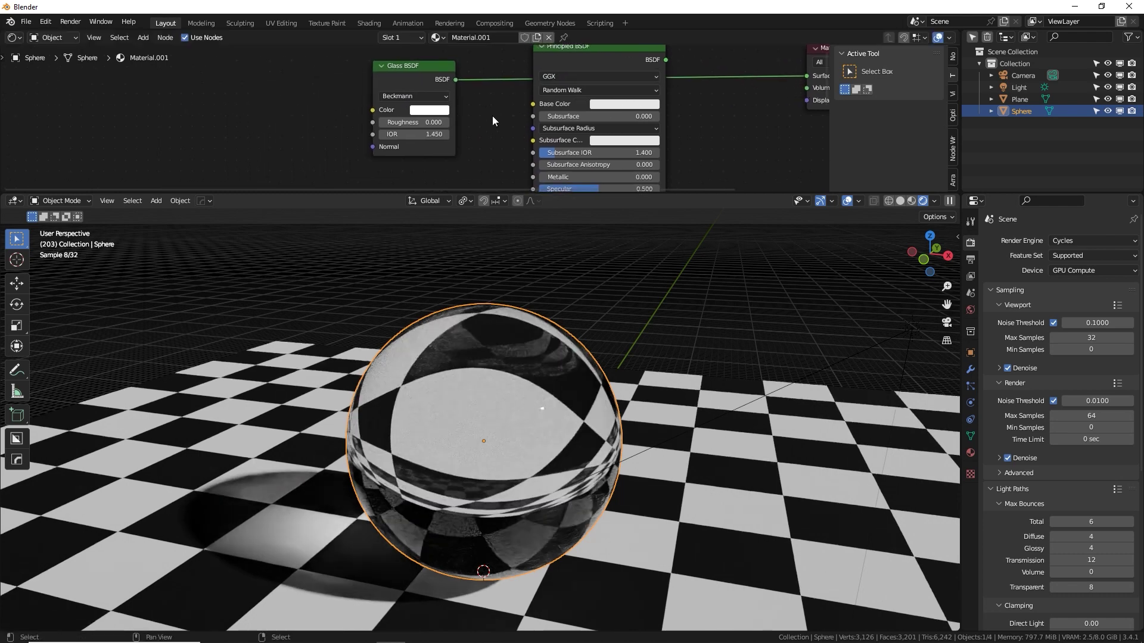
click(448, 109)
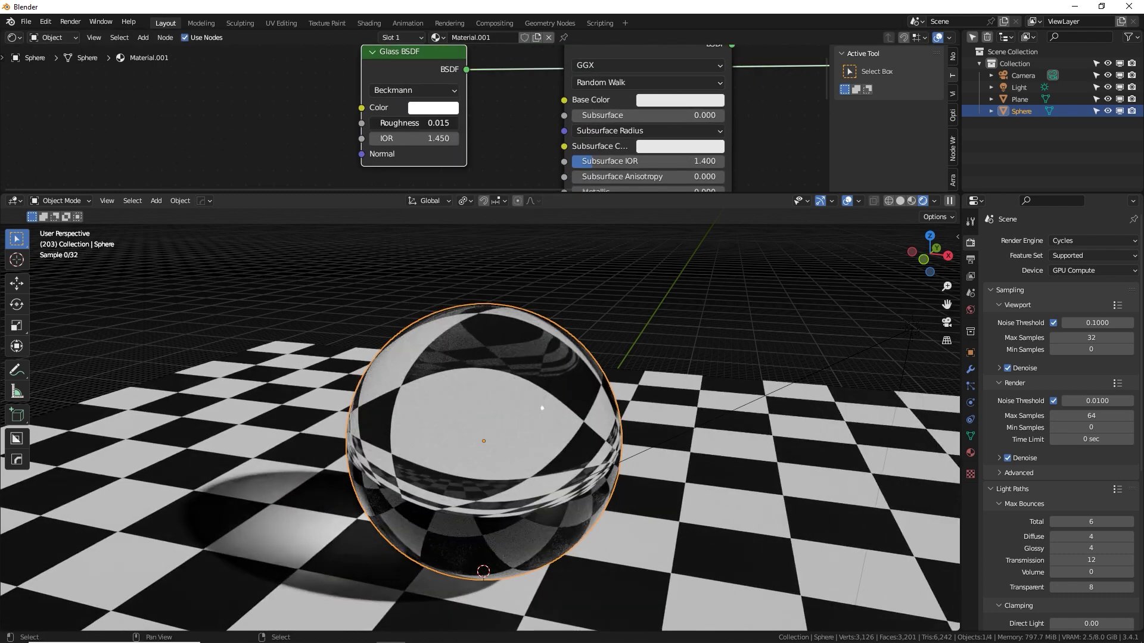
mouse_move(375, 122)
mouse_down()
mouse_move(430, 123)
mouse_move(386, 123)
mouse_up()
shift+drag(411, 138, 388, 138)
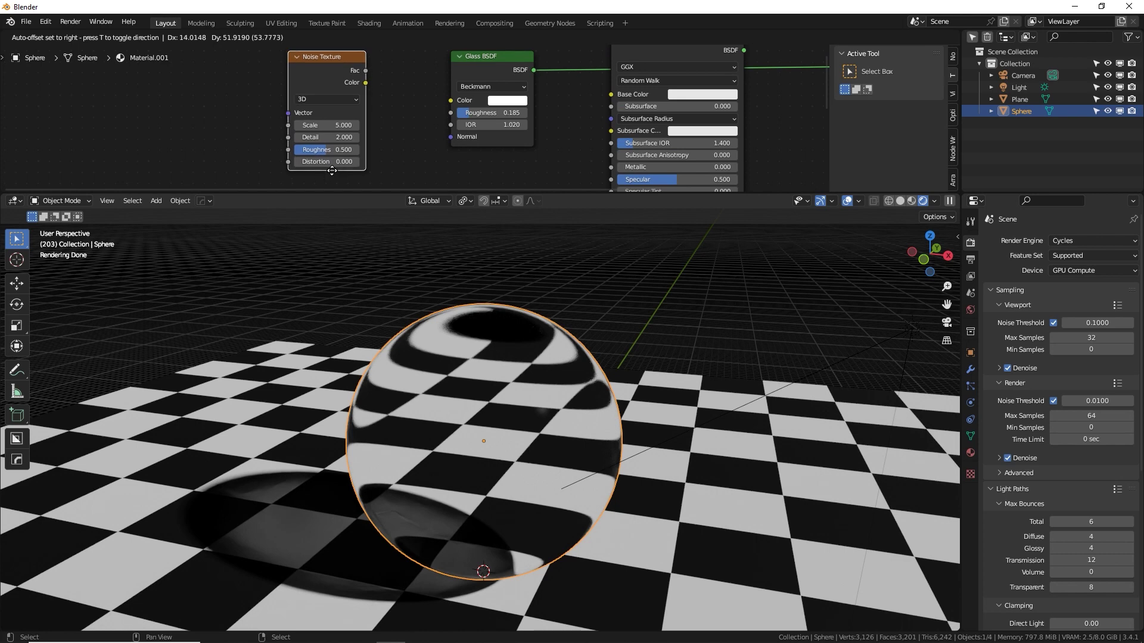
- Add a Noise Texture and link its Color to the Glass BSDF's Normal
click(382, 124)
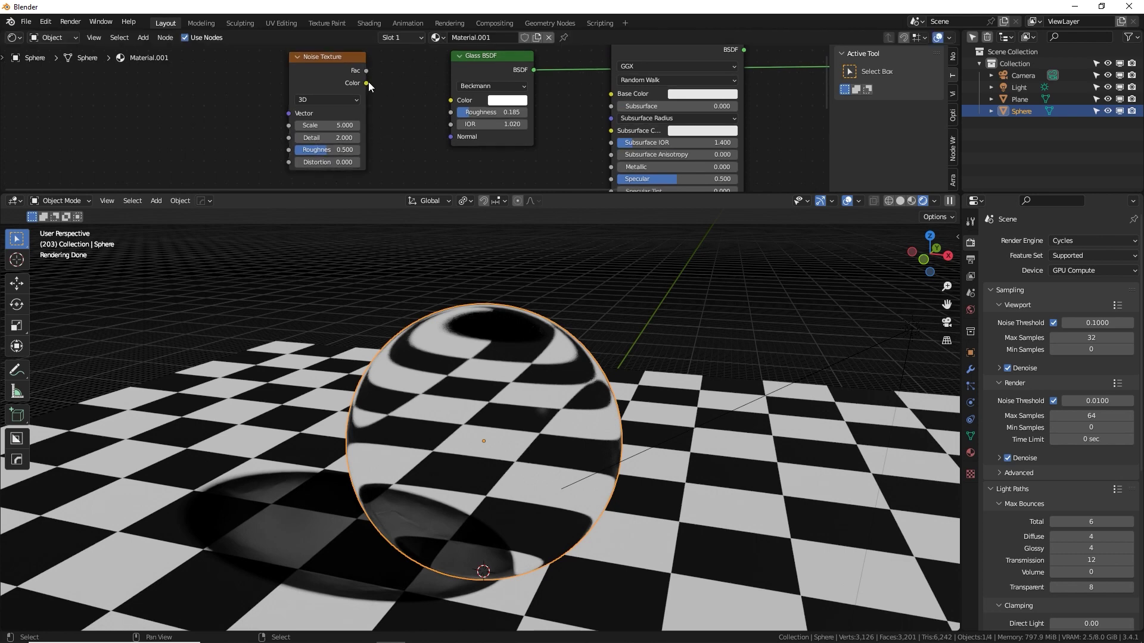
drag(404, 84, 449, 137)
drag(449, 137, 449, 138)
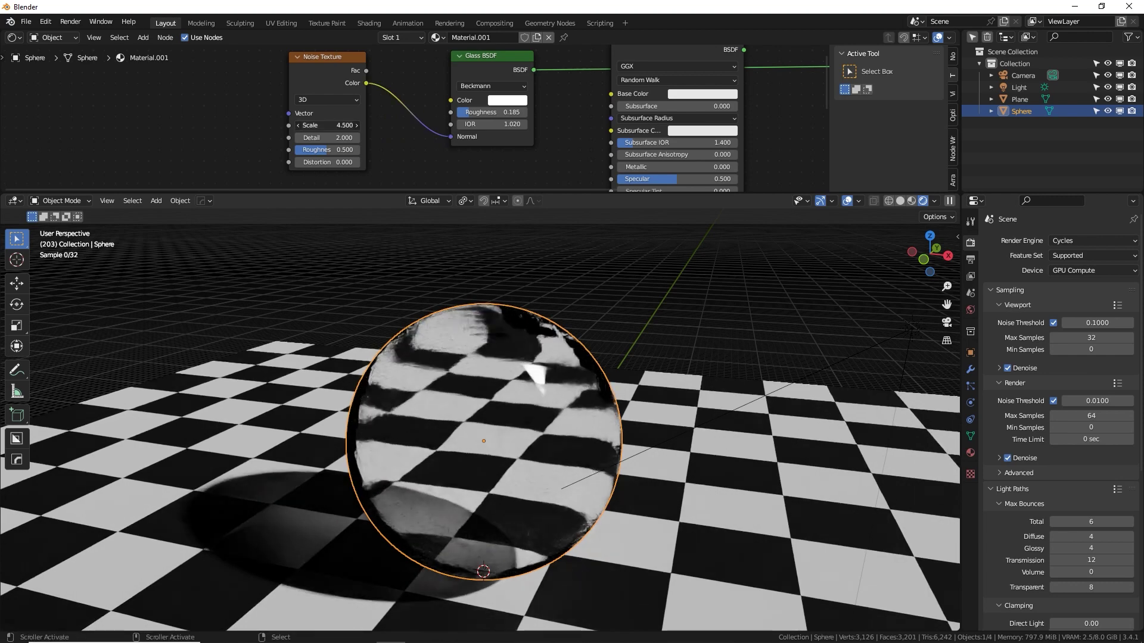
- Set the Noise Texture's Scale to 0.380, Detail to 8.400 and Roughness to 1.000
scroll(540, 375, up, 1)
middle_drag(585, 348, 536, 396)
mouse_move(324, 136)
mouse_down()
mouse_move(352, 136)
mouse_move(329, 138)
mouse_move(338, 150)
mouse_up()
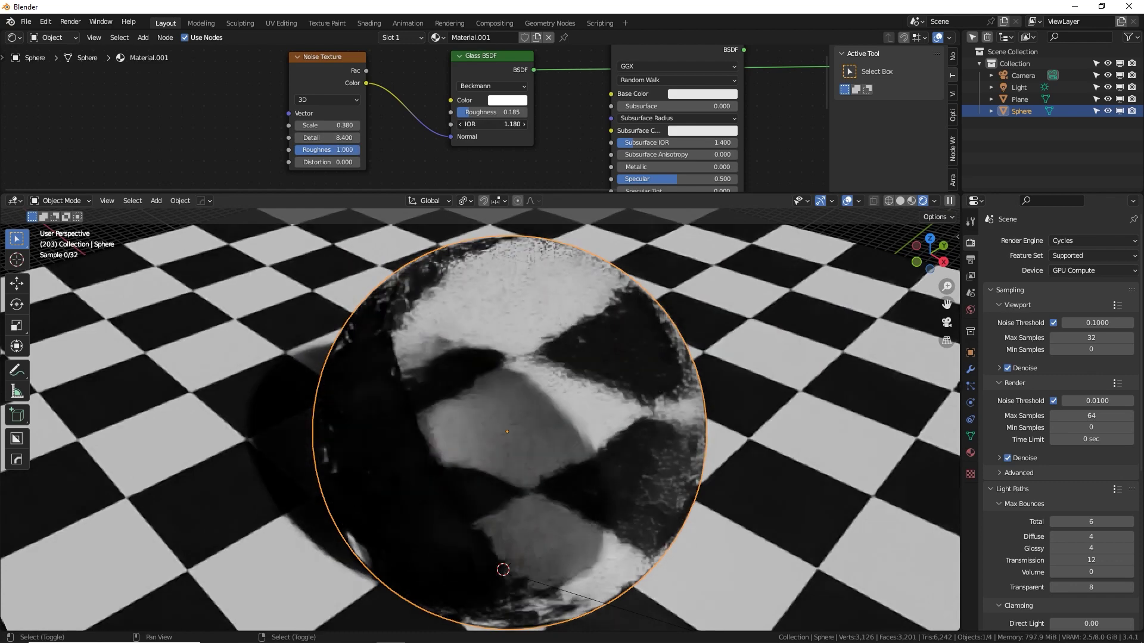
- Set the Glass BSDF's IOR to 1.240 and the Noise Texture's Scale to 0.930
shift+drag(491, 124, 516, 124)
middle_drag(577, 395, 511, 369)
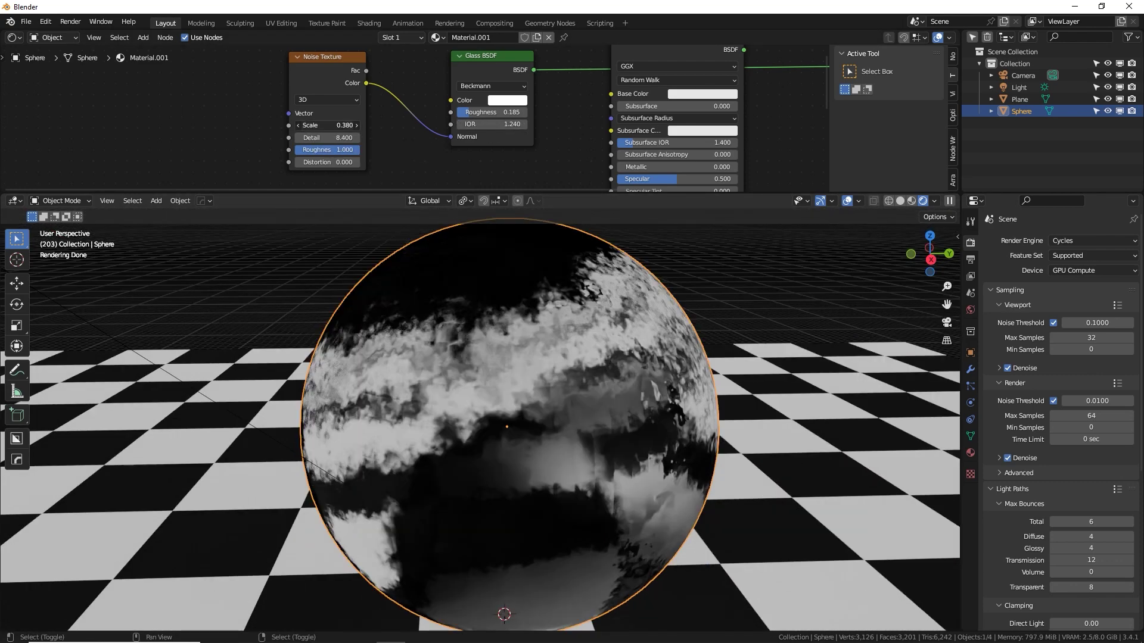
drag(327, 125, 360, 125)
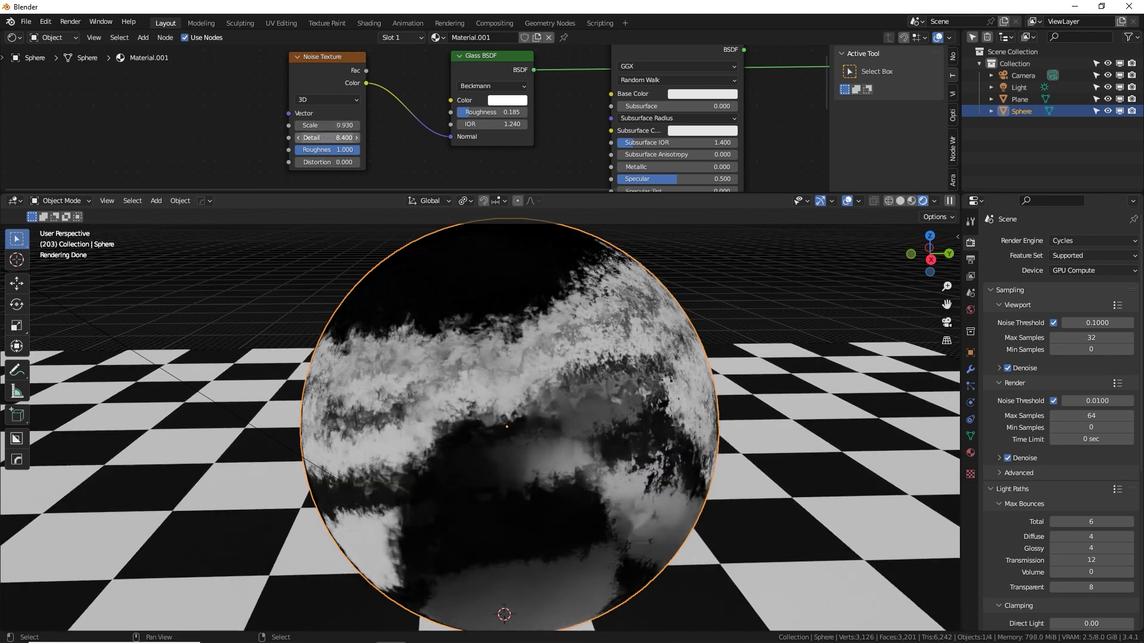
- Try other Detail, Roughness and Distortion values on the Noise Texture and inspect the distorted sphere
drag(334, 138, 324, 150)
drag(327, 162, 343, 162)
middle_drag(546, 364, 646, 438)
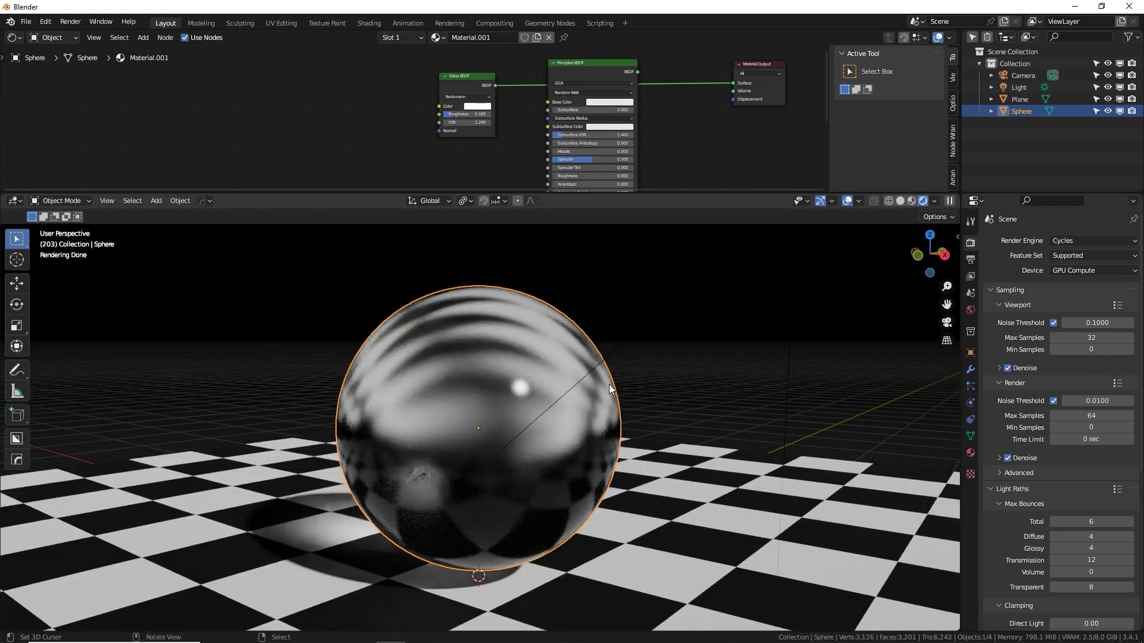
- Switch the render engine to Eevee and review the Principled BSDF's transmission settings and the sphere in the viewport
click(1076, 240)
click(1077, 254)
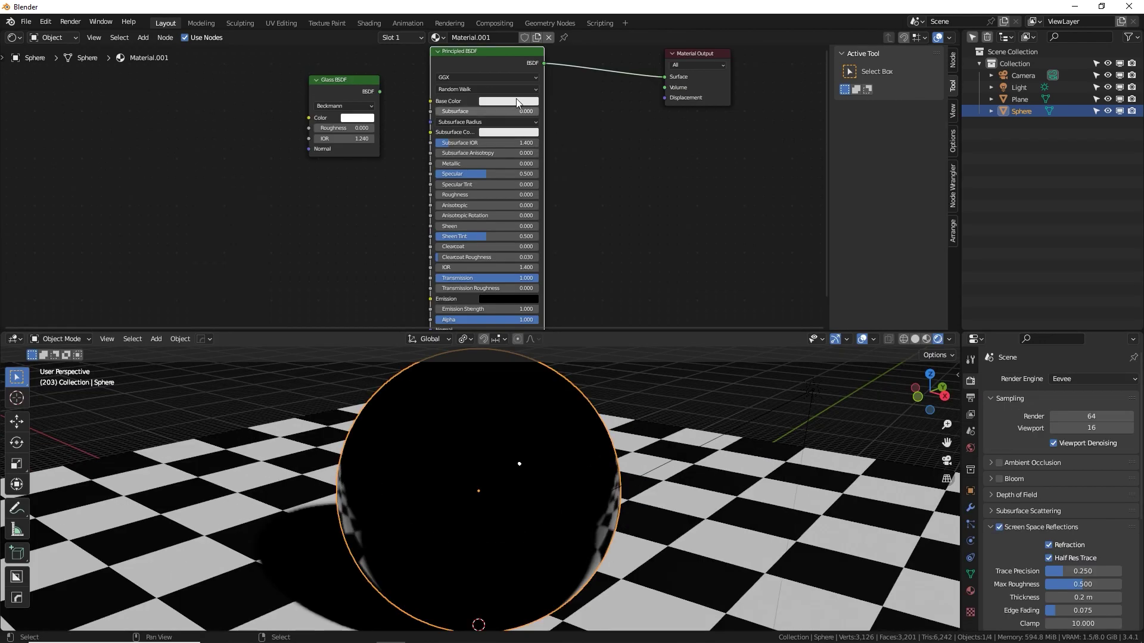
drag(492, 61, 516, 71)
middle_drag(598, 174, 609, 142)
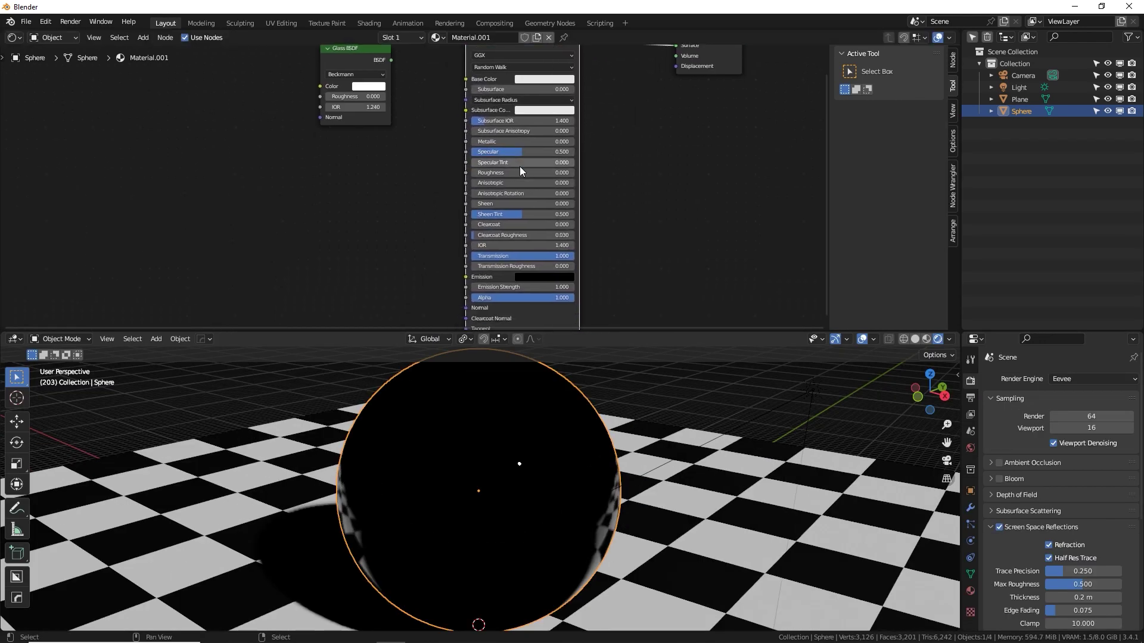
mouse_move(521, 172)
mouse_down()
mouse_move(540, 172)
mouse_move(517, 171)
mouse_up()
middle_drag(632, 237, 627, 224)
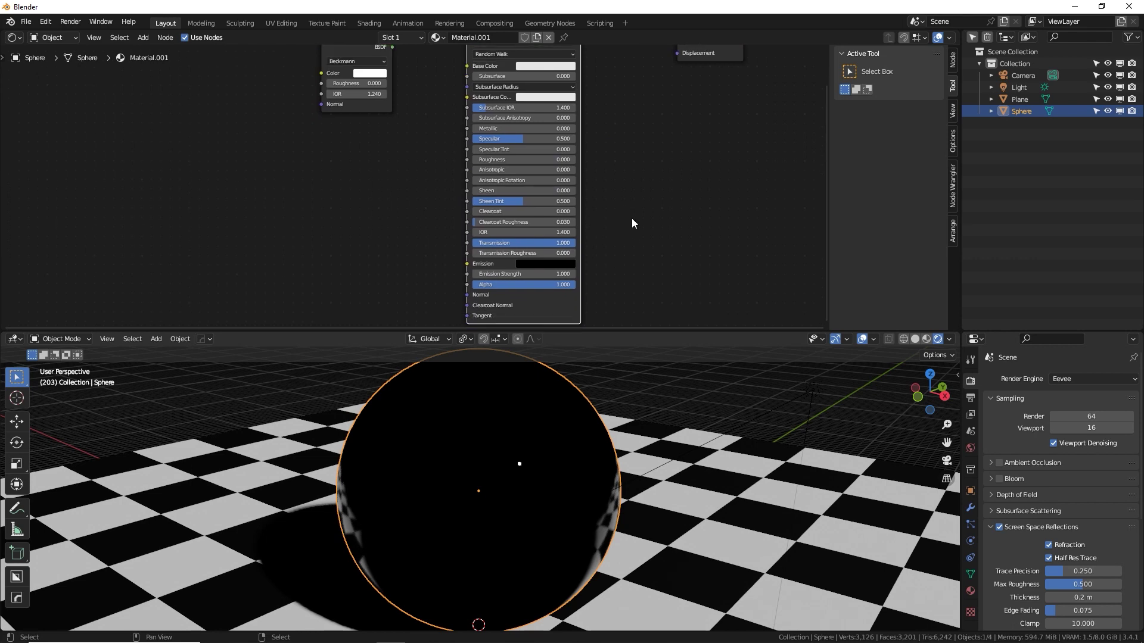
mouse_move(539, 245)
mouse_down()
mouse_move(460, 245)
mouse_move(576, 242)
mouse_move(530, 253)
mouse_up()
middle_drag(503, 453, 417, 447)
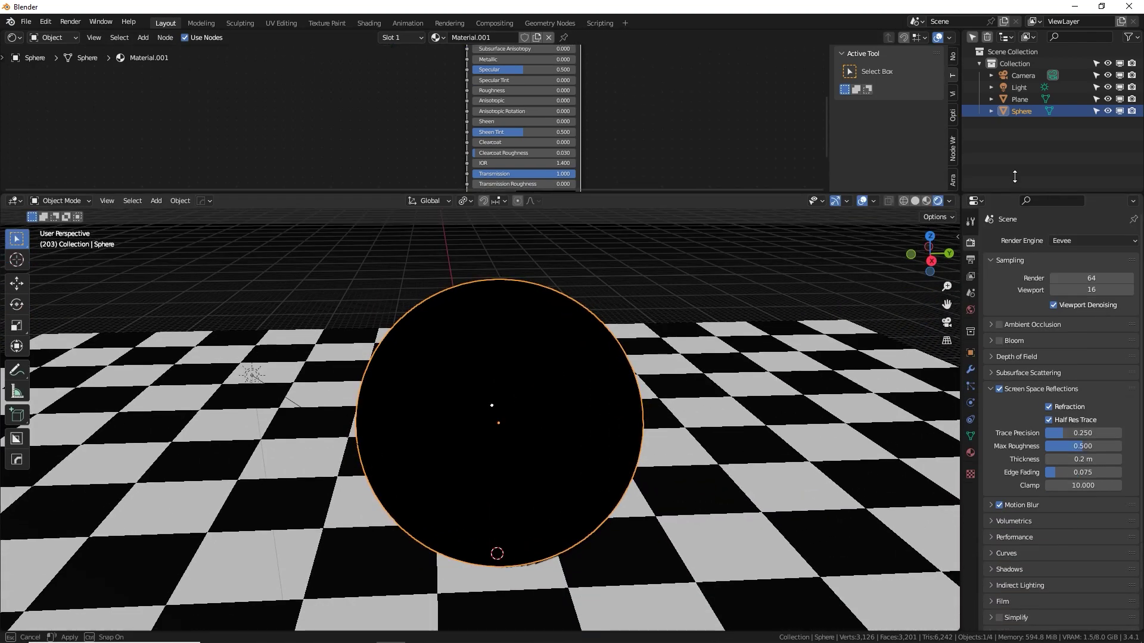
- Check Screen Space Reflections with Refraction in the render settings, and enable Screen Space Refraction on the sphere's material
drag(1015, 331, 1016, 175)
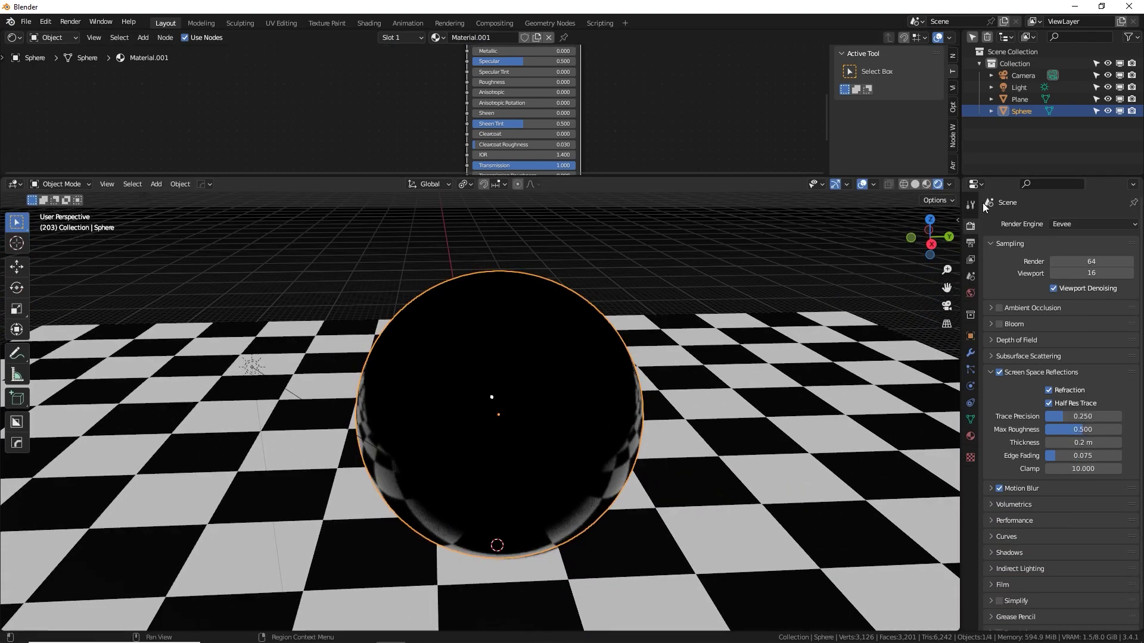
middle_drag(518, 336, 553, 351)
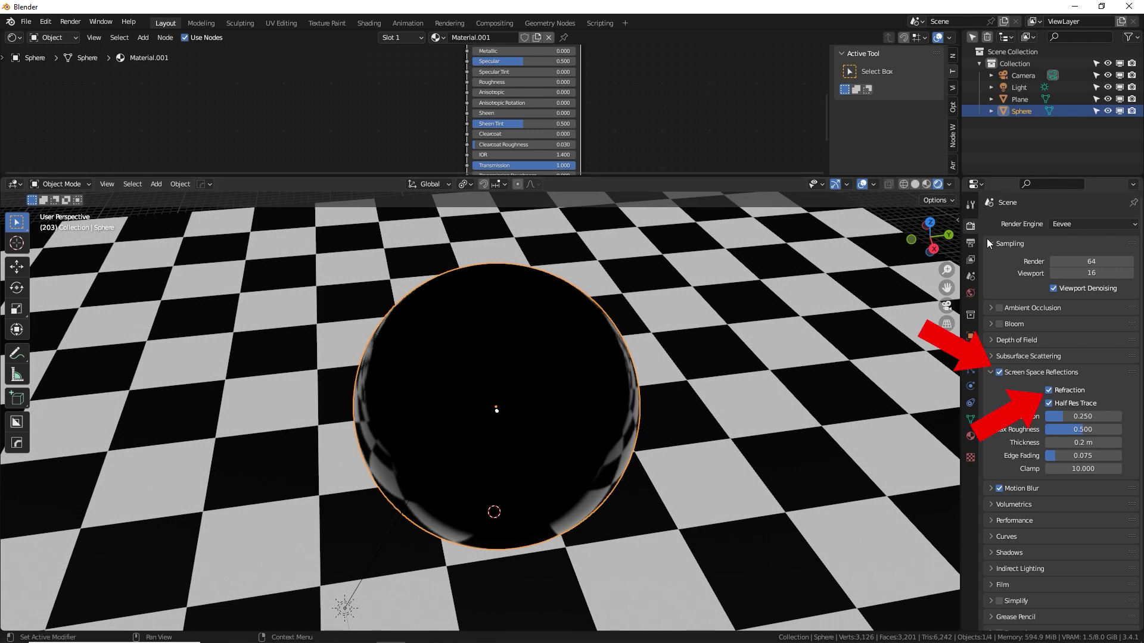
click(1000, 372)
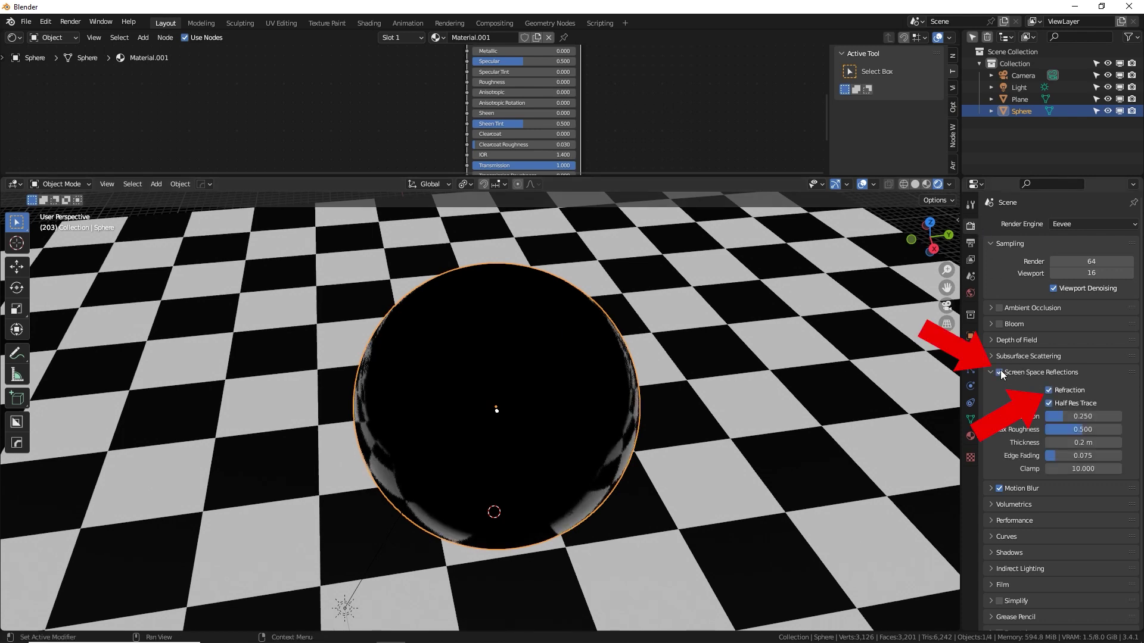
click(969, 438)
middle_drag(1029, 539, 1130, 234)
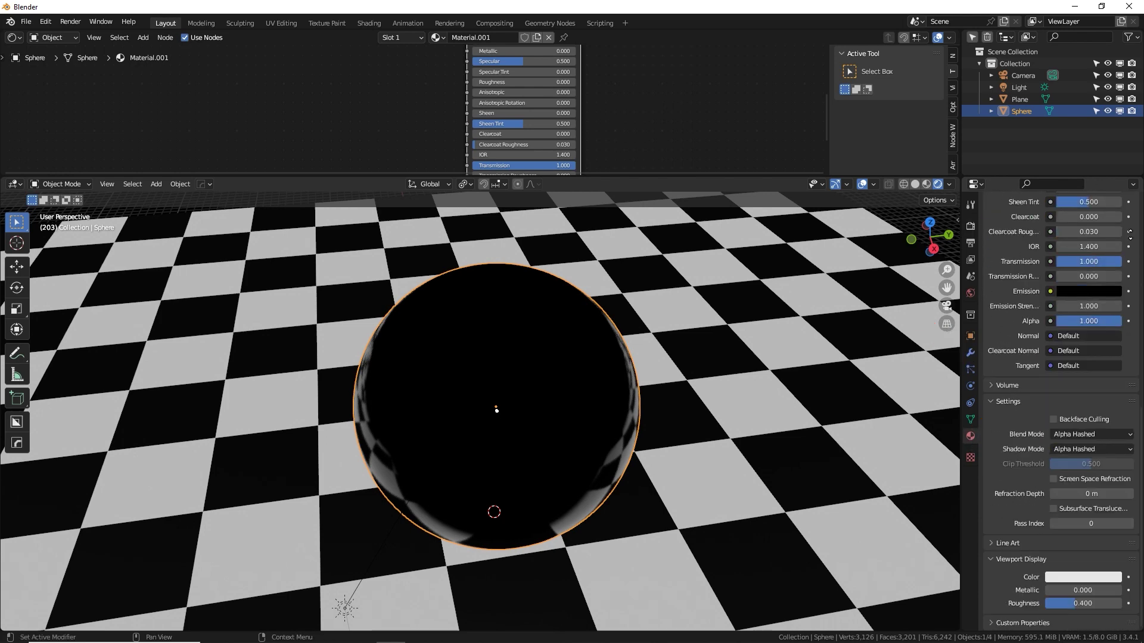
click(1054, 479)
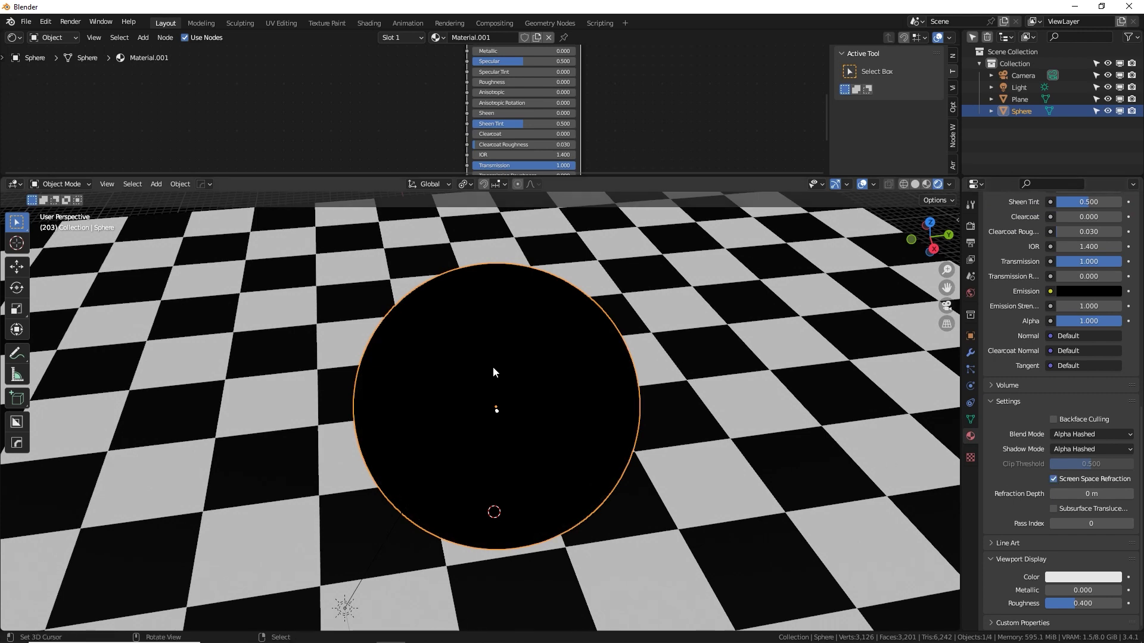
middle_drag(559, 414, 616, 416)
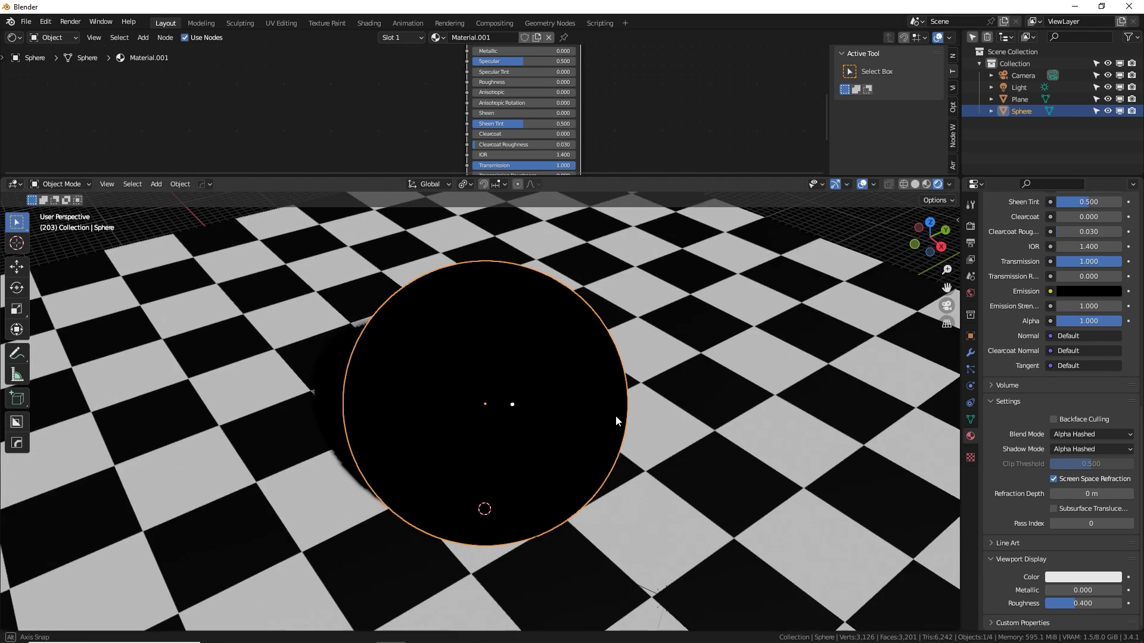
- Choose Alpha Hashed for both the Blend Mode and the Shadow Mode of the sphere's material
click(1102, 435)
click(1086, 475)
click(1085, 450)
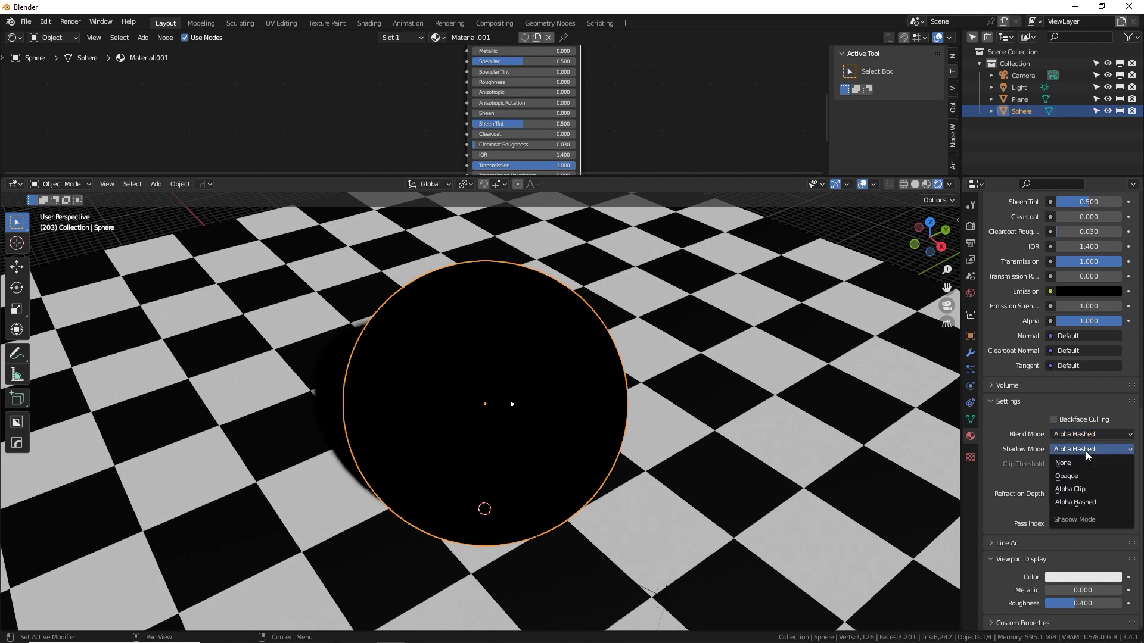
click(1080, 502)
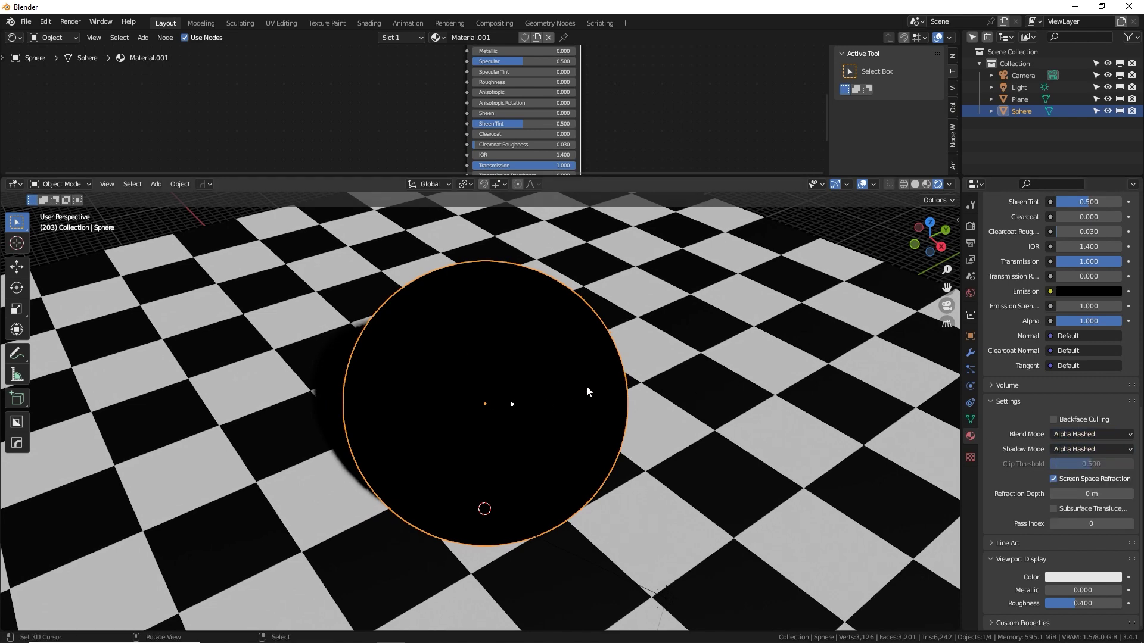
- Adjust the Principled BSDF's IOR and inspect the sphere's refraction from other angles
middle_drag(587, 385, 548, 374)
middle_drag(577, 152, 575, 134)
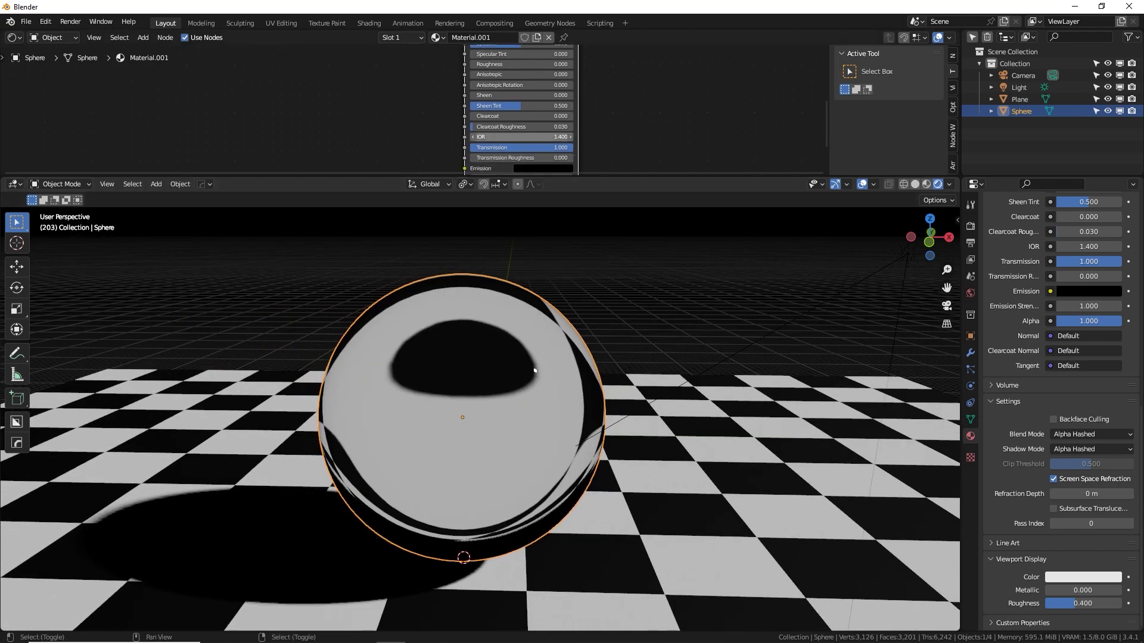
drag(536, 136, 517, 136)
middle_drag(535, 370, 634, 367)
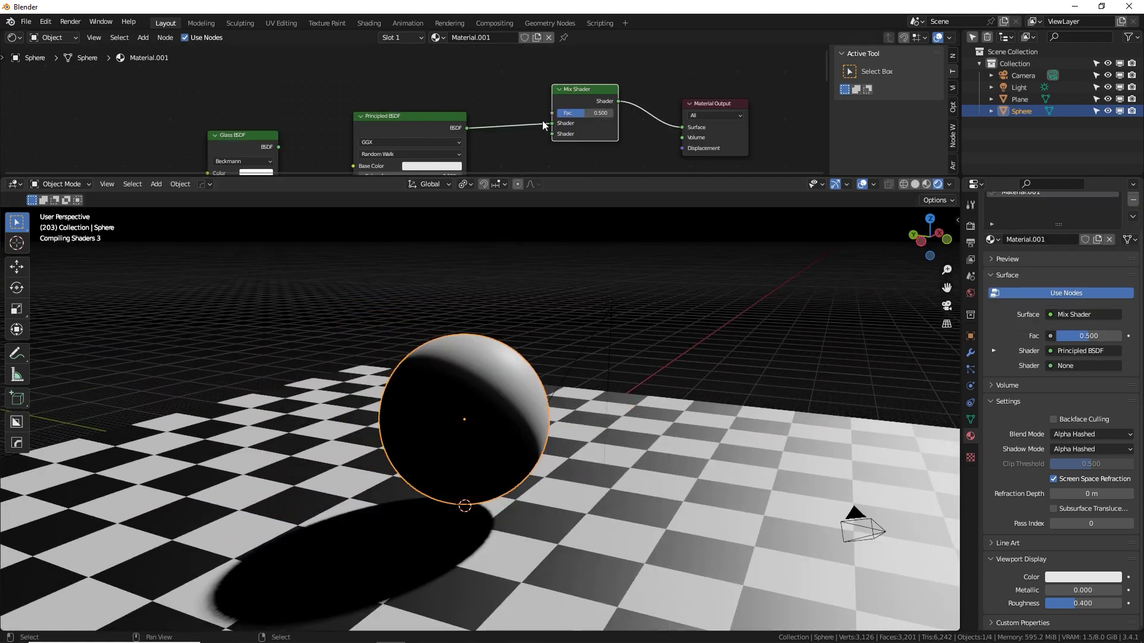
- Link the Principled BSDF to the Mix Shader's second Shader input and a new Transparent BSDF to the first, with Fac at 0.533
drag(542, 121, 553, 134)
middle_drag(473, 80, 477, 88)
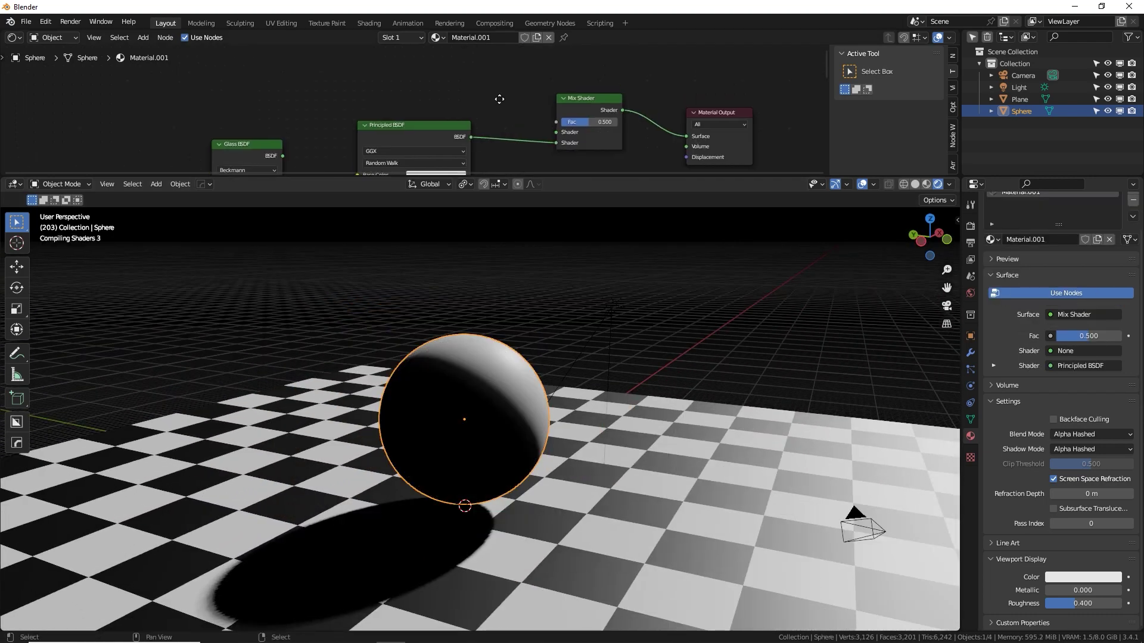
key(shift+a)
click(397, 77)
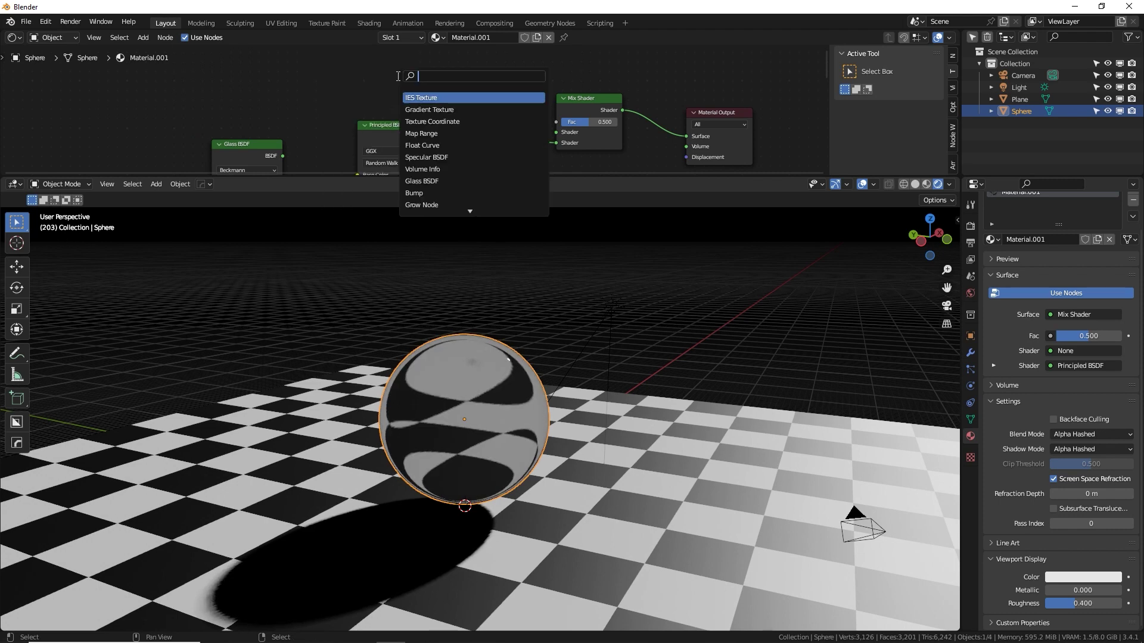
text(trans)
click(430, 110)
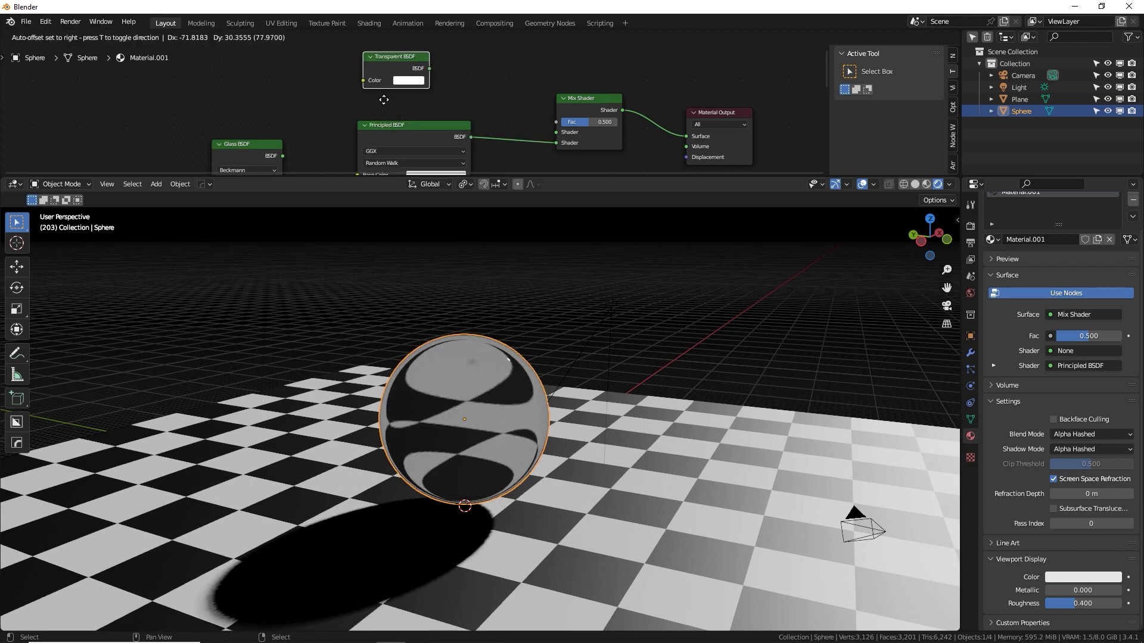
click(419, 77)
drag(555, 132, 612, 113)
scroll(474, 414, up, 3)
middle_drag(474, 413, 526, 402)
- Add a Layer Weight node above the Transparent BSDF
middle_drag(490, 87, 529, 138)
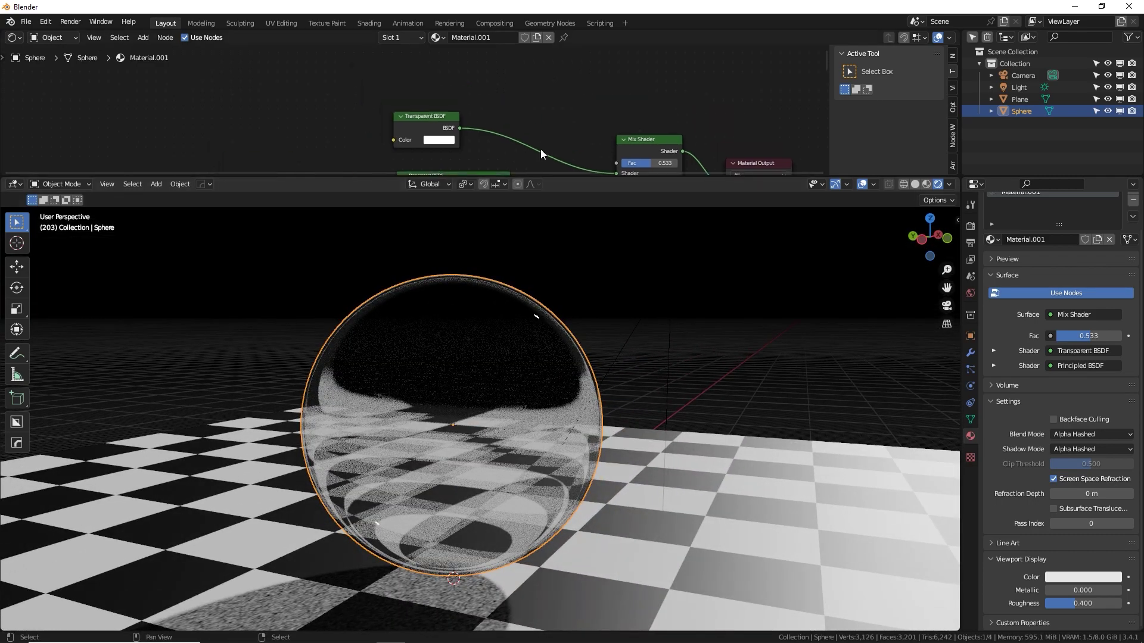
key(shift+a)
click(444, 69)
text(lay)
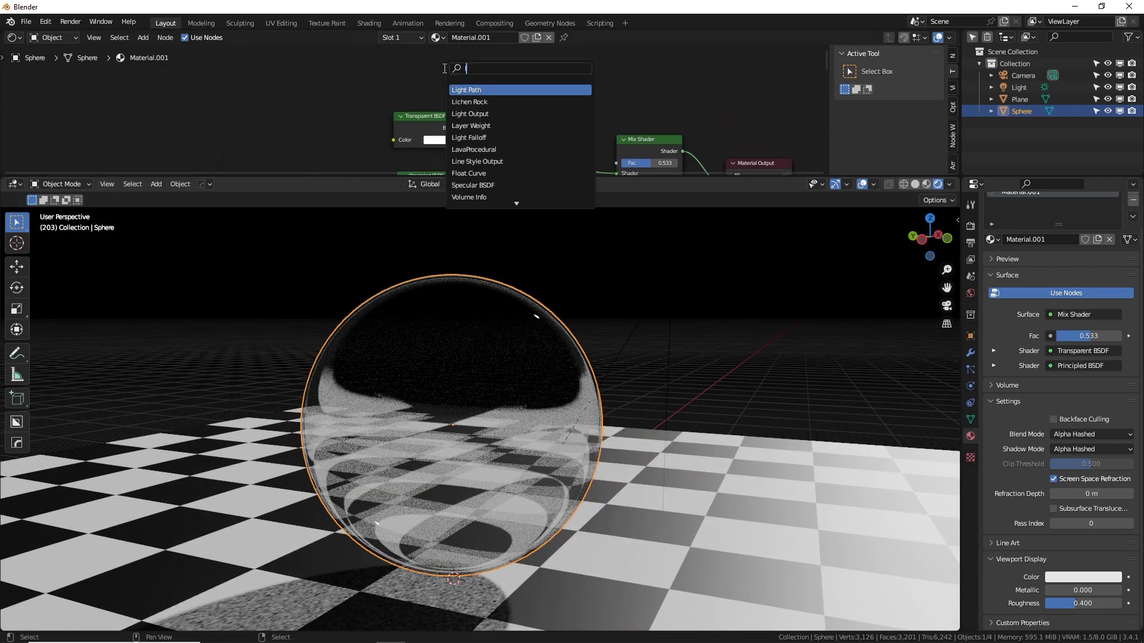
key(Return)
click(435, 79)
- Add a ColorRamp node beside the Layer Weight node
key(shift+a)
click(533, 89)
text(ramp)
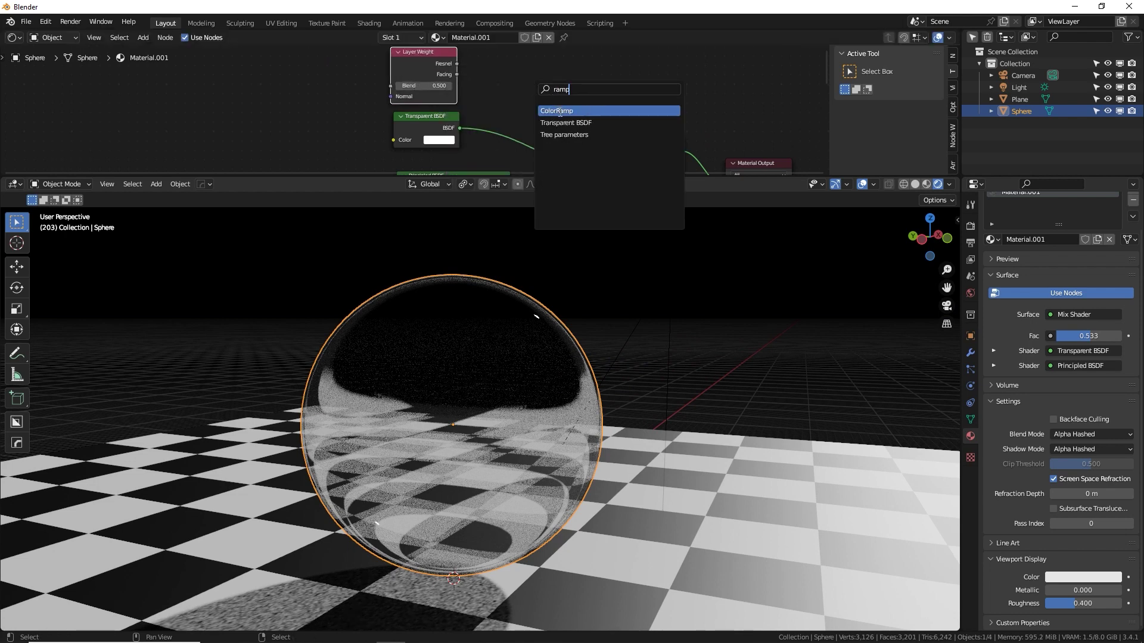
key(Return)
click(489, 102)
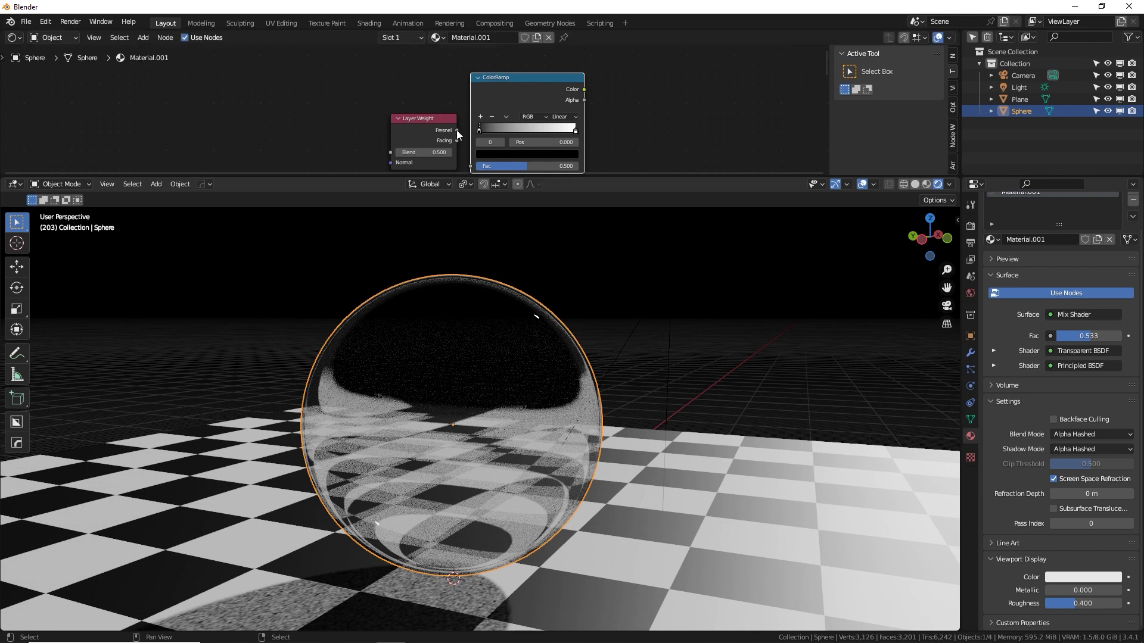
- Link the Layer Weight's Facing output to the ColorRamp's Fac and the ColorRamp's Color to the Mix Shader's Fac
drag(457, 140, 472, 100)
middle_drag(601, 59, 508, 105)
mouse_move(489, 66)
mouse_down()
mouse_move(549, 175)
mouse_move(525, 126)
mouse_up()
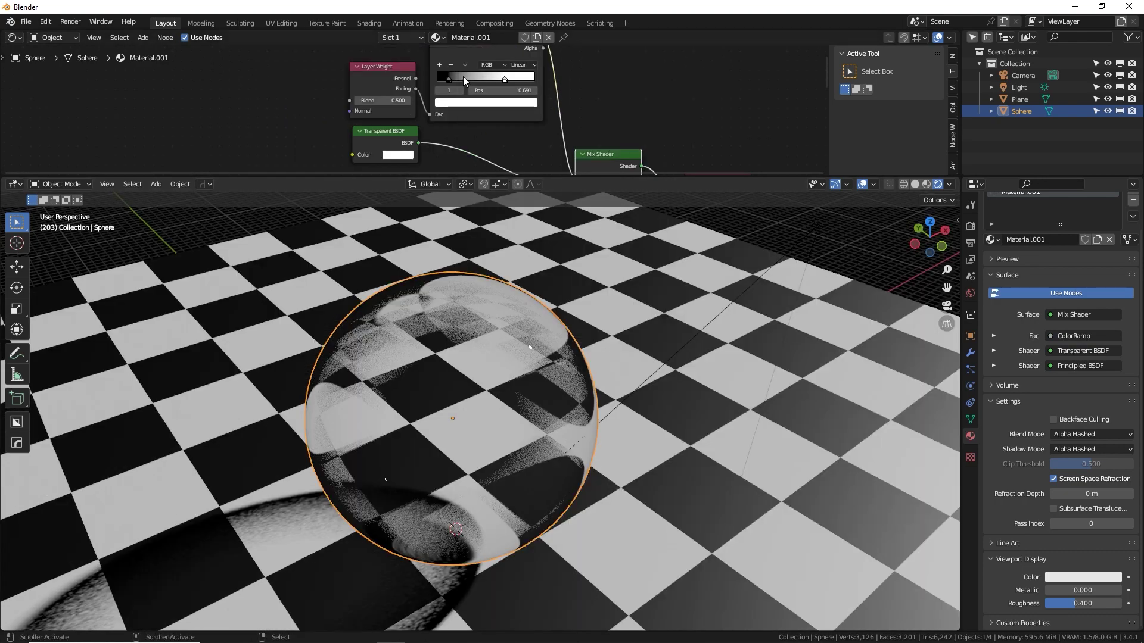
- Move the ColorRamp's white stop to 0.750 and set the Layer Weight's Blend to 0.430
drag(463, 76, 508, 80)
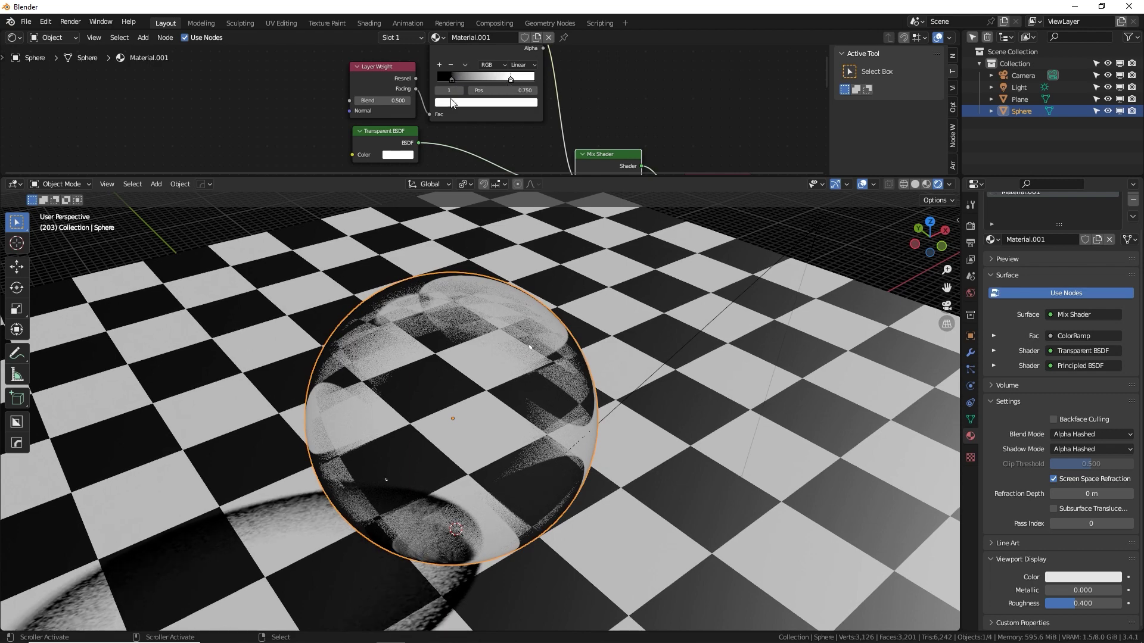
drag(384, 102, 361, 102)
middle_drag(477, 411, 439, 400)
middle_drag(355, 399, 332, 395)
scroll(329, 396, down, 5)
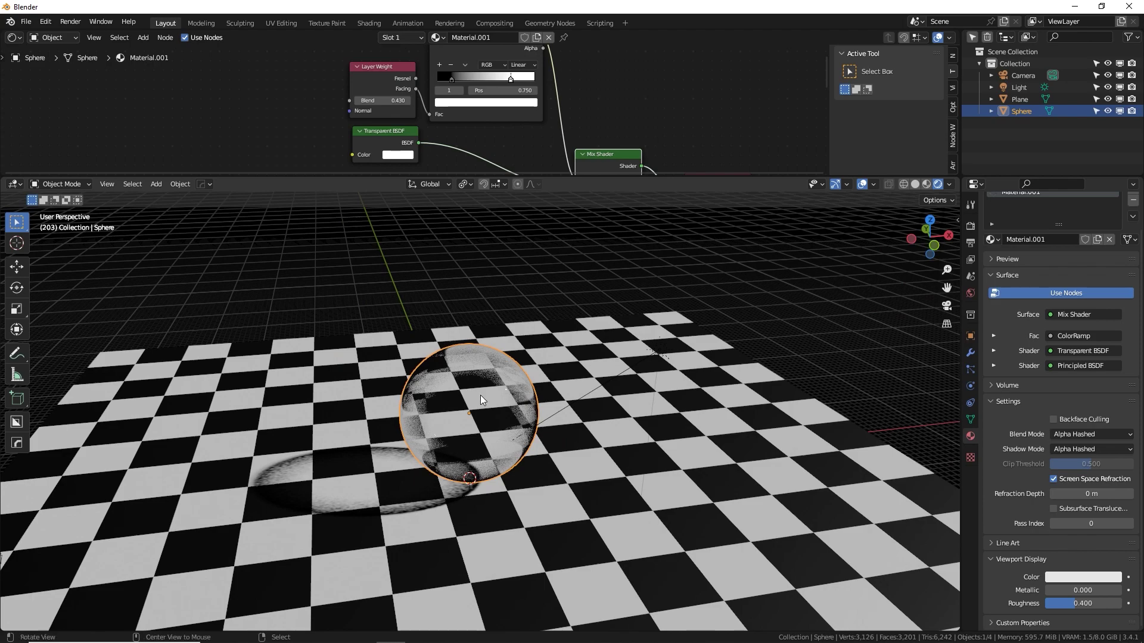
- Deselect everything and inspect the edge-weighted transparency of the sphere up close from several angles
key(alt+a)
middle_drag(536, 388, 468, 398)
scroll(496, 395, up, 2)
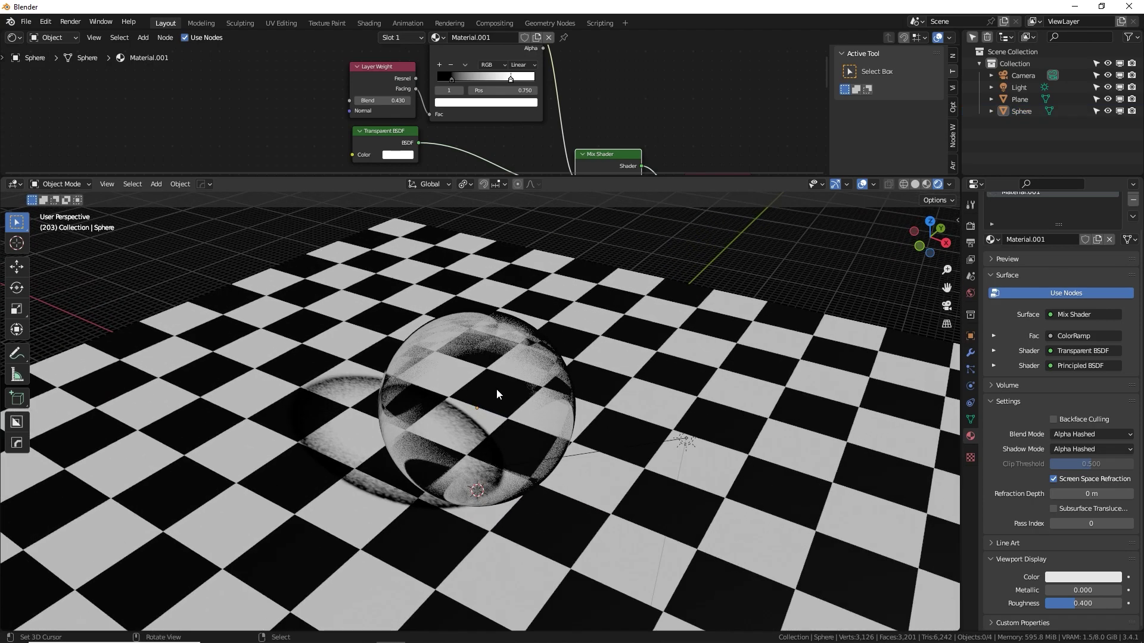
scroll(497, 395, up, 3)
middle_drag(549, 362, 509, 334)
- Switch the render engine to Cycles and view the mixed glass sphere
click(970, 227)
click(1090, 224)
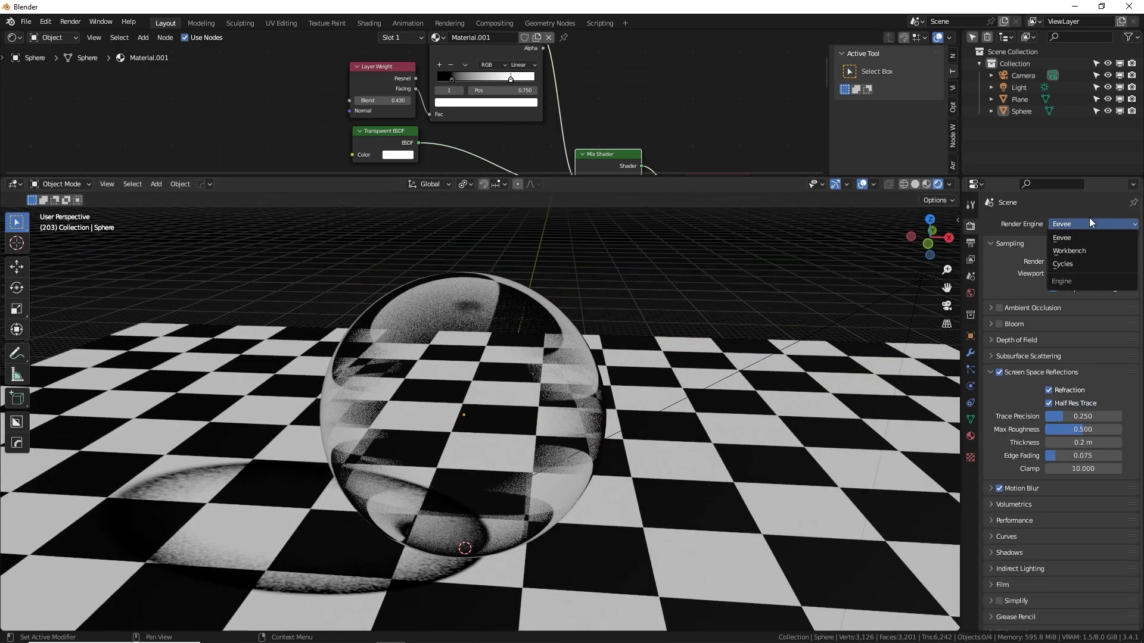
click(1090, 263)
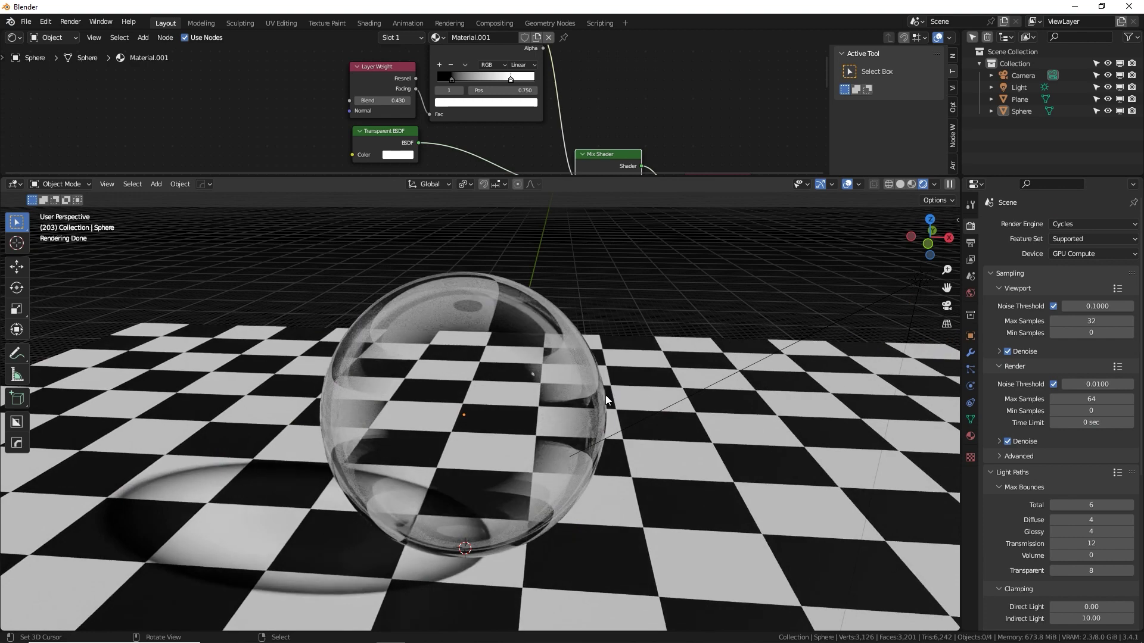
middle_drag(546, 407, 562, 410)
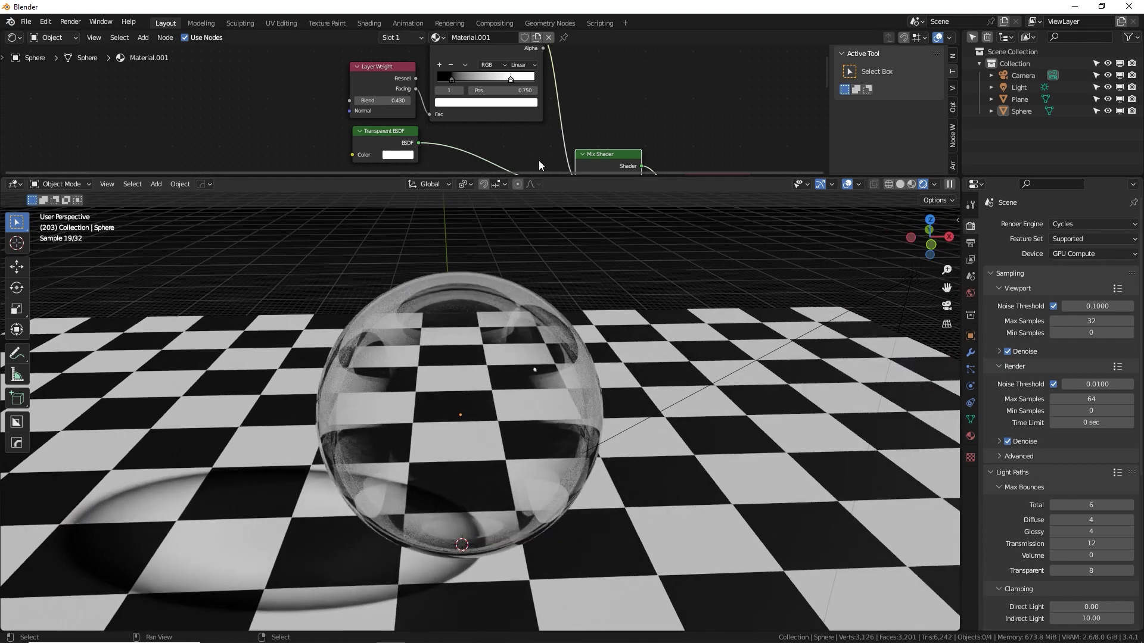
- Link the Principled BSDF directly to the Material Output's Surface, bypassing the Mix Shader, and inspect the sphere
scroll(545, 137, down, 3)
middle_drag(550, 118, 516, 47)
drag(506, 109, 595, 110)
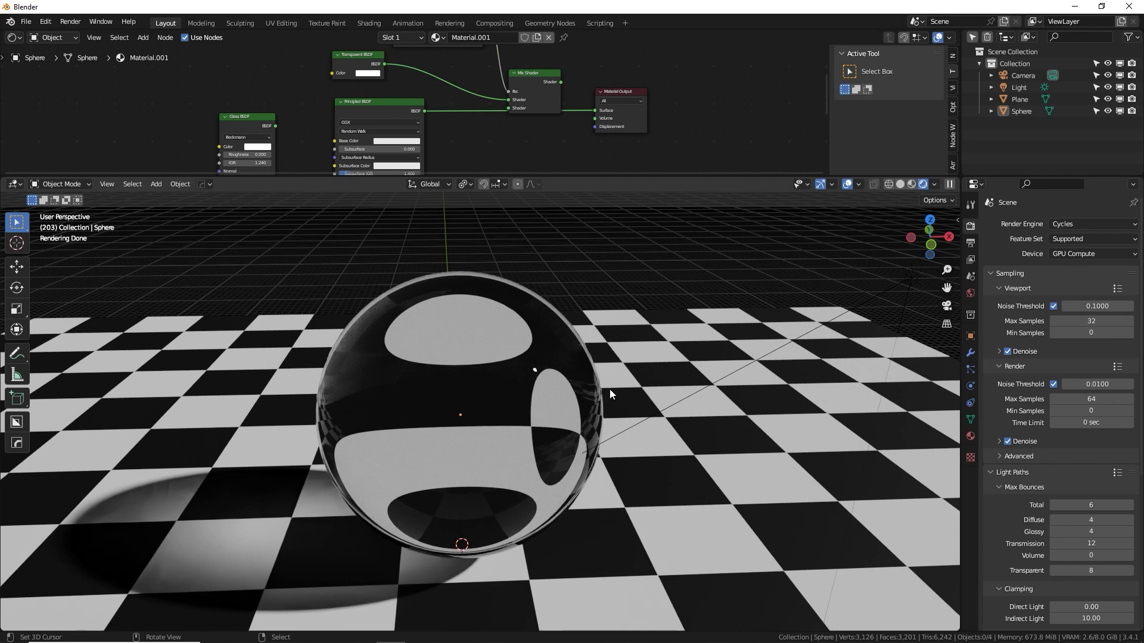
middle_drag(547, 399, 428, 395)
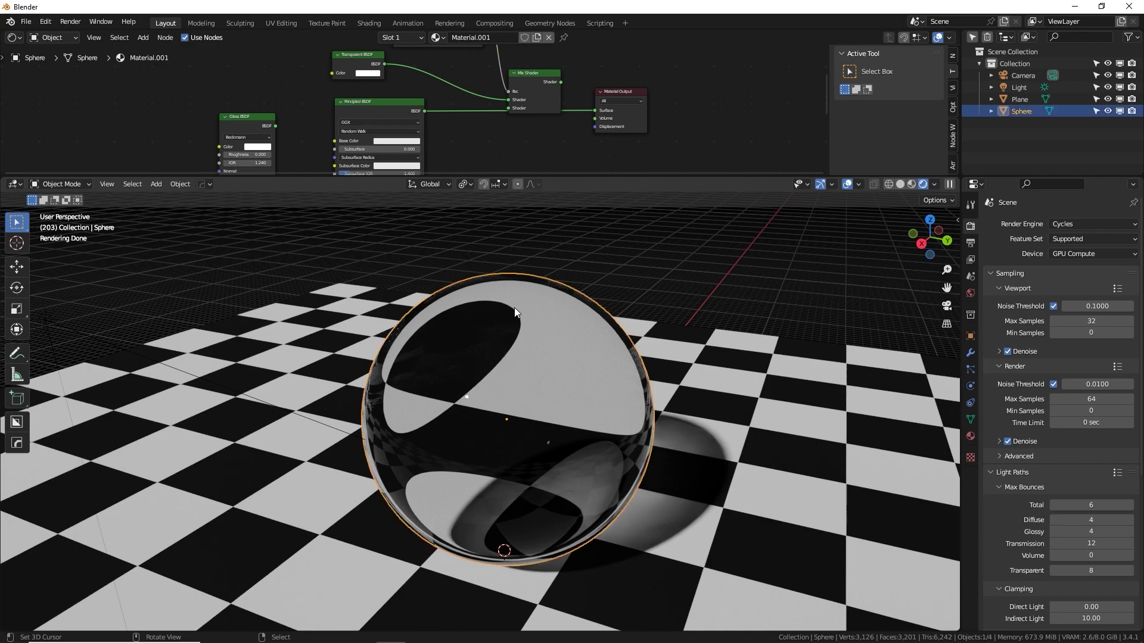